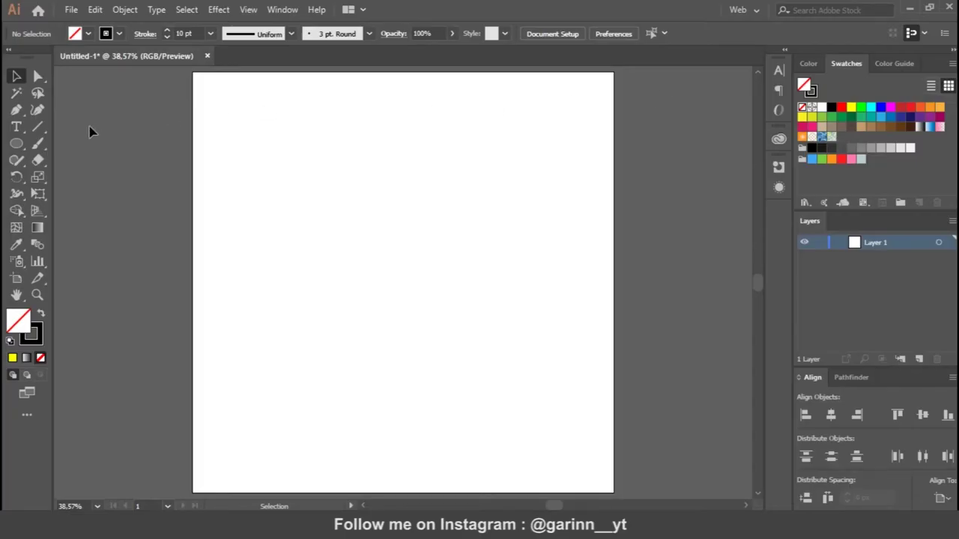
Step: Draw a centred 378 px circle with vertical and diagonal lines crossing its centre
left_click(17, 143)
left_click_drag(332, 211, 525, 358)
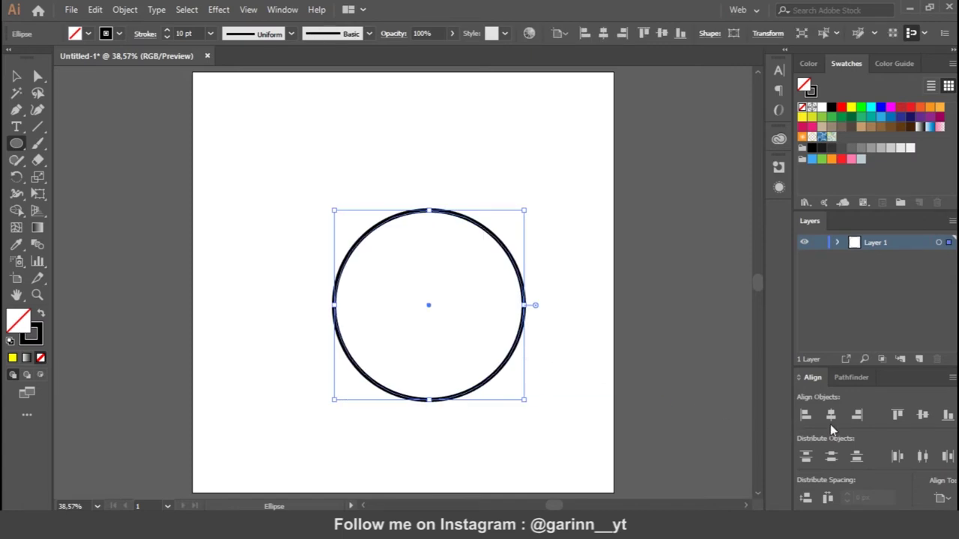
left_click(922, 416)
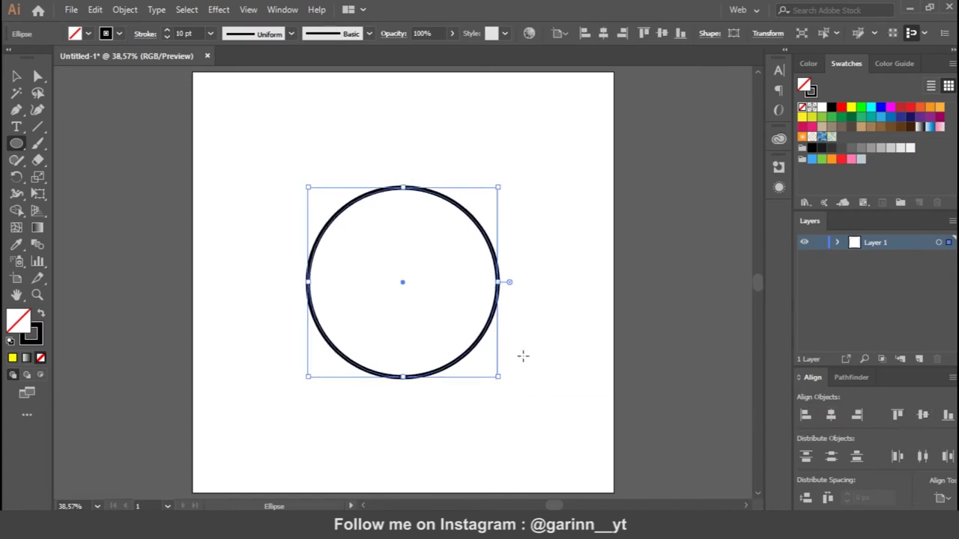
left_click(37, 127)
mouse_move(403, 159)
left_mouse_down()
mouse_move(414, 401)
mouse_move(402, 400)
left_mouse_up()
key("v")
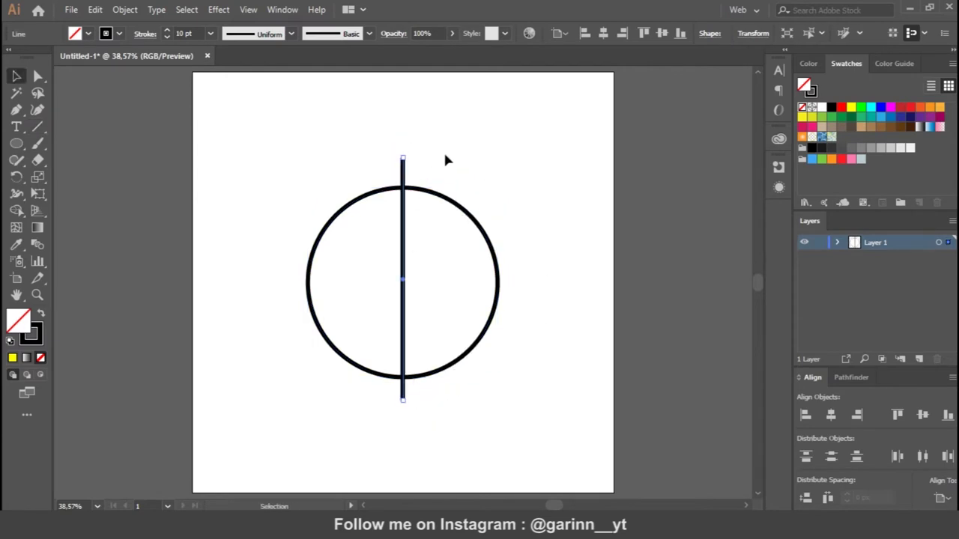
left_click_drag(316, 366, 488, 194)
key("v")
left_click_drag(308, 156, 508, 361)
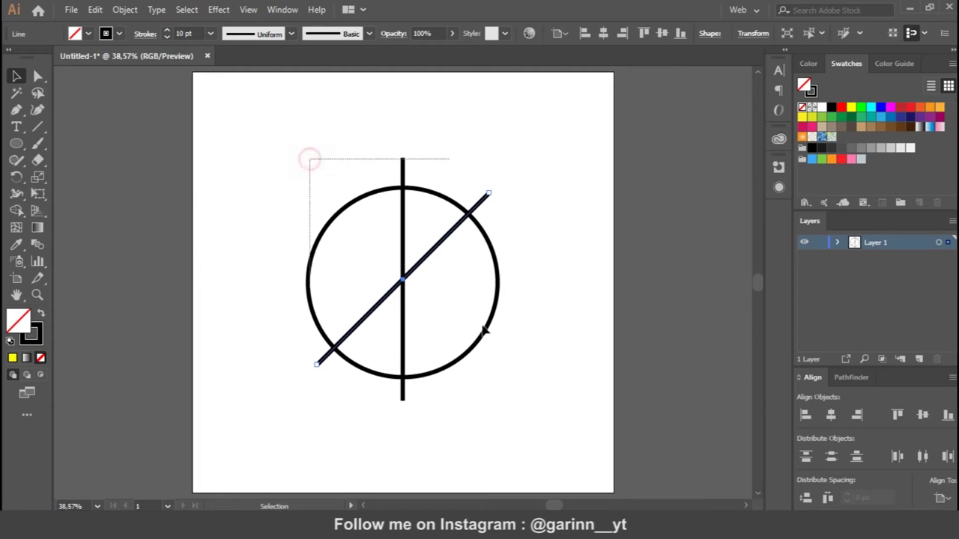
Step: Split the circle along the lines with Shape Builder, keeping only one eighth-circle wedge
key("shift+m")
left_click(417, 239)
key("v")
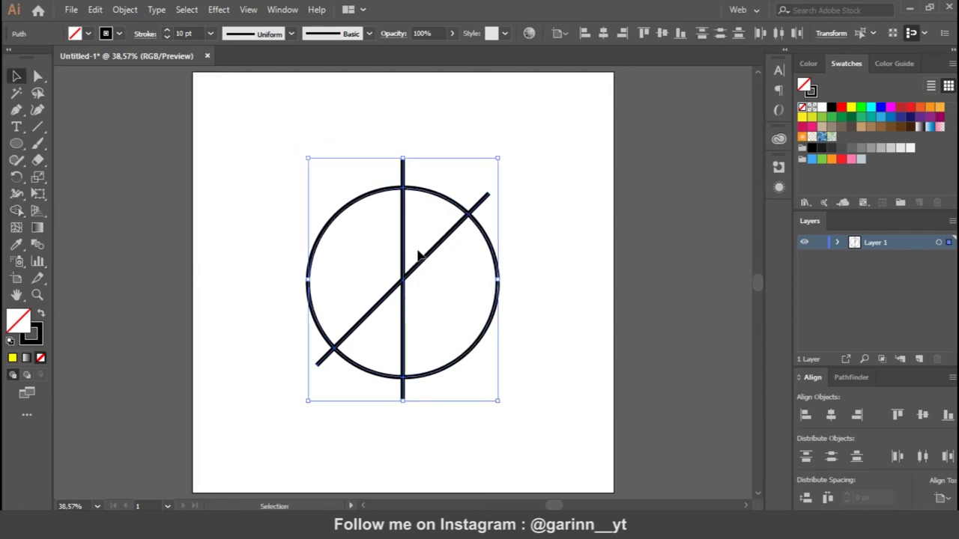
left_click(272, 256)
left_click(372, 374)
key("Delete")
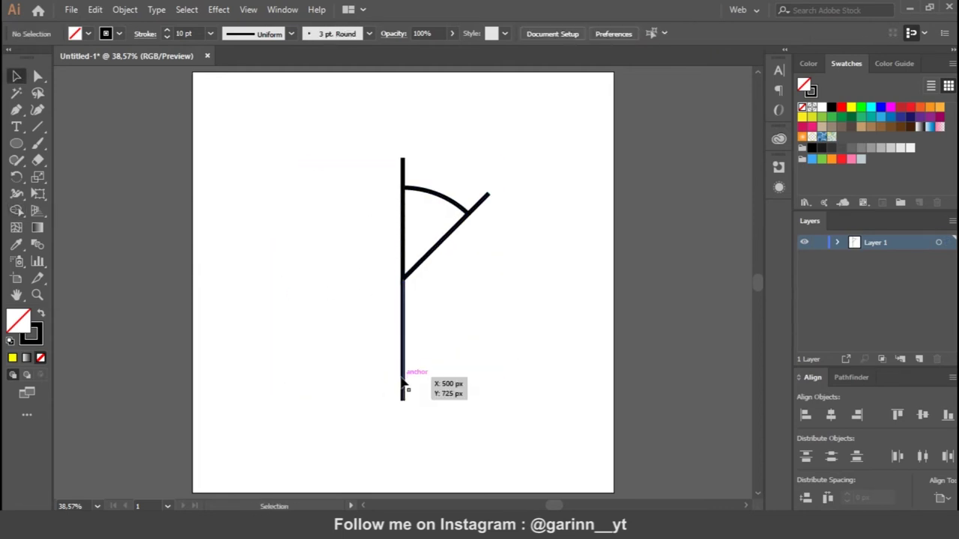
key("Delete")
left_click(480, 208)
key("Delete")
left_click(402, 170)
key("Delete")
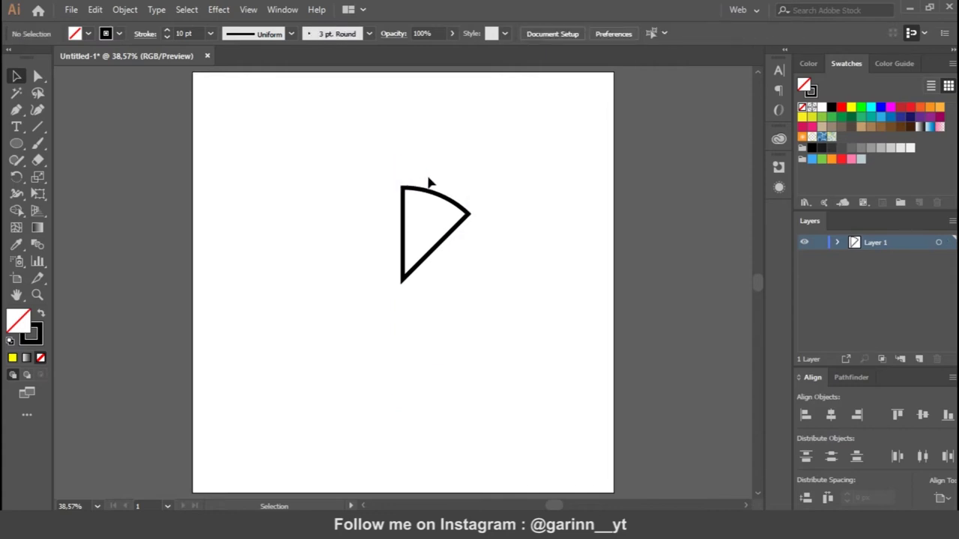
Step: Round off the wedge's corners with Direct Selection corner widgets
left_click(460, 227)
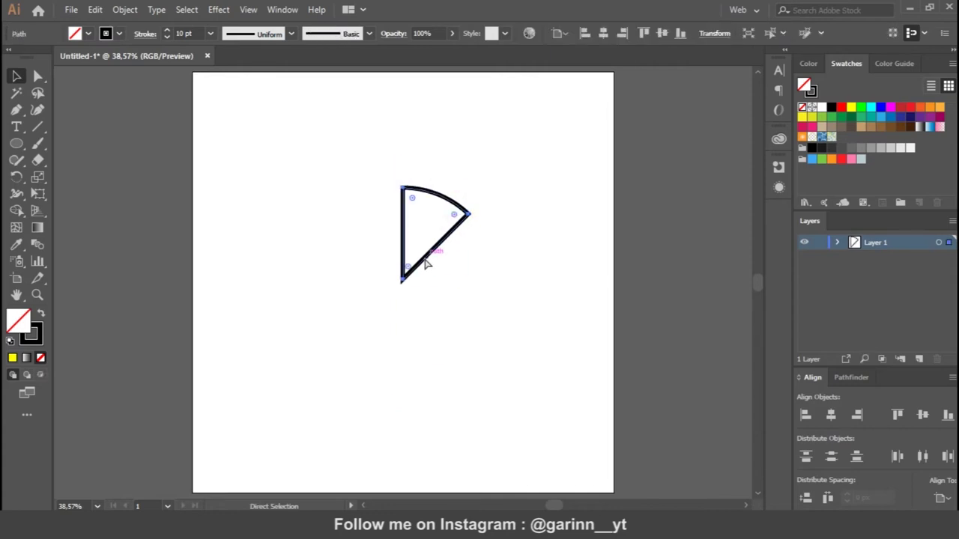
left_click_drag(409, 271, 409, 274)
key("v")
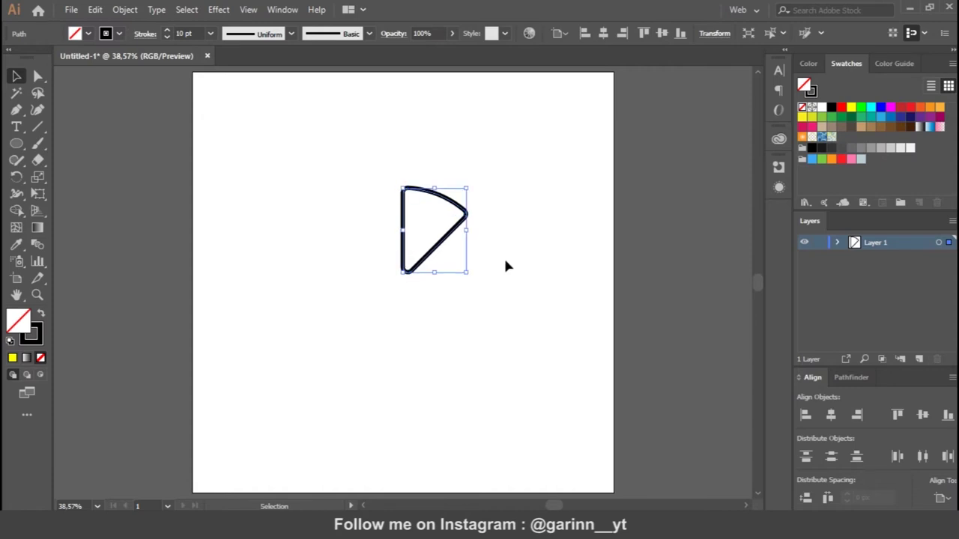
key("a")
key("v")
right_click(460, 237)
mouse_move(495, 424)
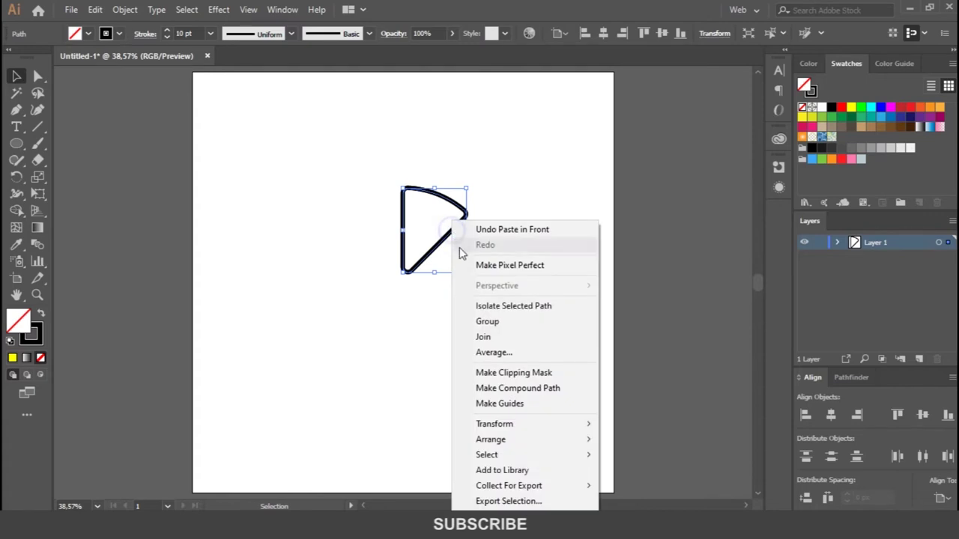
Step: Reflect a copy of the wedge and place it beside the original
left_click(630, 352)
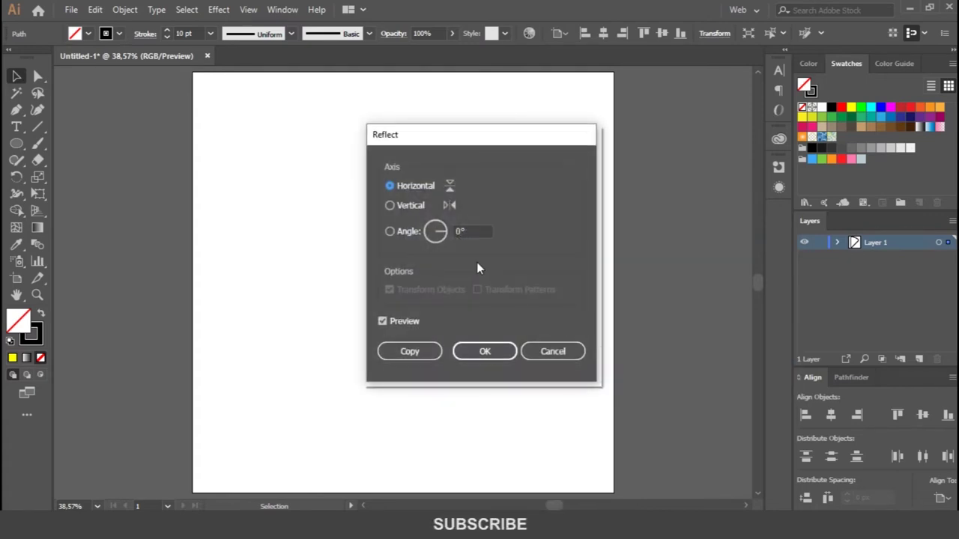
left_click(485, 352)
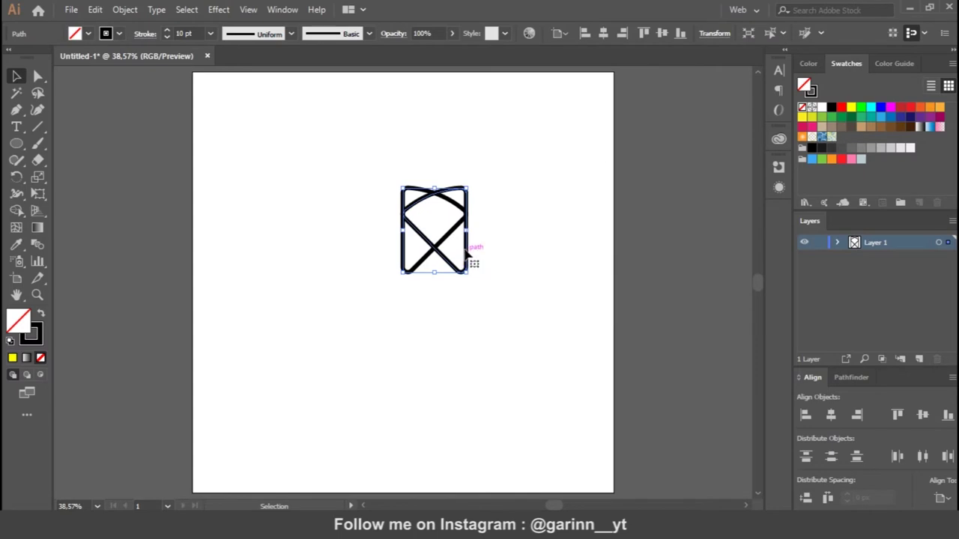
left_click_drag(442, 253, 364, 253)
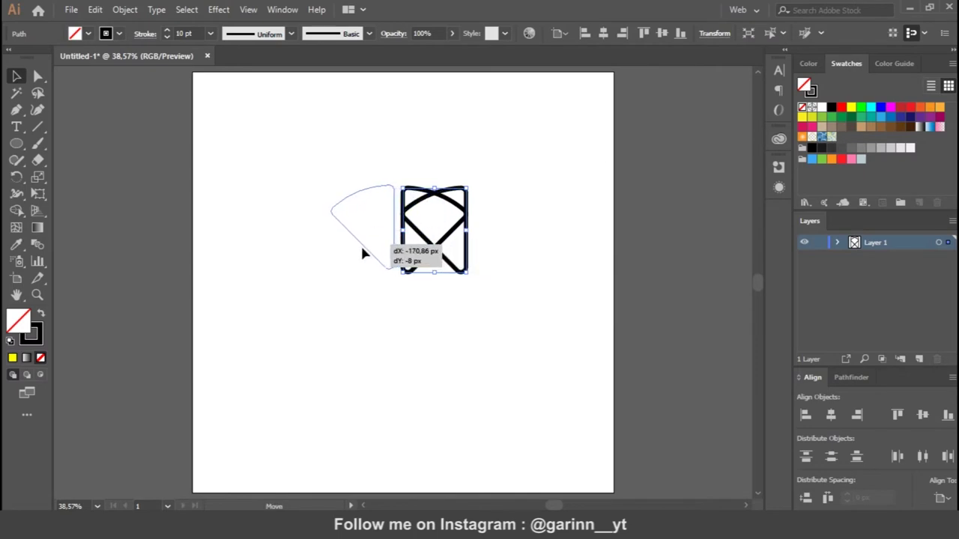
key("Right")
key("Right")
key("Right")
key("Right")
key("Right")
key("Right")
Step: Reflect a copy of the wedge pair top to bottom and arrange the lower wedges
left_click_drag(358, 162, 476, 224)
right_click(403, 229)
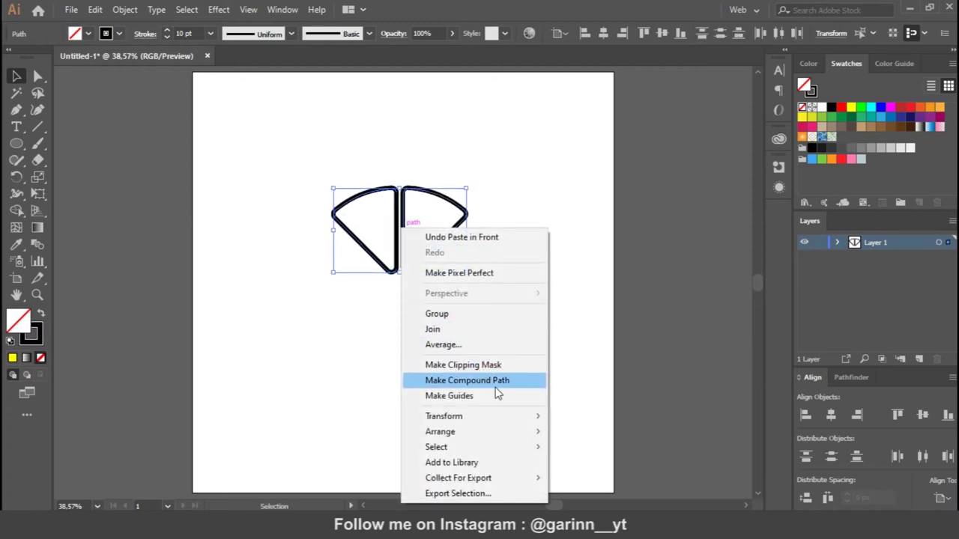
mouse_move(443, 415)
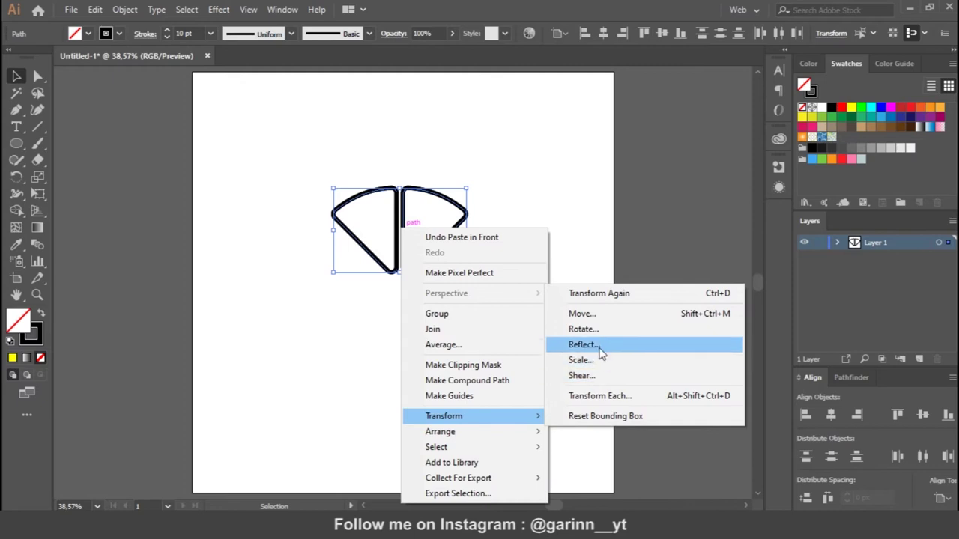
left_click(584, 344)
left_click(391, 186)
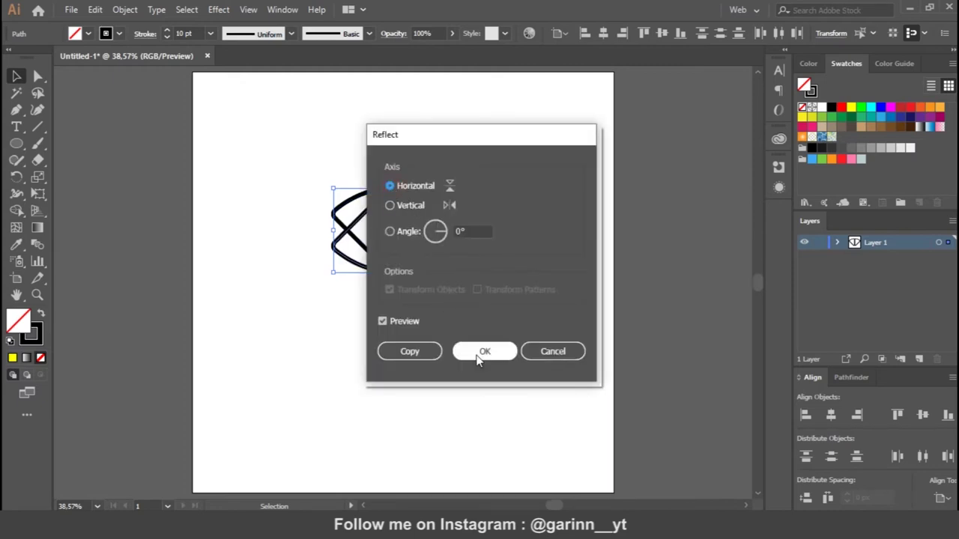
left_click(479, 353)
key("Down")
key("Down")
key("Down")
key("Down")
key("Down")
key("Down")
key("Down")
key("Down")
key("Down")
key("Down")
key("Down")
key("Down")
mouse_move(408, 274)
left_mouse_down()
mouse_move(413, 300)
mouse_move(413, 269)
left_mouse_up()
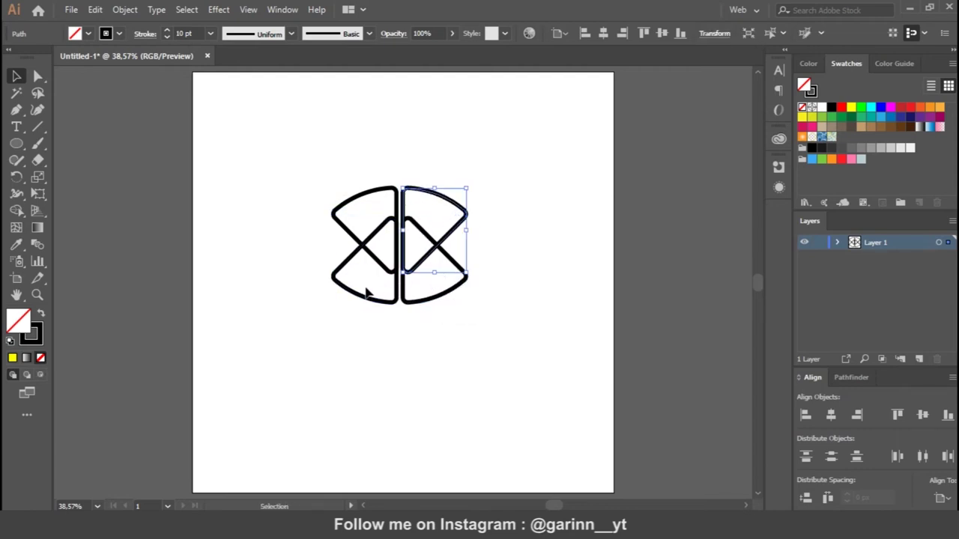
Step: Rotate a copy of the four wedges to complete eight slices in a circle
mouse_move(480, 299)
left_mouse_down()
mouse_move(408, 298)
mouse_move(404, 372)
left_mouse_up()
left_click_drag(302, 160, 469, 298)
mouse_move(472, 184)
left_mouse_down()
mouse_move(541, 314)
mouse_move(552, 372)
left_mouse_up()
key("ctrl+z")
left_click(318, 355)
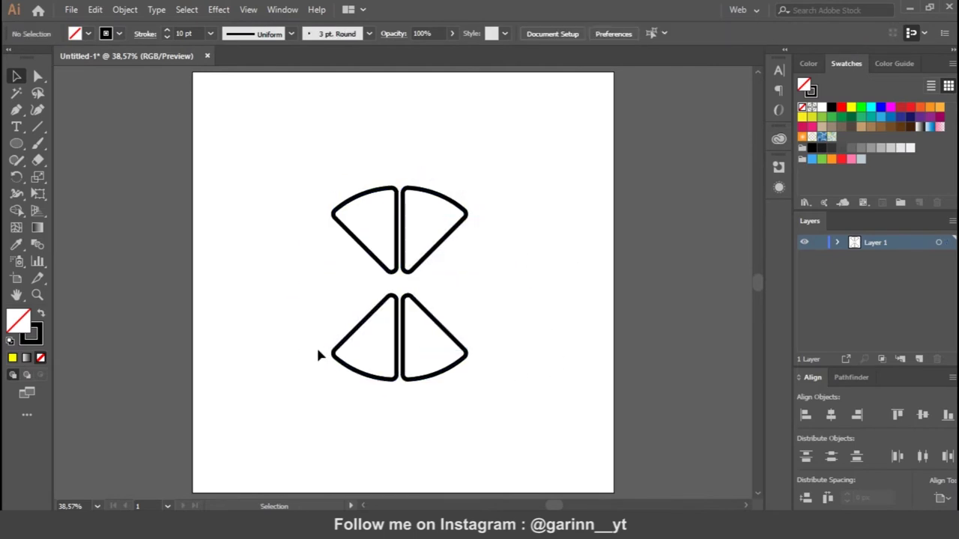
left_click_drag(318, 355, 525, 373)
key("shift+Down")
key("shift+Down")
key("shift+Down")
left_click_drag(320, 146, 531, 247)
left_click_drag(469, 181, 583, 344)
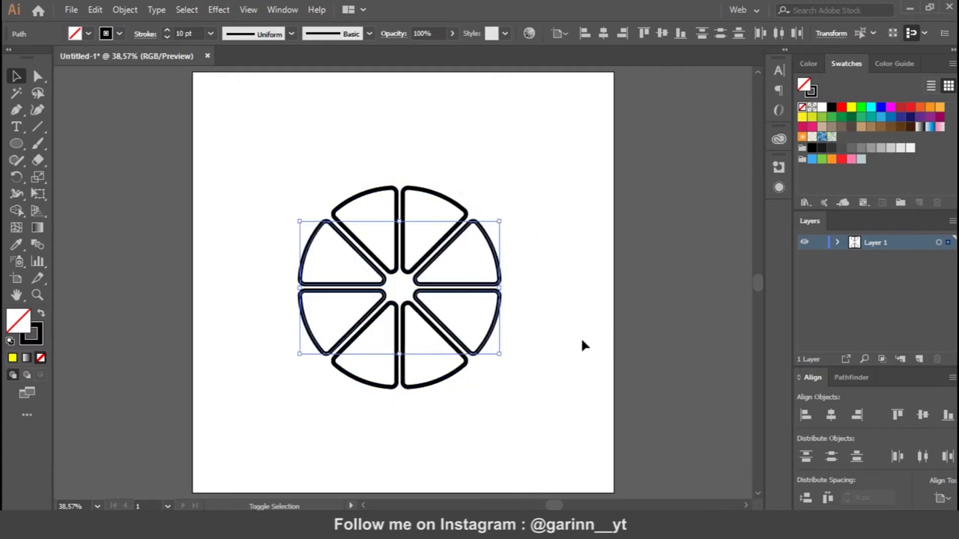
left_click(532, 188)
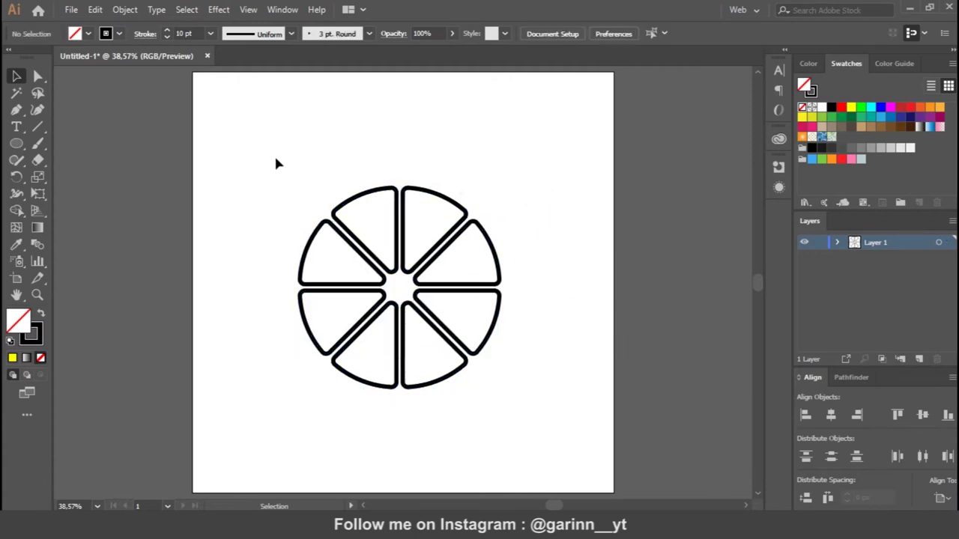
Step: Centre the eight-slice group on the artboard and ungroup it
left_click_drag(243, 177, 554, 390)
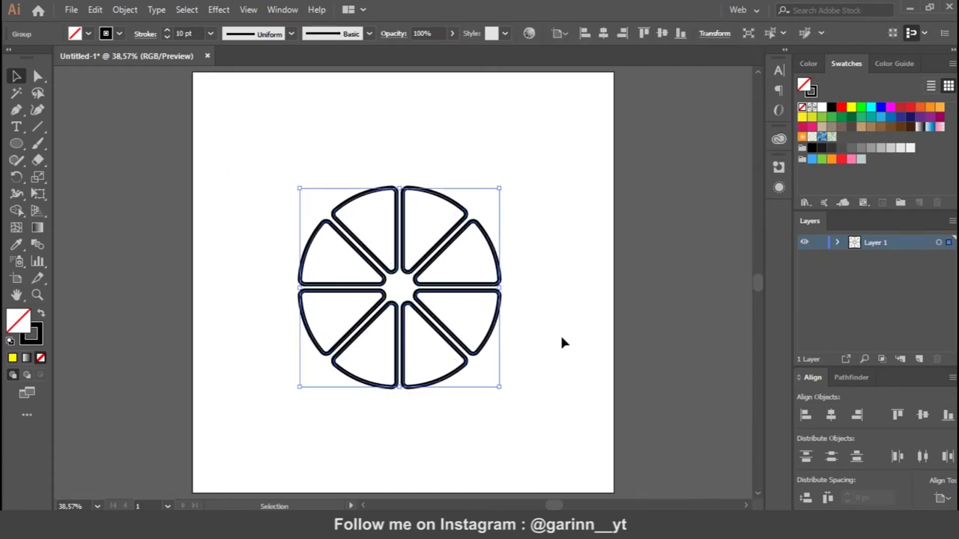
left_click(830, 417)
left_click(923, 416)
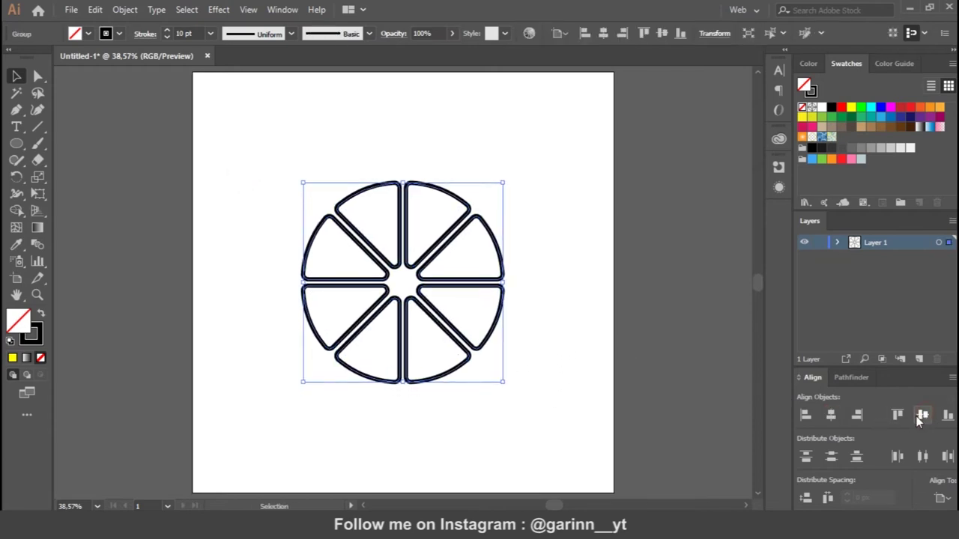
right_click(497, 292)
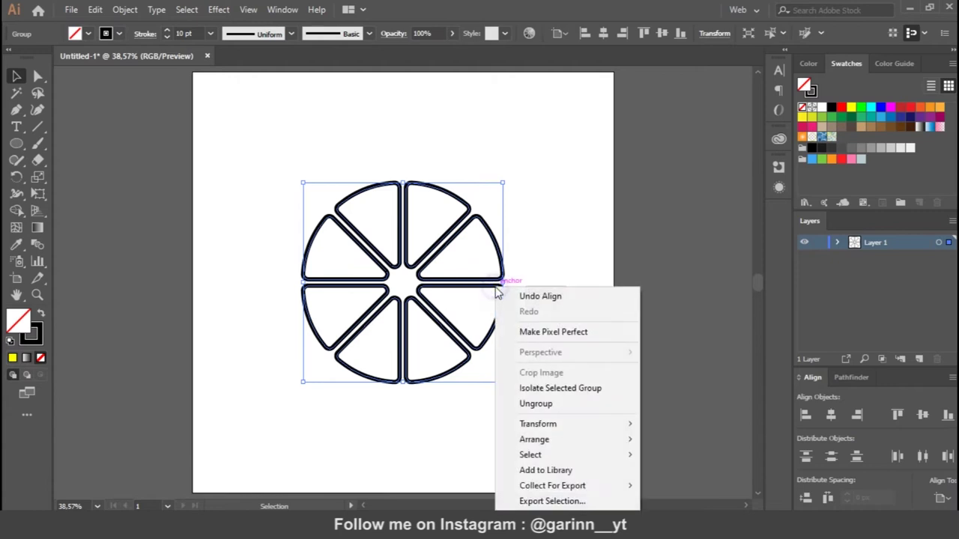
left_click(556, 403)
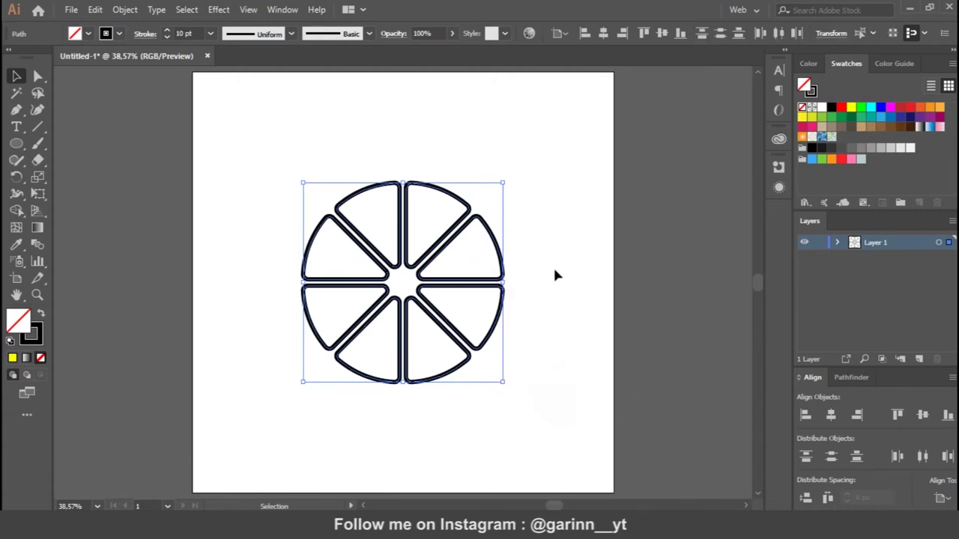
left_click(550, 217)
Step: Draw a centred 569 px circle around the slices and scale a copy to 642 px
left_click(17, 144)
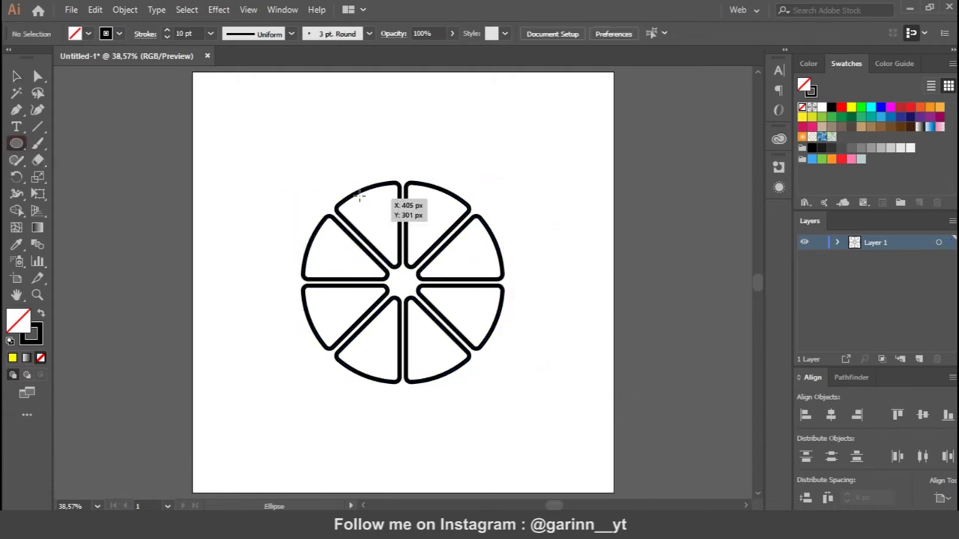
left_click_drag(286, 159, 531, 403)
left_click(830, 415)
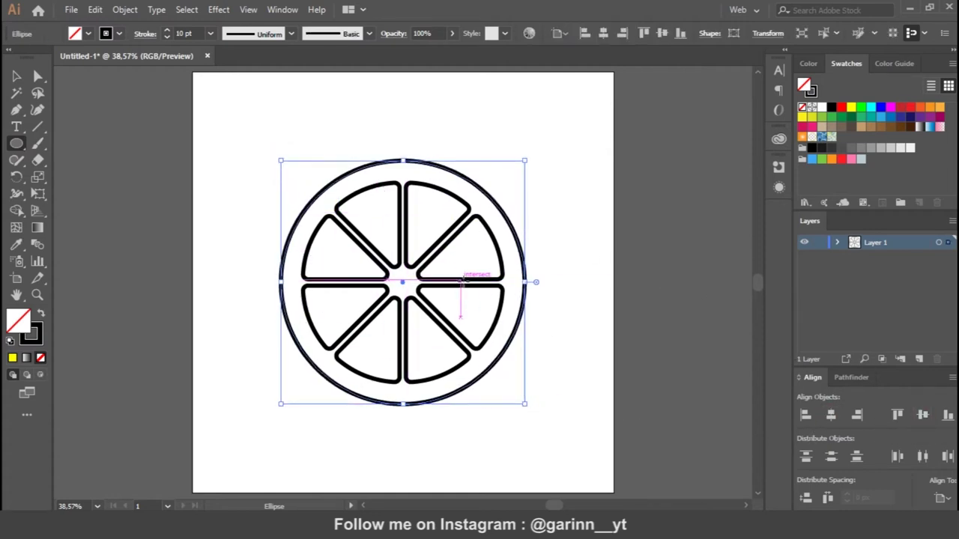
key("v")
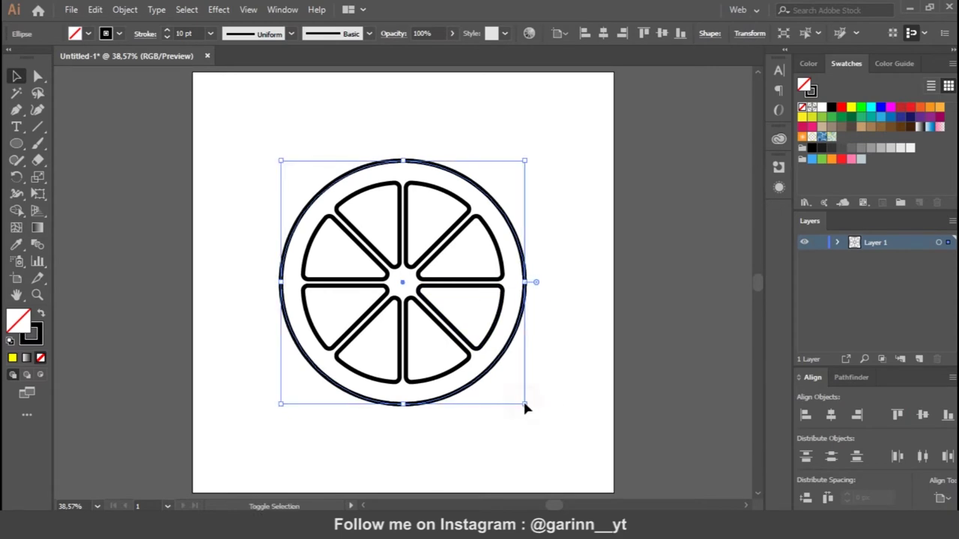
left_click_drag(527, 405, 547, 424)
Step: Set the inner circle's stroke to 5 pt
left_click(523, 250)
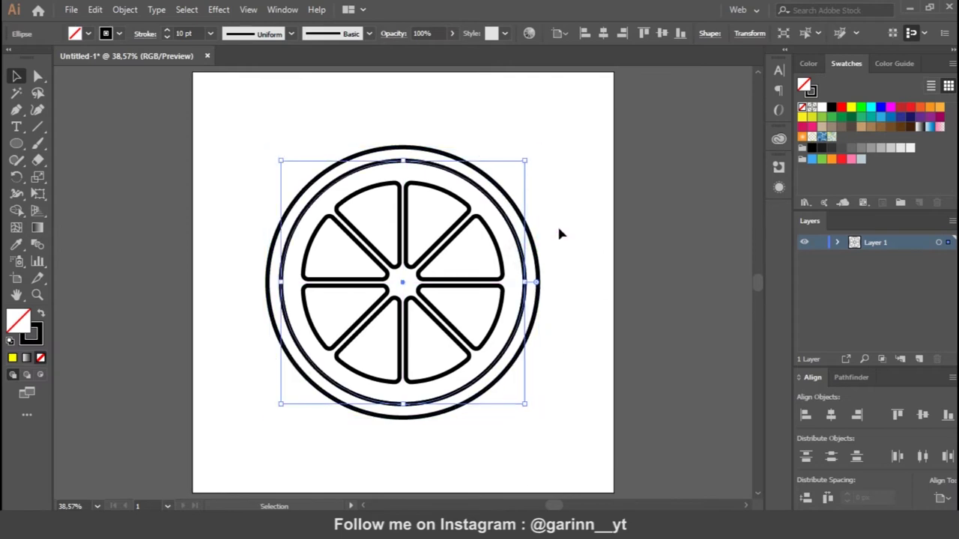
left_click(166, 38)
left_click(166, 38)
left_click(166, 38)
left_click(166, 37)
left_click(493, 106)
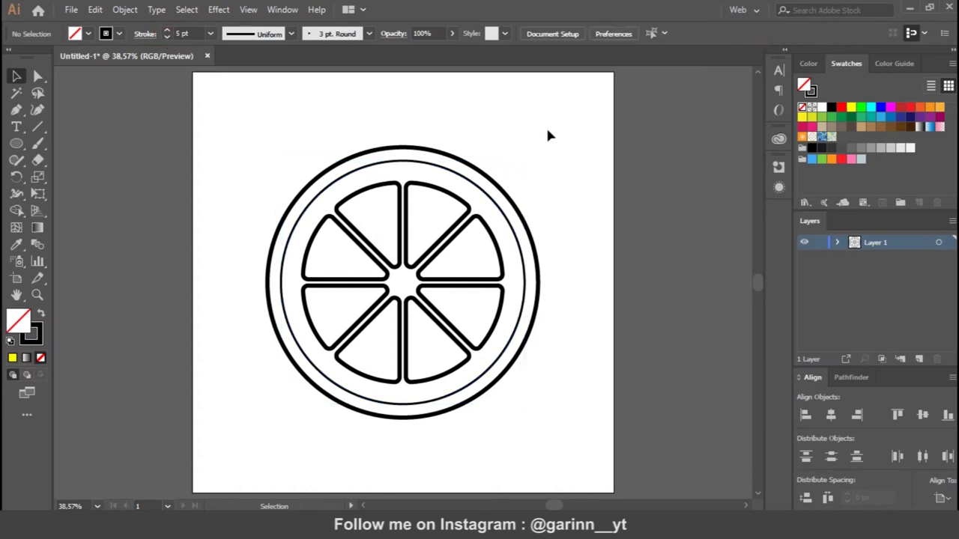
left_click_drag(258, 155, 609, 395)
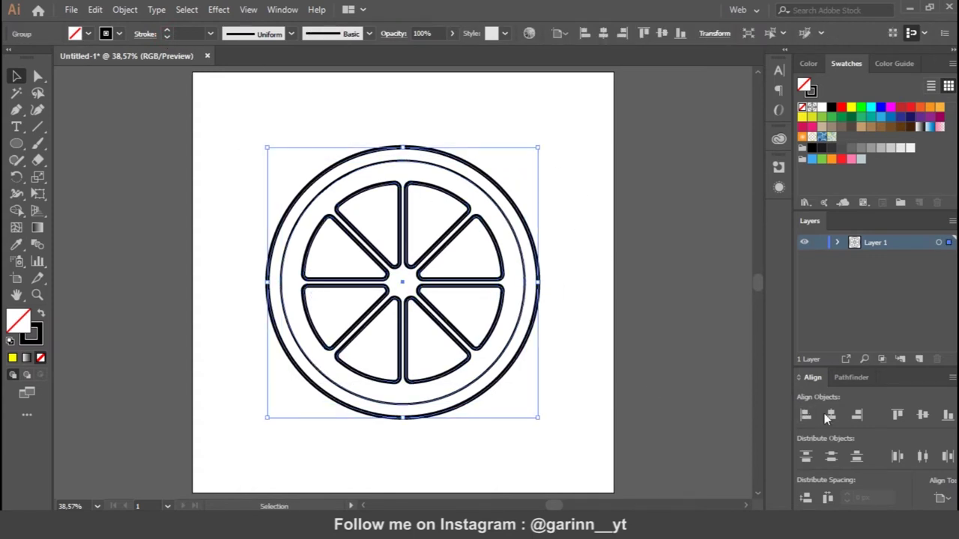
Step: Scale the lemon drawing down to 512 × 512 px and ungroup it
left_click(569, 292)
left_click_drag(252, 172, 603, 409)
left_click_drag(538, 418, 511, 390)
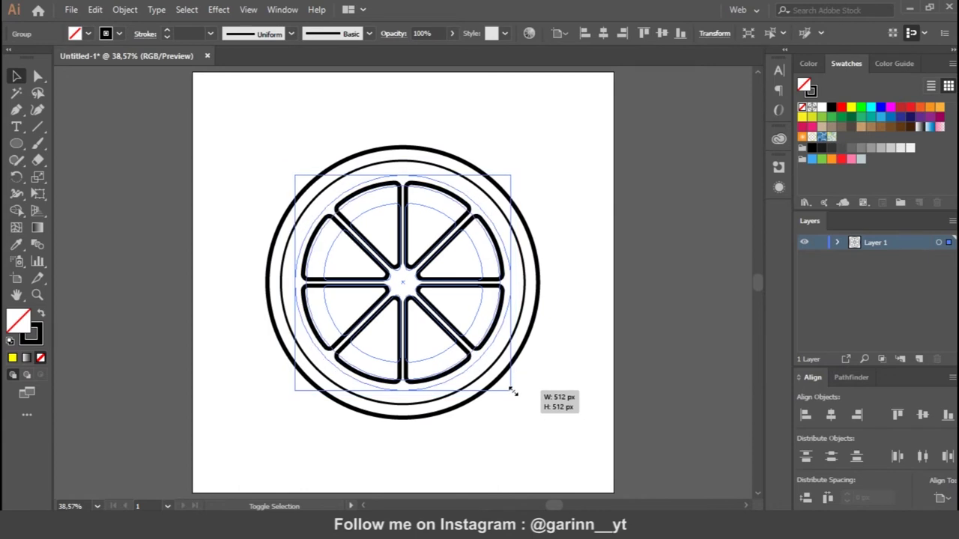
left_click(552, 292)
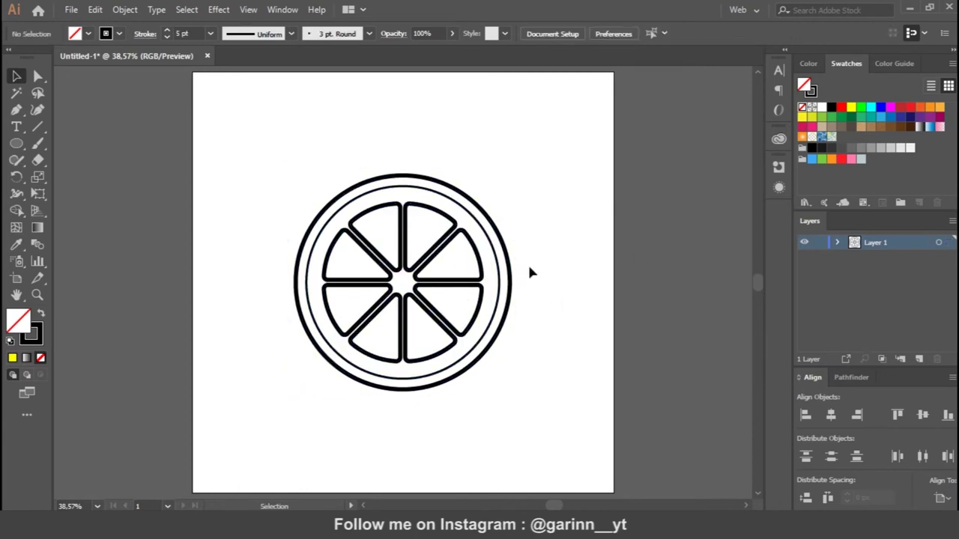
left_click(358, 228)
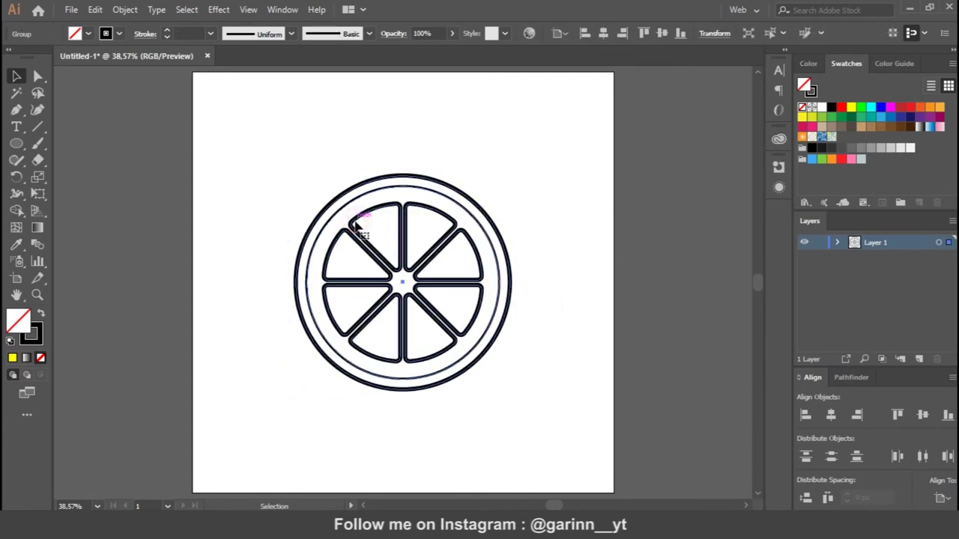
right_click(358, 218)
left_click(409, 338)
left_click(550, 308)
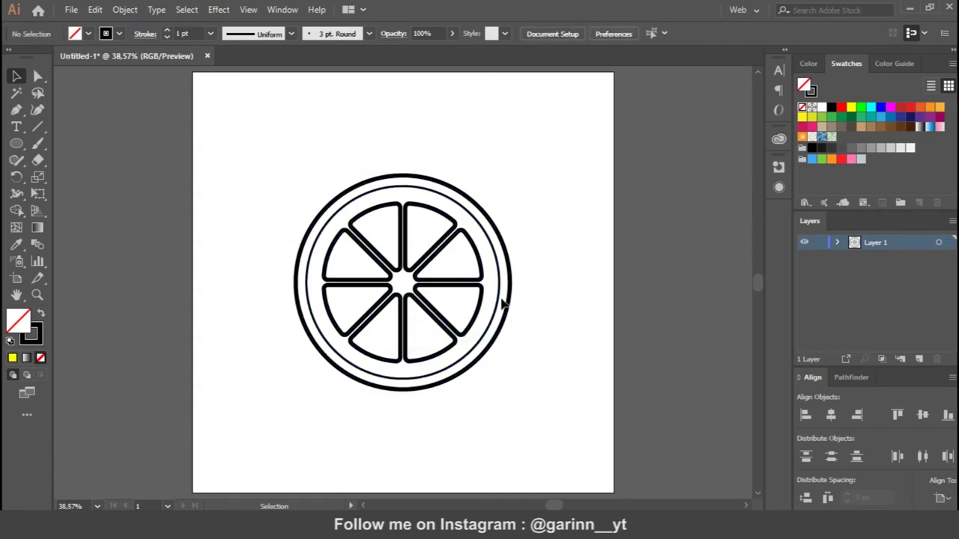
Step: Shift-select all eight lemon slices together
left_click(421, 263)
left_click(391, 262, "shift")
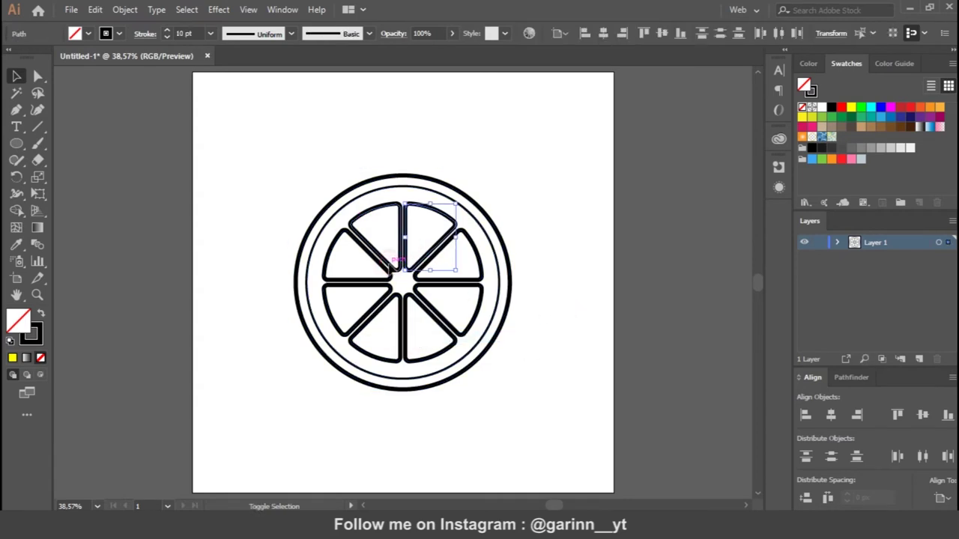
left_click(389, 274, "shift")
left_click(388, 299, "shift")
left_click(391, 309, "shift")
left_click(410, 299, "shift")
left_click(421, 286, "shift")
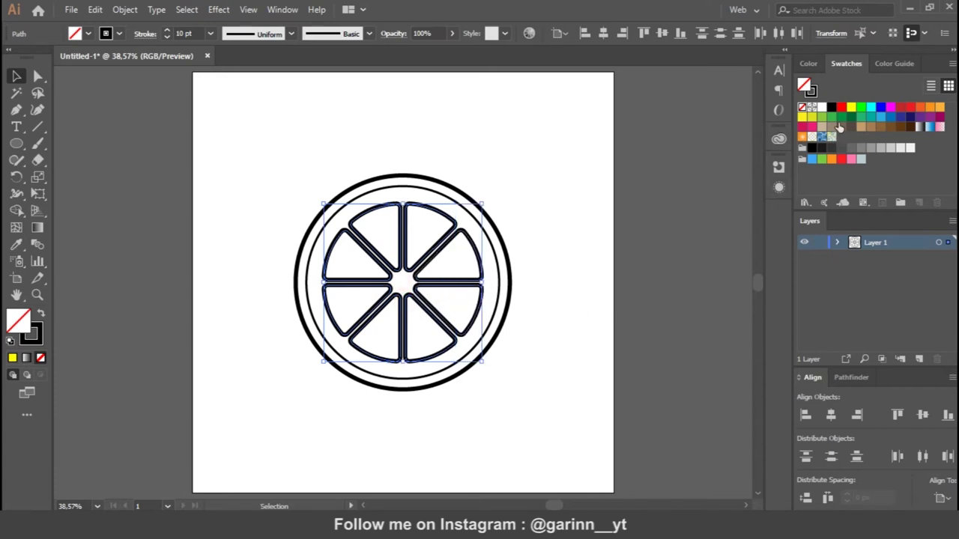
Step: Fill the eight slices with the yellow swatch and set their stroke to None
left_click(809, 64)
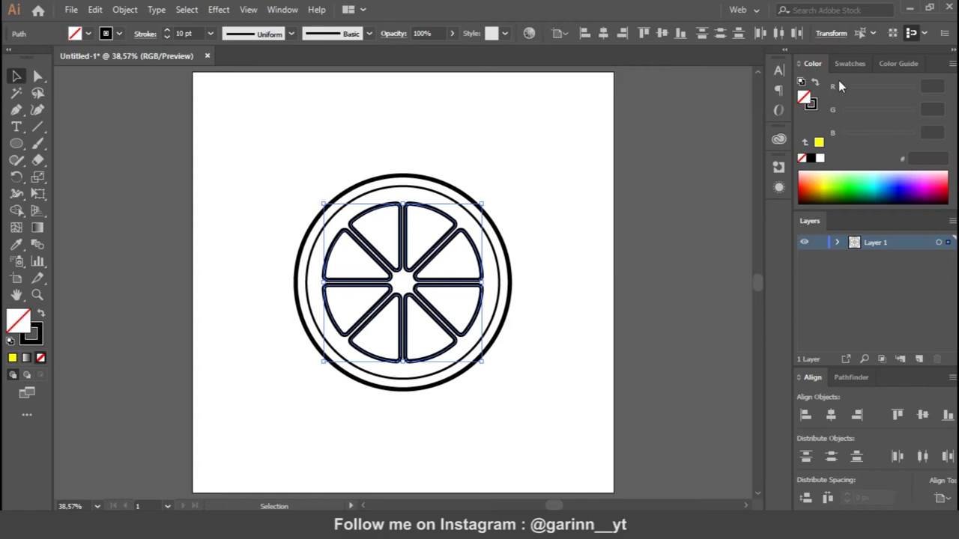
left_click(846, 64)
left_click(852, 107)
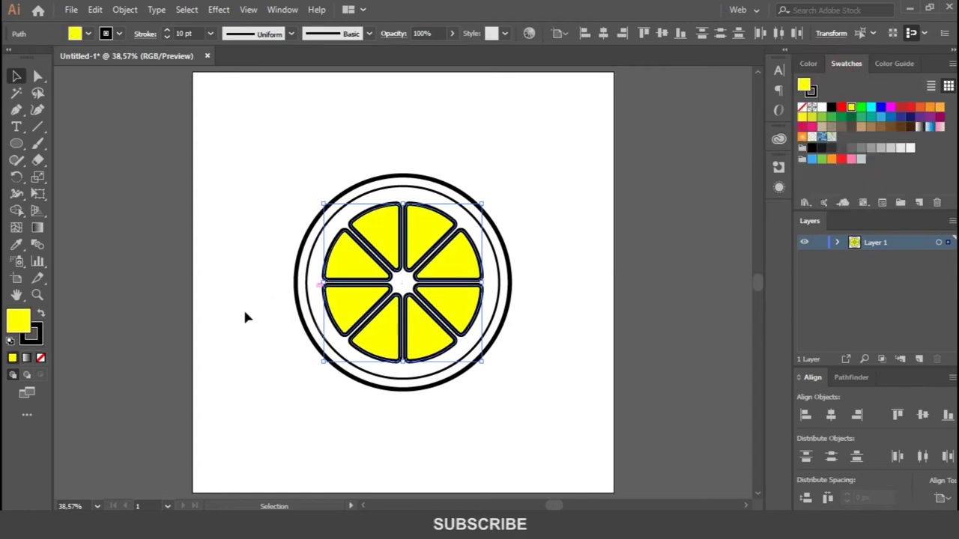
left_click(37, 338)
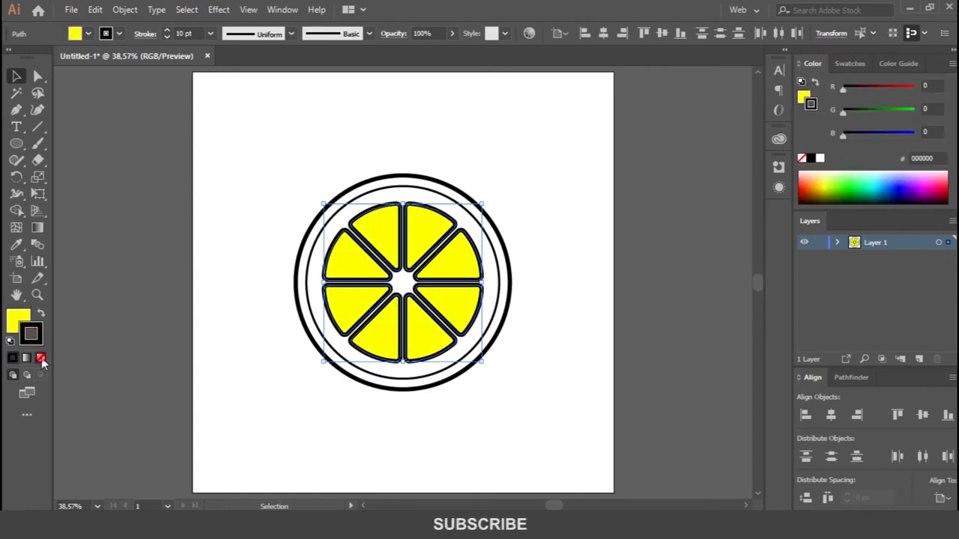
key("slash")
Step: Open the Color Picker for the slice fill and try paler and darker yellows
left_click(15, 322)
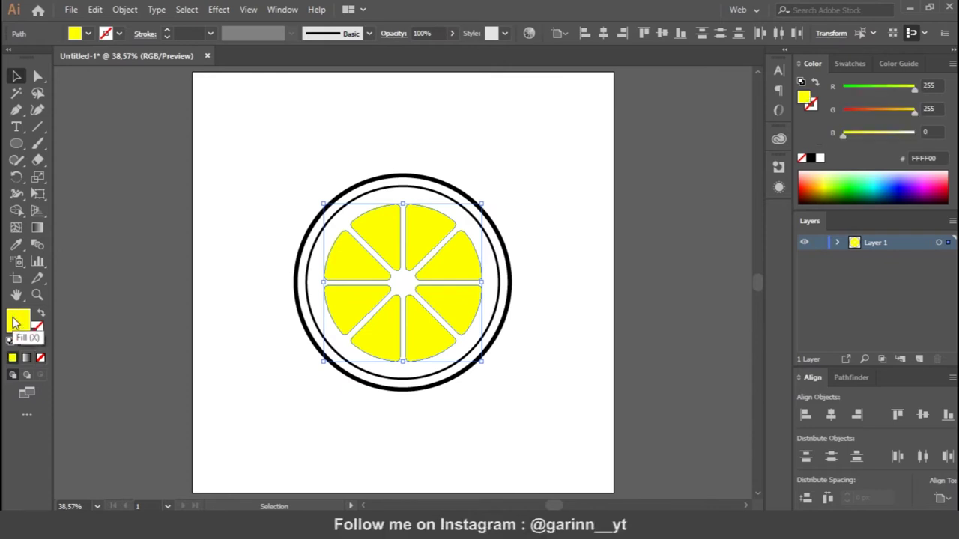
double_click(21, 321)
left_click(698, 248)
left_click(719, 262)
Step: Adjust the hue and shade to a golden yellow and apply it to the slices
left_click_drag(718, 257, 676, 246)
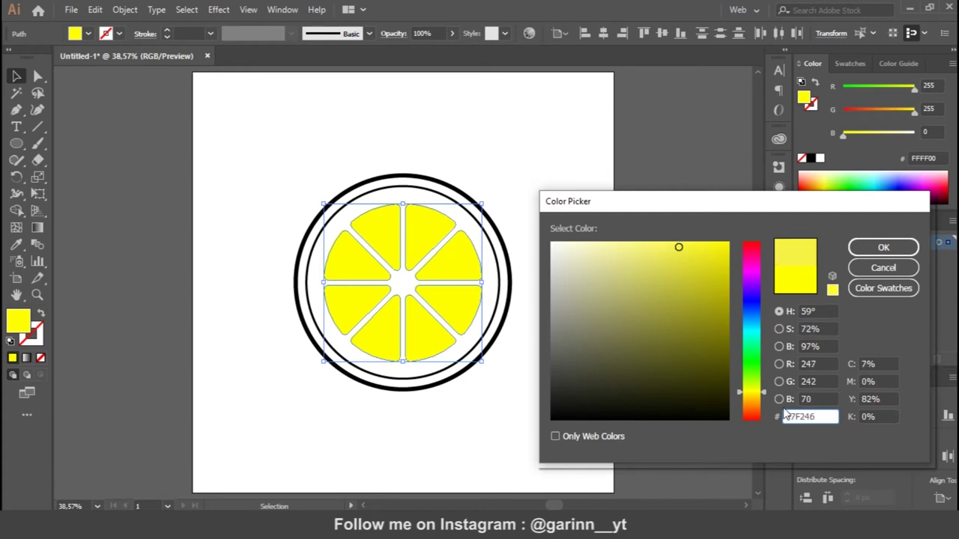
left_click_drag(750, 400, 749, 400)
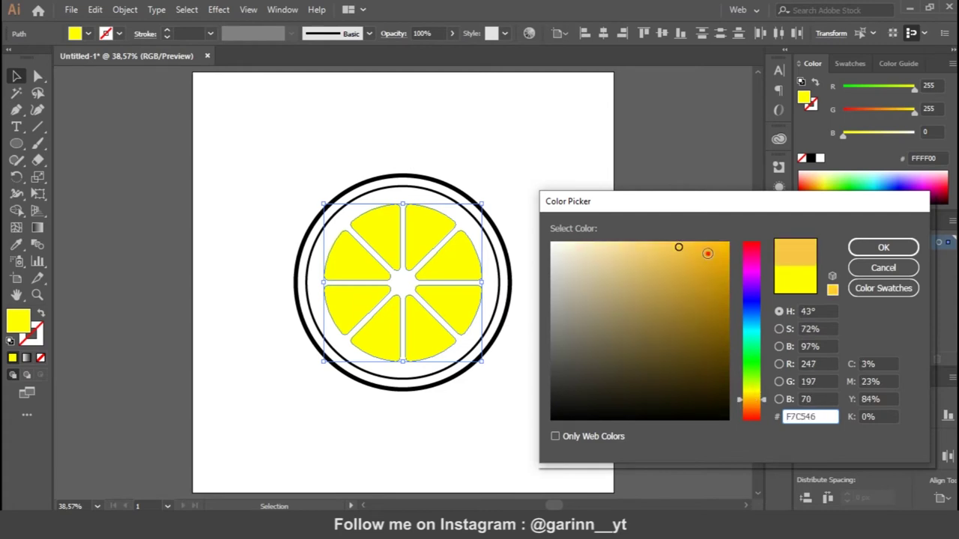
left_click_drag(707, 253, 715, 248)
left_click_drag(738, 405, 740, 397)
left_click_drag(700, 270, 699, 247)
left_click(883, 247)
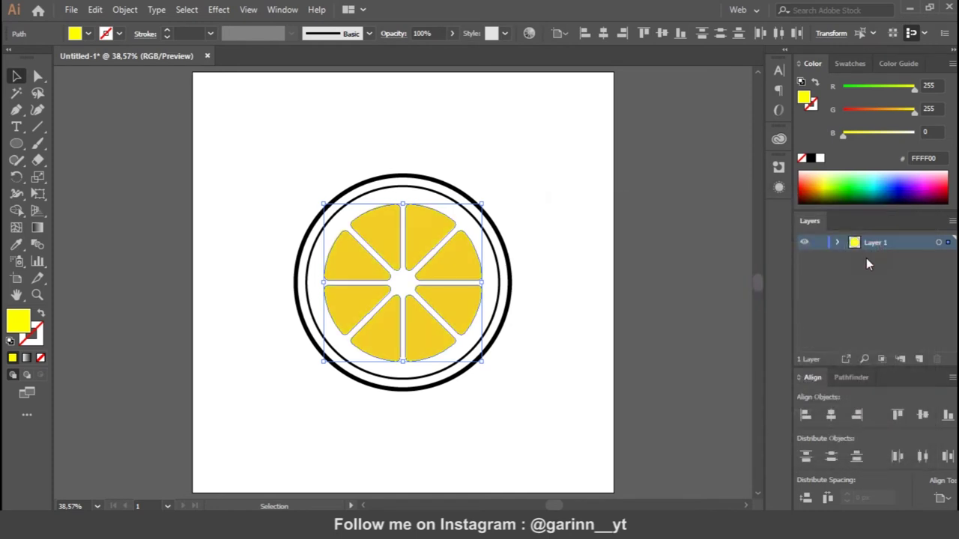
Step: Refine the slice fill to a brighter, fully saturated golden yellow, #F4CD27
double_click(18, 322)
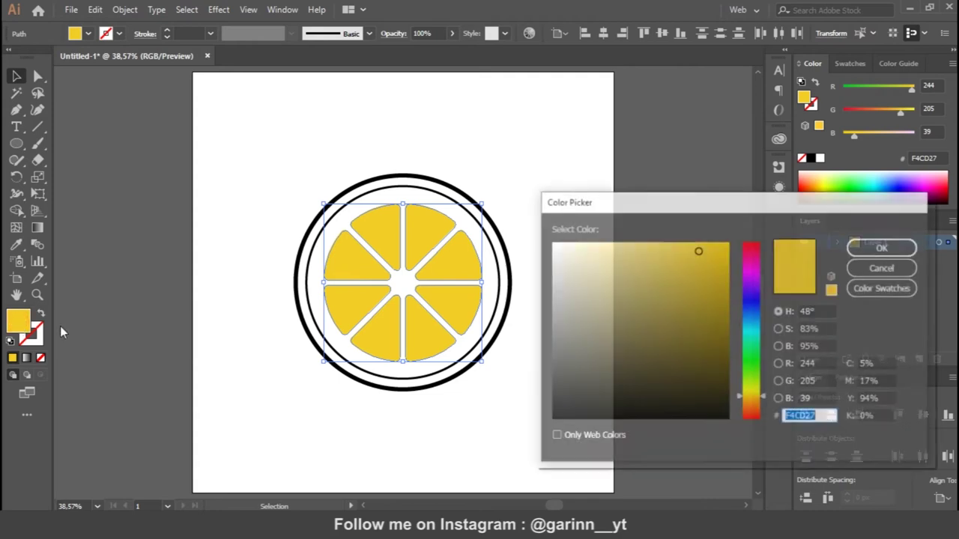
left_click_drag(742, 394, 741, 396)
left_click(710, 246)
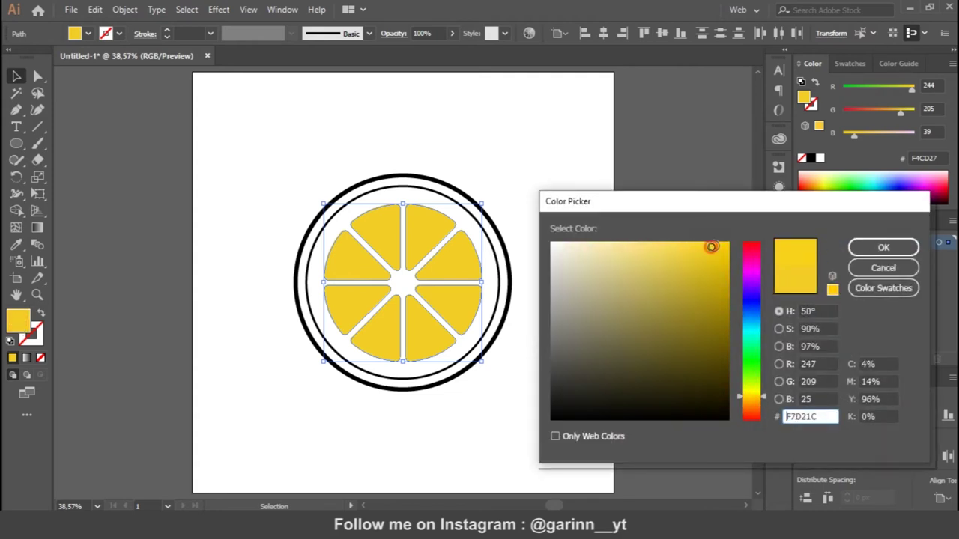
left_click_drag(718, 245, 728, 243)
left_click(883, 247)
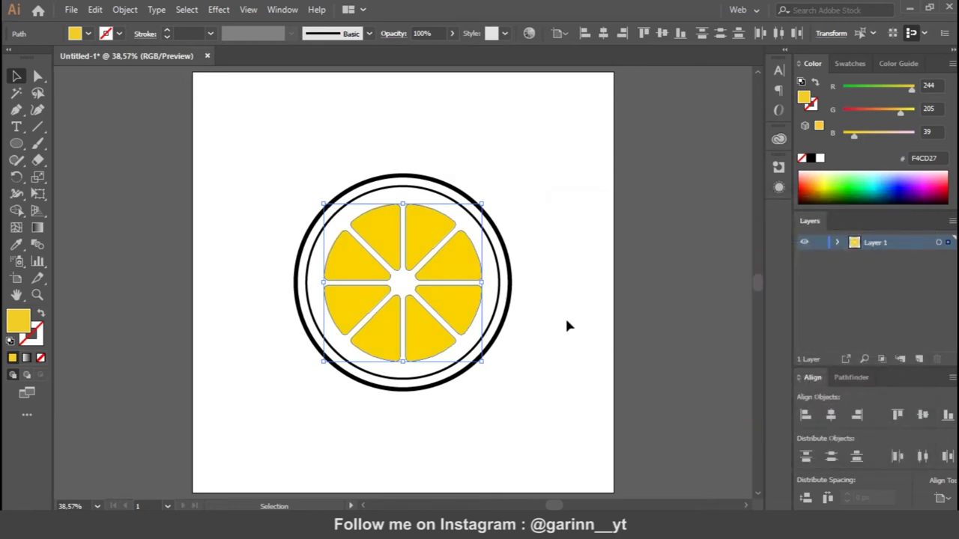
left_click(511, 286)
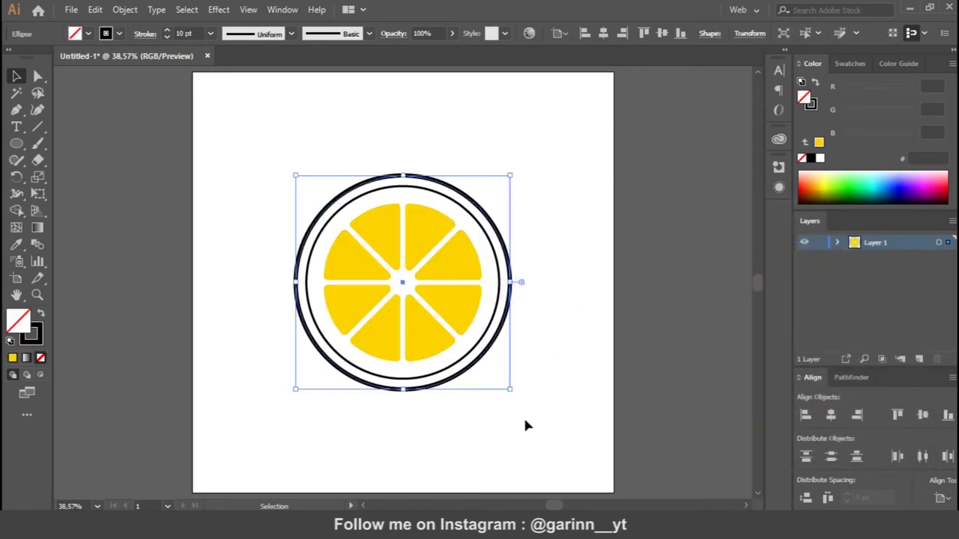
Step: Fill the outer rind circle yellow behind the slices and fill the inner circle white
left_click(12, 358)
key("ctrl+shift+bracketleft")
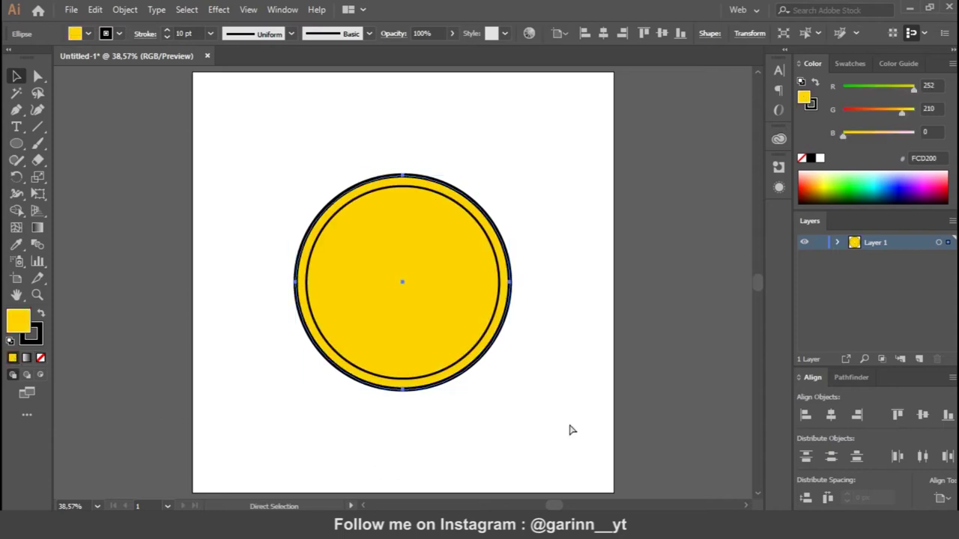
left_click(498, 319)
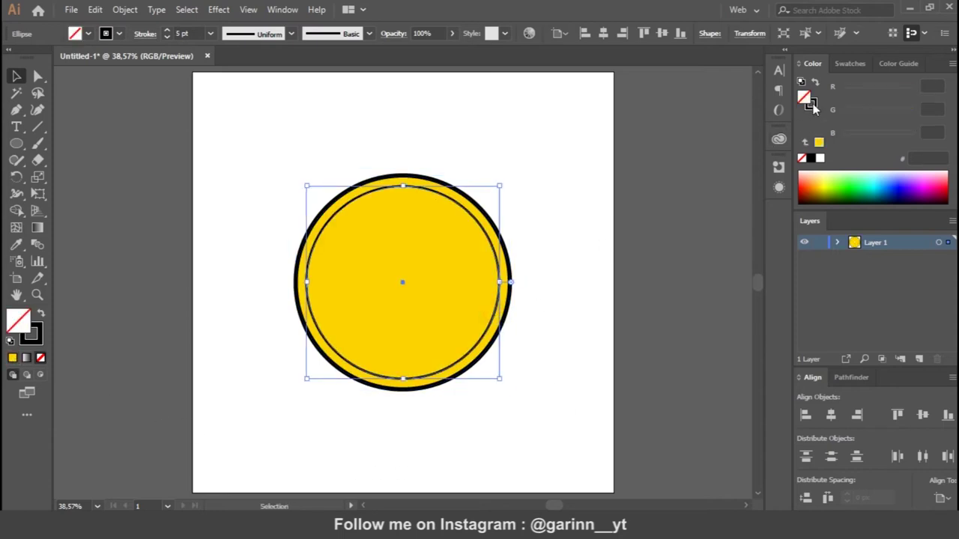
left_click(849, 63)
left_click(821, 107)
Step: Compare the inner circle with and without its white fill, keeping it white
key("ctrl+z")
left_click(576, 291)
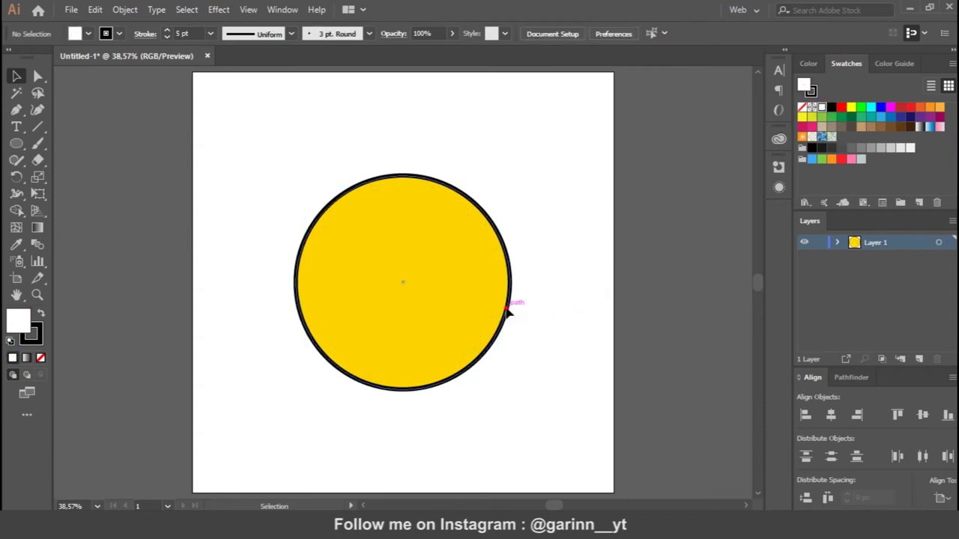
key("ctrl+shift+z")
left_click(562, 318)
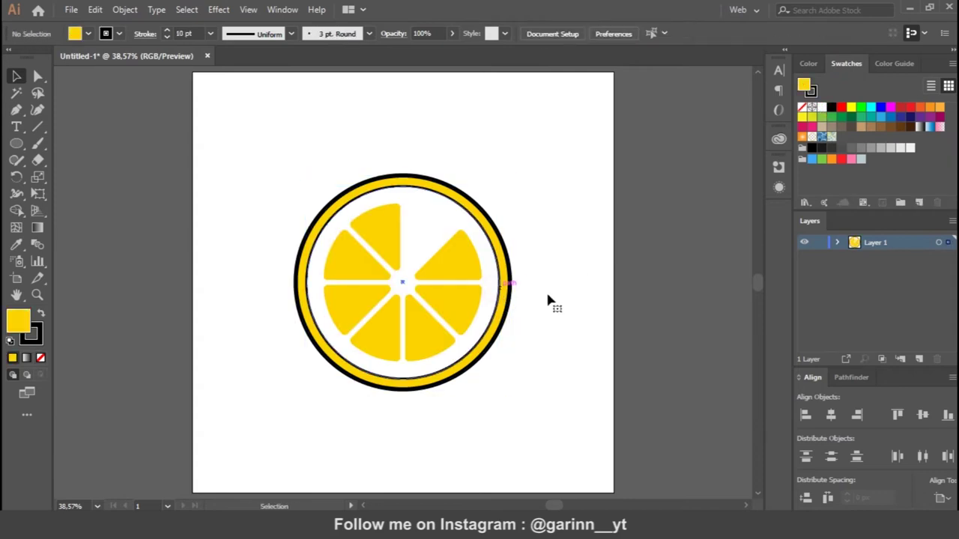
key("ctrl+z")
key("ctrl+shift+z")
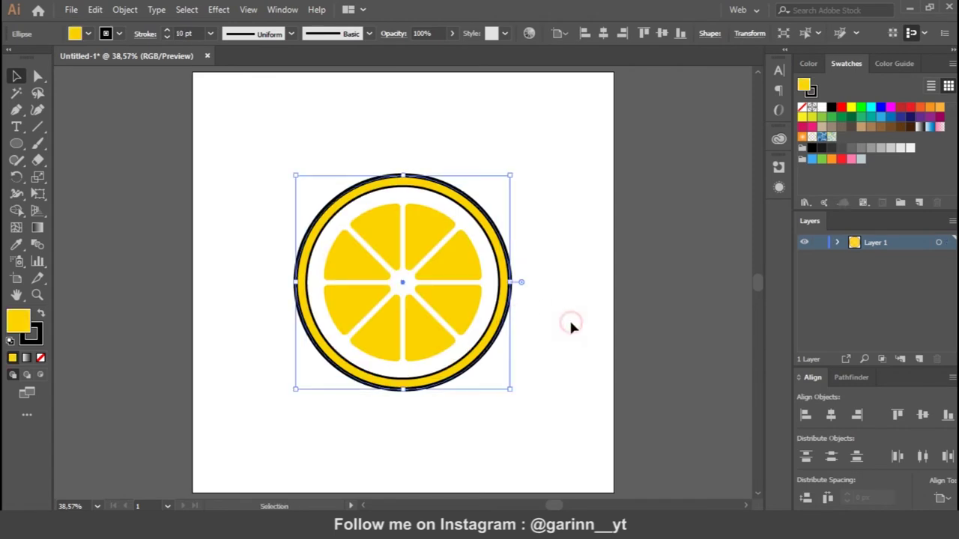
left_click(570, 322)
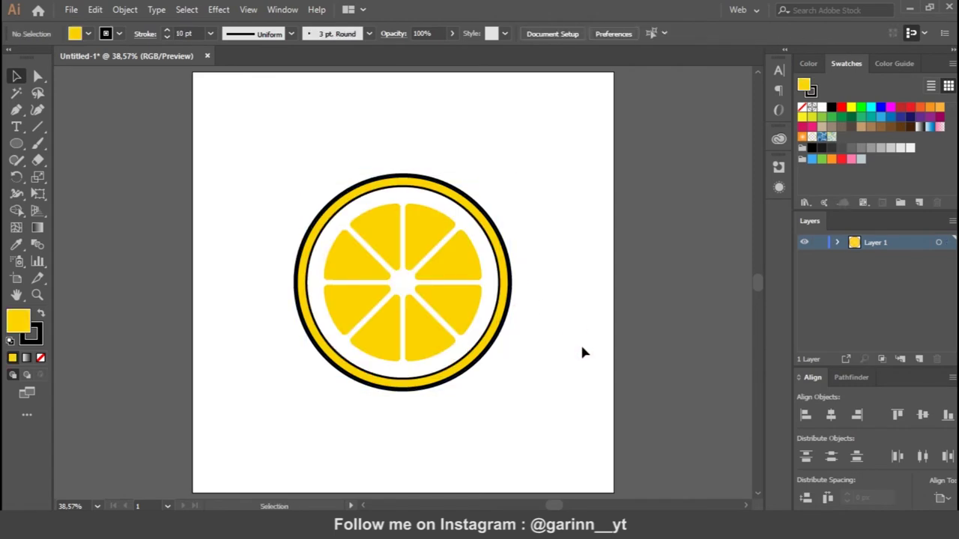
Step: Open the Color Picker for the outer rind's black outline
left_click(503, 238)
left_click(32, 339)
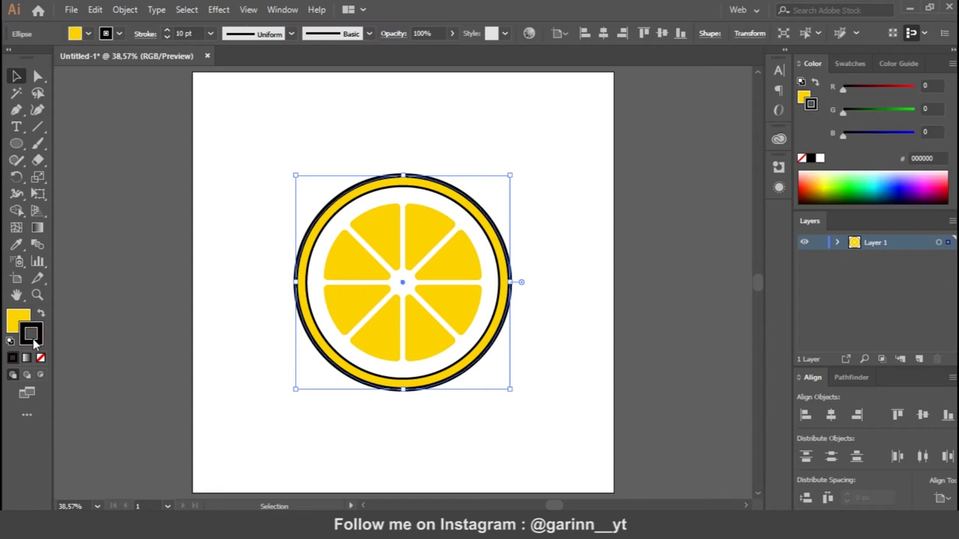
left_click(42, 359)
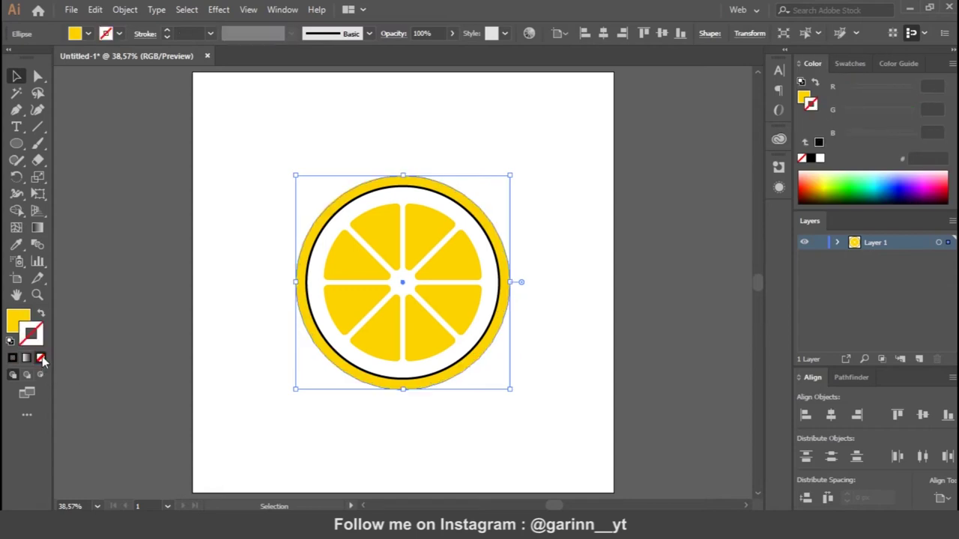
key("ctrl+z")
double_click(39, 337)
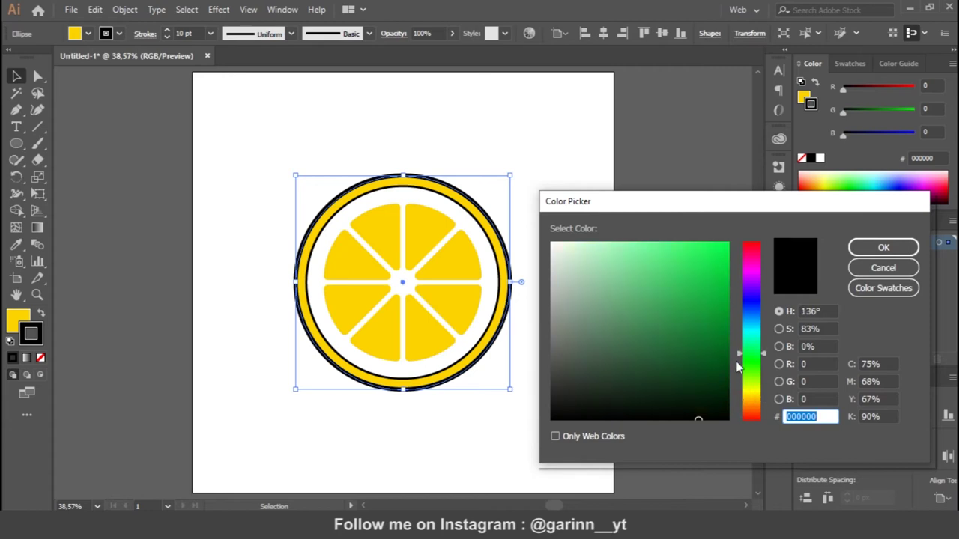
Step: Make the rind outline dark brown #332D1D and eyedropper it onto the inner circle
left_click_drag(744, 401, 744, 399)
left_click(648, 384)
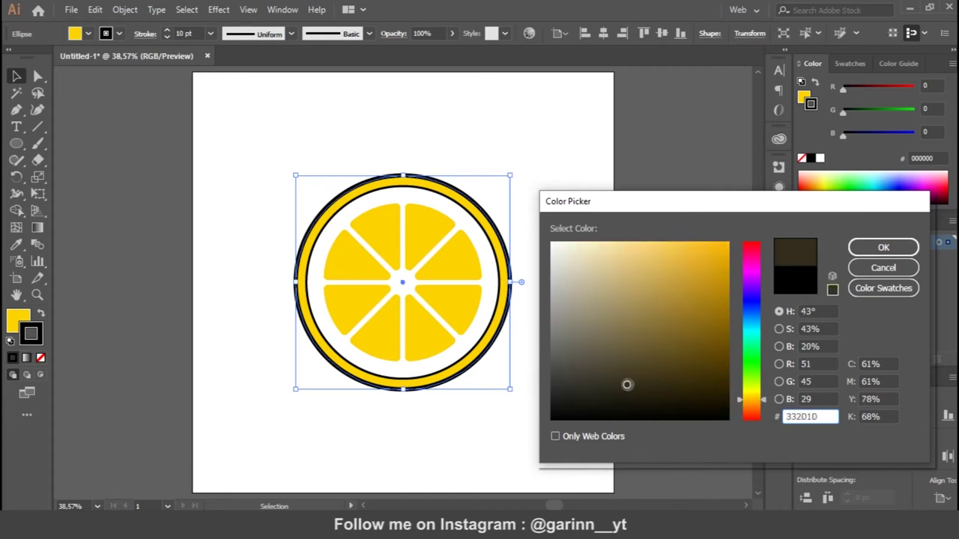
left_click(880, 247)
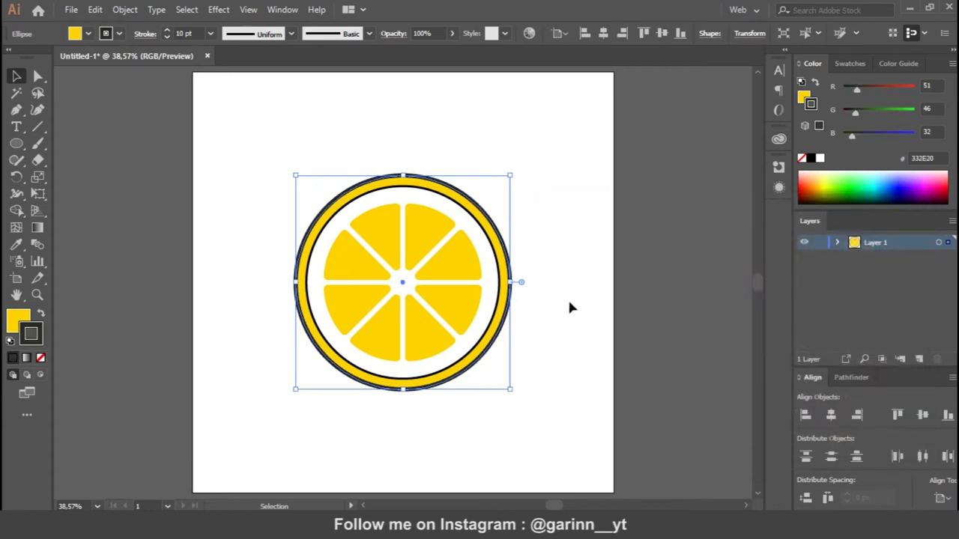
left_click(500, 288)
key("i")
left_click(512, 286)
Step: Restore the inner circle's white fill while keeping its dark brown outline
left_click(847, 63)
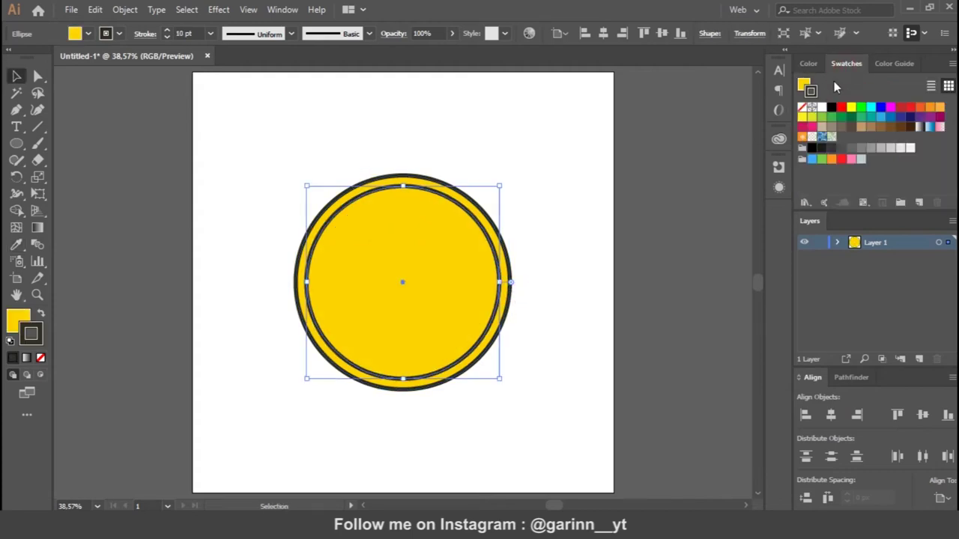
left_click(821, 108)
key("ctrl+z")
left_click(11, 324)
left_click(846, 64)
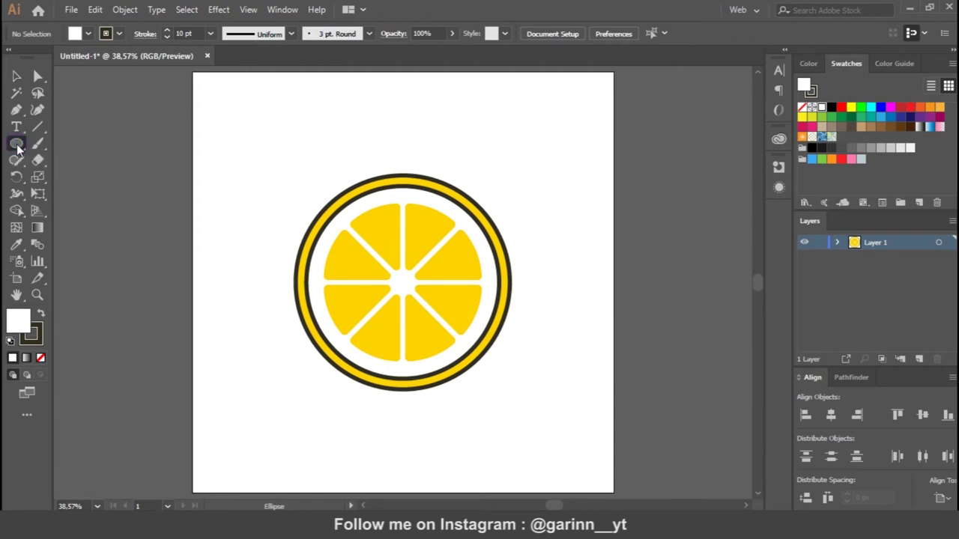
Step: Draw a 1000×1000 px rectangle with no stroke
left_click_drag(20, 150, 90, 144)
left_click(223, 163)
type("1000")
key("Return")
key("v")
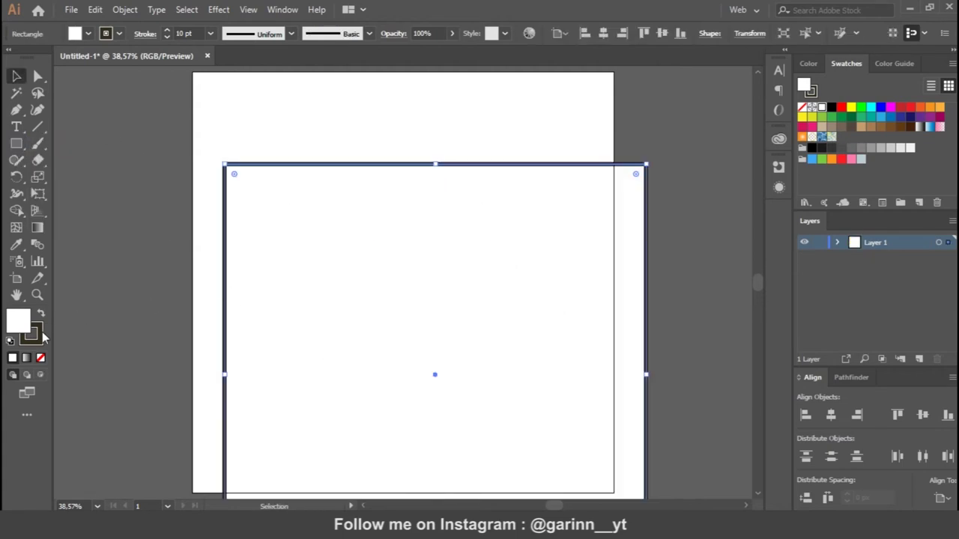
left_click(39, 334)
left_click(41, 359)
key("x")
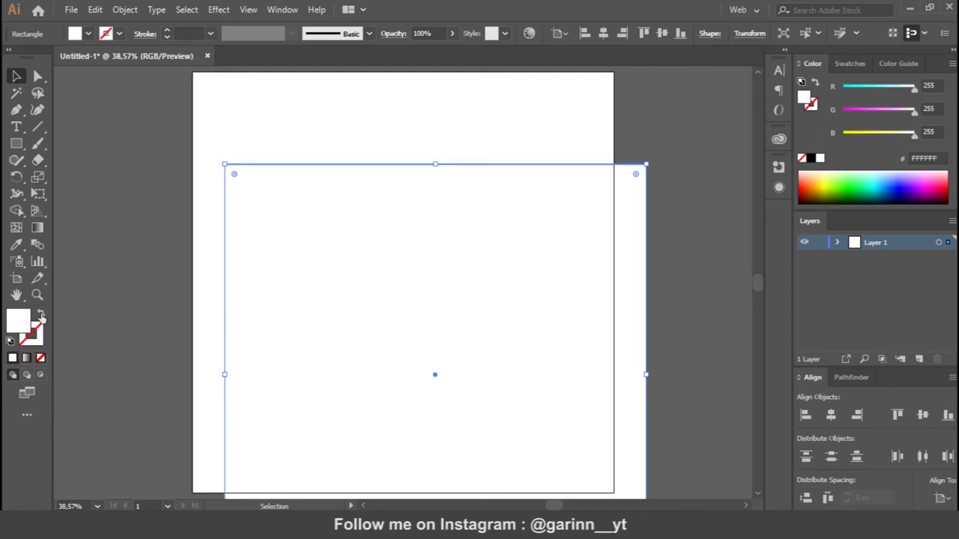
Step: Centre the rectangle on the artboard and send it behind the lemon
left_click(923, 419)
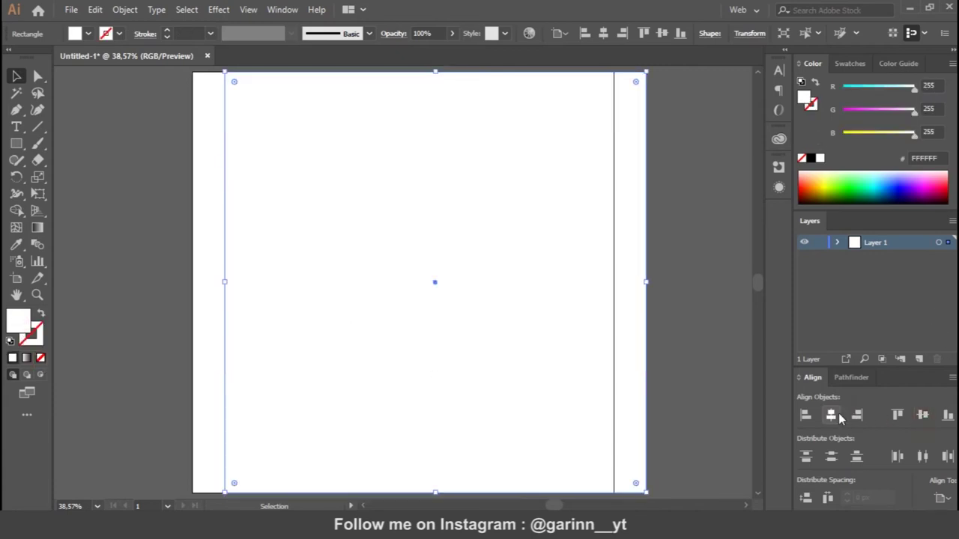
left_click(832, 416)
right_click(503, 307)
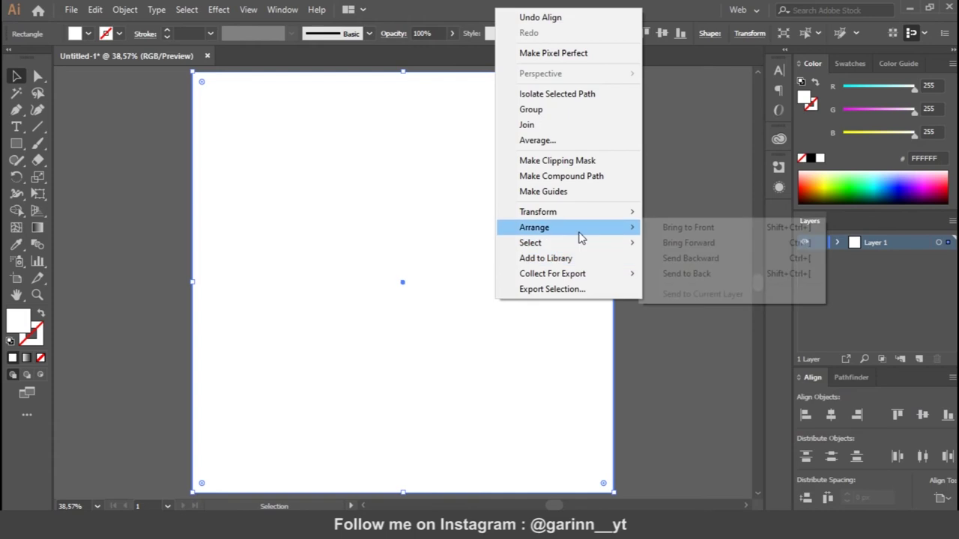
left_click(674, 274)
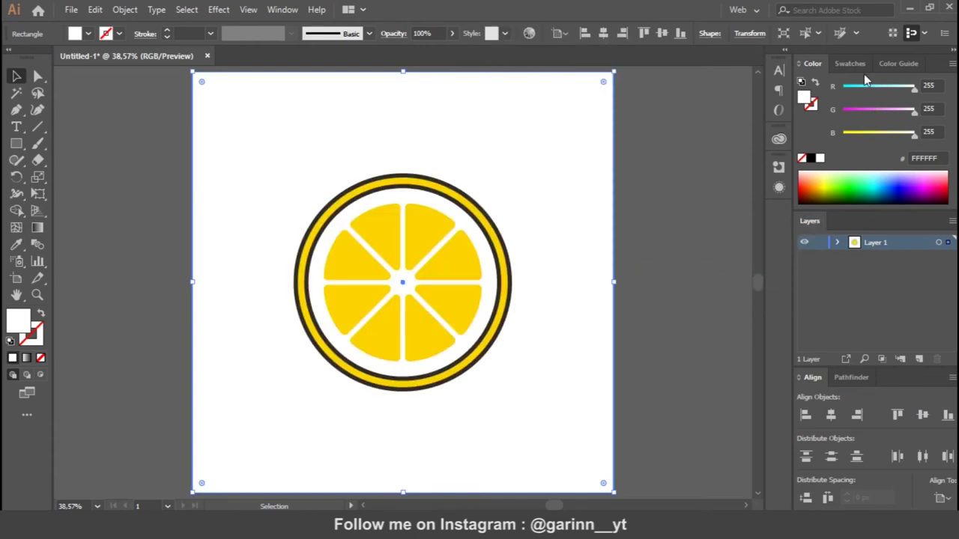
Step: Fill the background with the wedges' yellow #FCD200 using the Eyedropper
left_click(657, 238)
key("i")
left_click(468, 298)
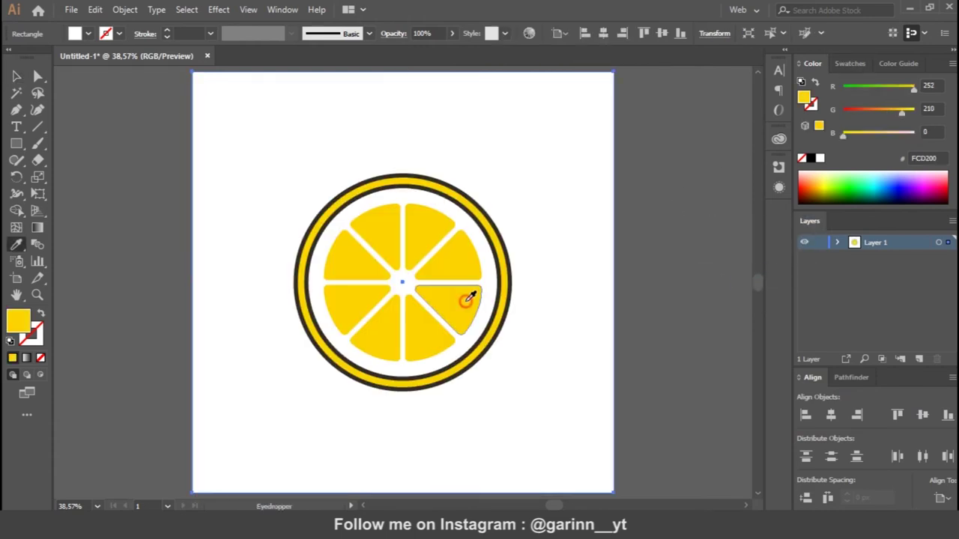
key("v")
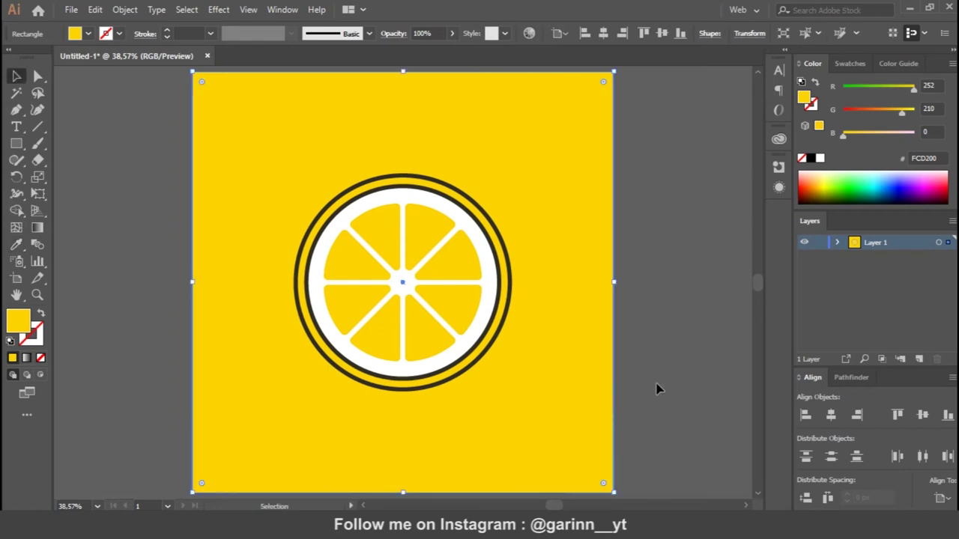
left_click(697, 375)
key("ctrl+minus")
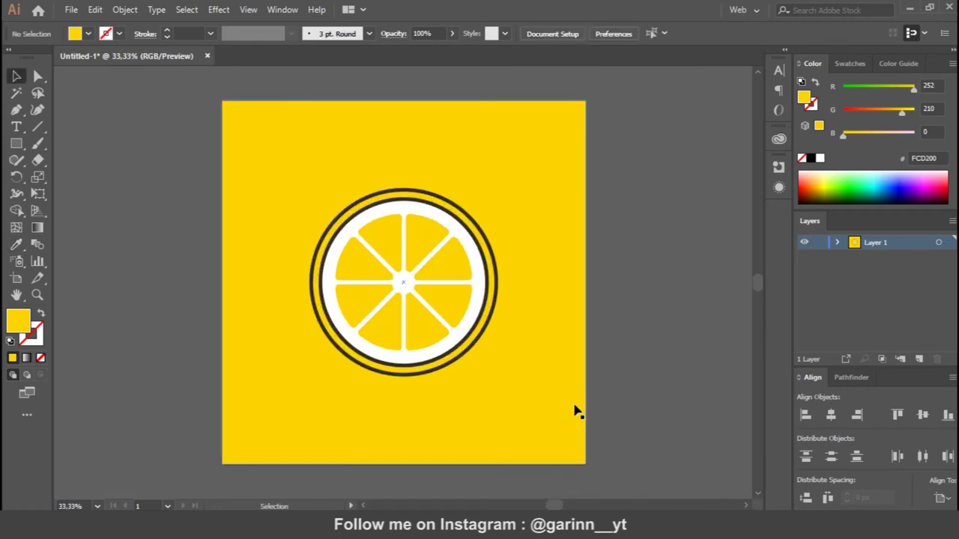
Step: Make the background mint green #BDFFA3 and the eight wedges bright yellow #FFFB28
left_click(584, 421)
left_click_drag(856, 173, 842, 174)
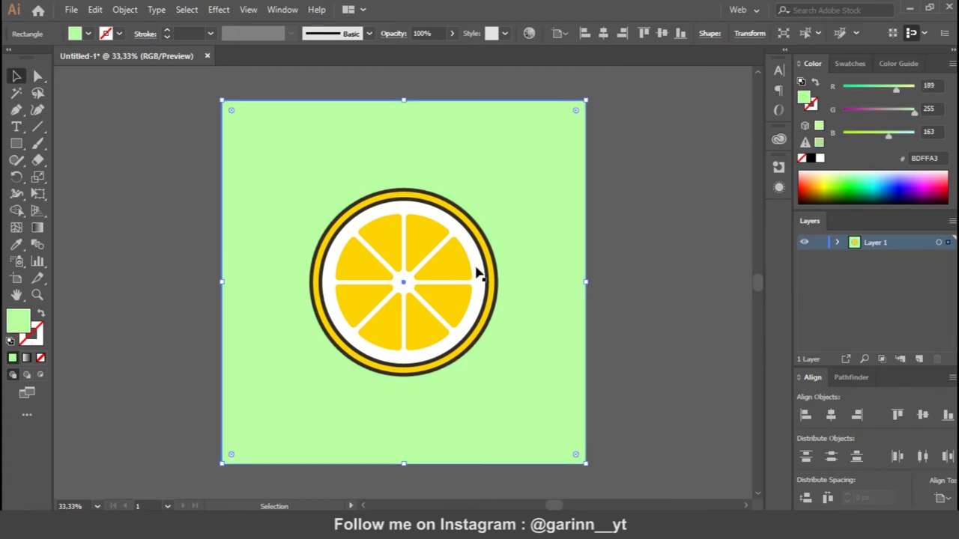
left_click(423, 255)
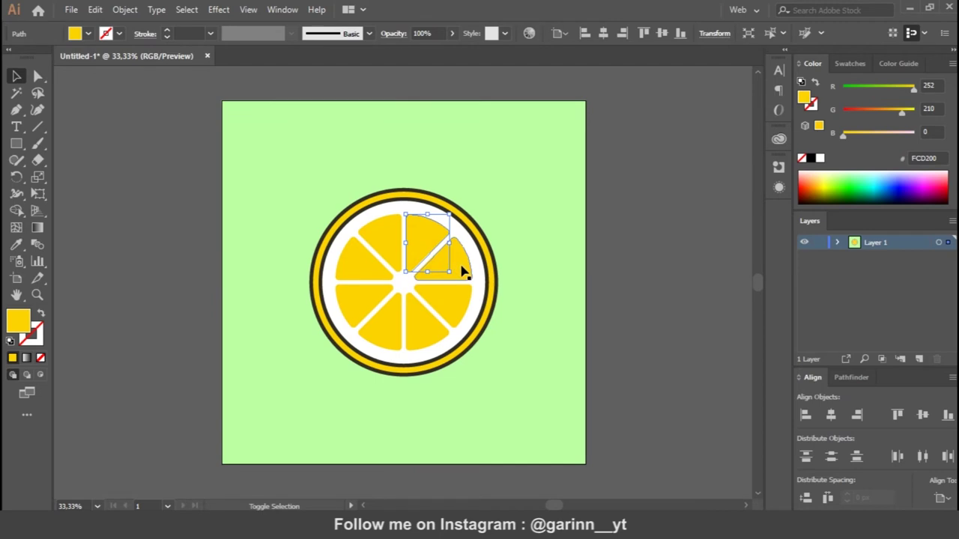
left_click(463, 272, "shift")
left_click(456, 299, "shift")
left_click(432, 325, "shift")
left_click(390, 330, "shift")
left_click(364, 310, "shift")
left_click(355, 274, "shift")
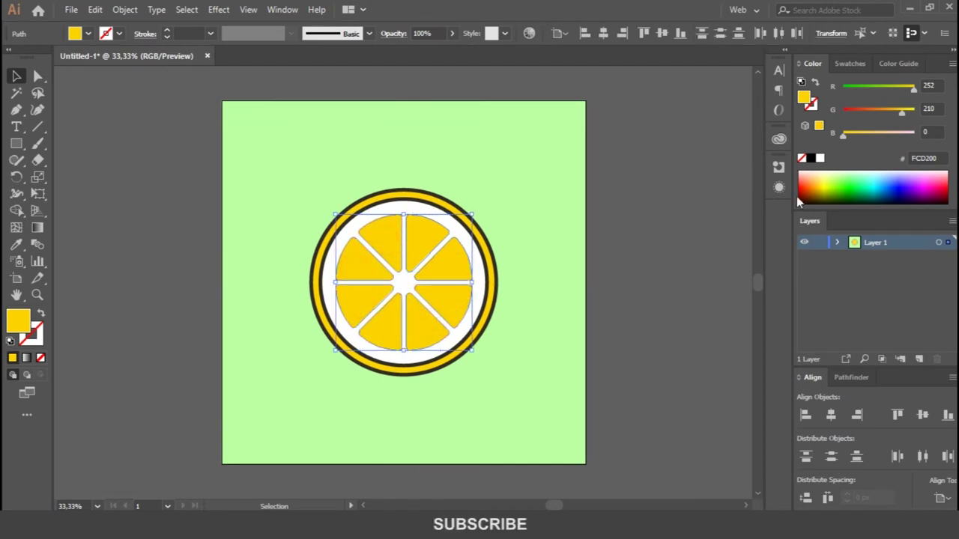
left_click_drag(833, 171, 829, 175)
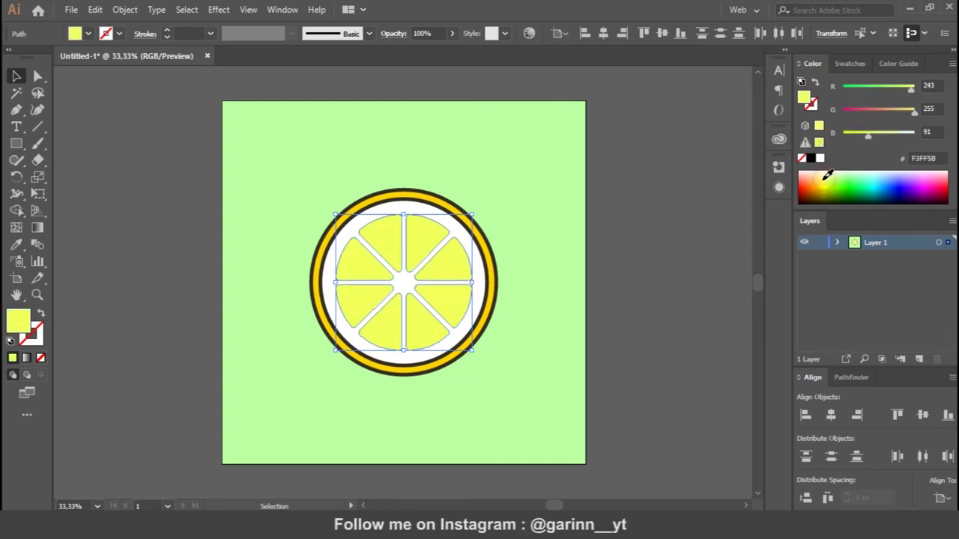
left_click_drag(826, 177, 829, 170)
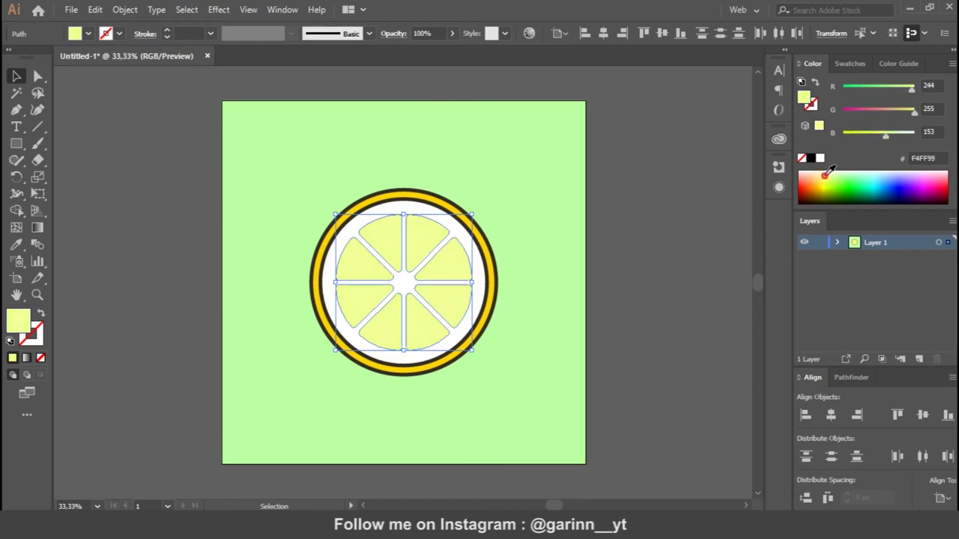
left_click_drag(826, 178, 824, 180)
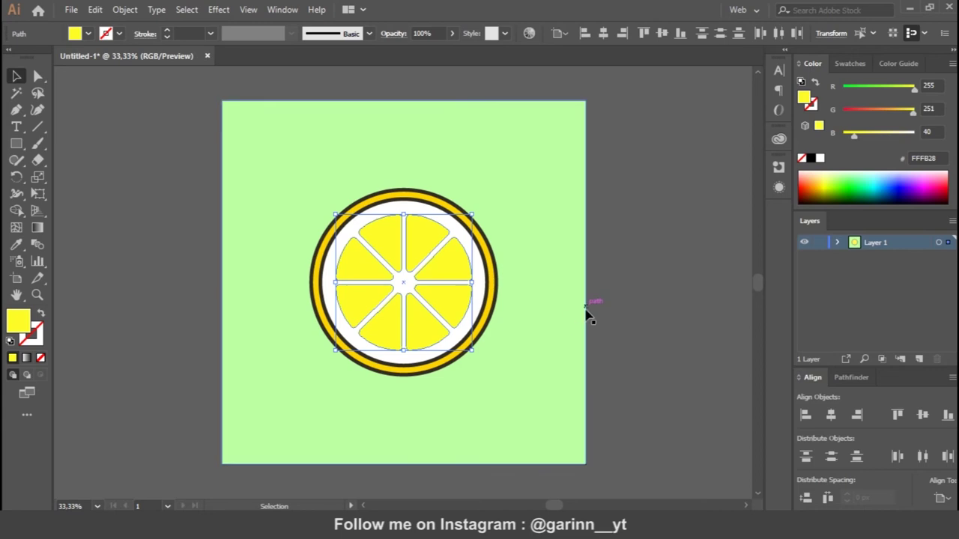
left_click(550, 323)
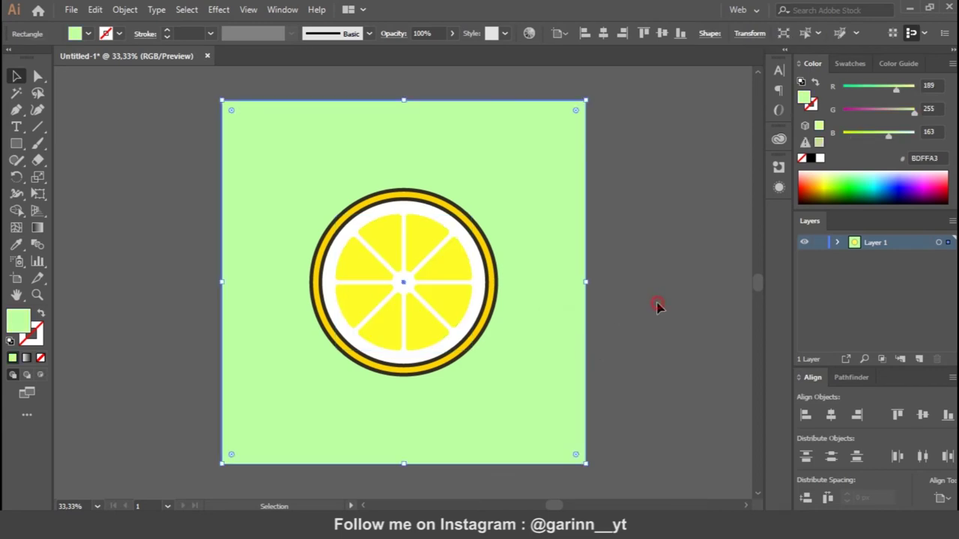
Step: Zoom in and inspect the top-right wedge's anchor points
left_click(658, 307)
key("ctrl+plus")
key("ctrl+plus")
key("ctrl+plus")
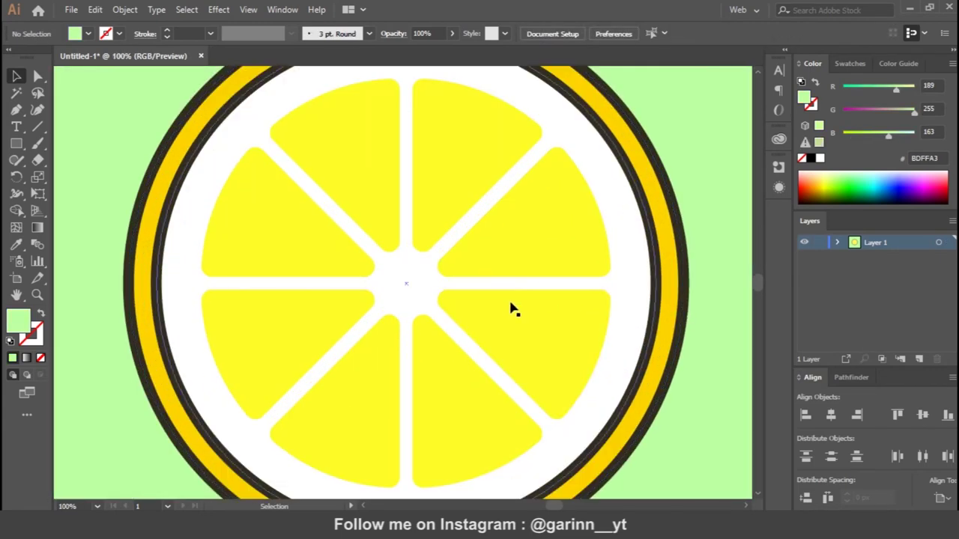
left_click(461, 202)
key("a")
key("v")
key("ctrl+shift+a")
Step: Draw a narrow vertical ellipse filled white from Swatches
left_click_drag(17, 145, 84, 180)
left_click_drag(354, 178, 367, 236)
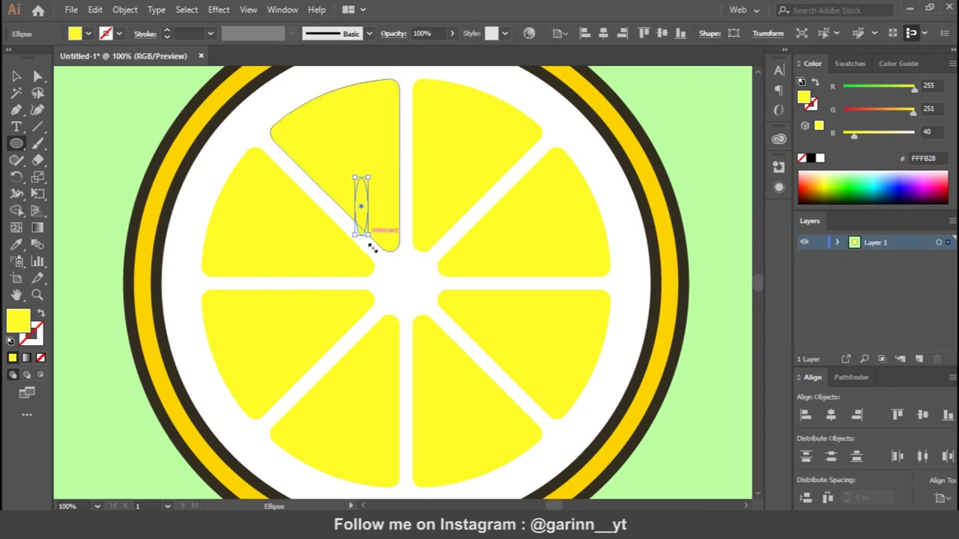
left_click(848, 64)
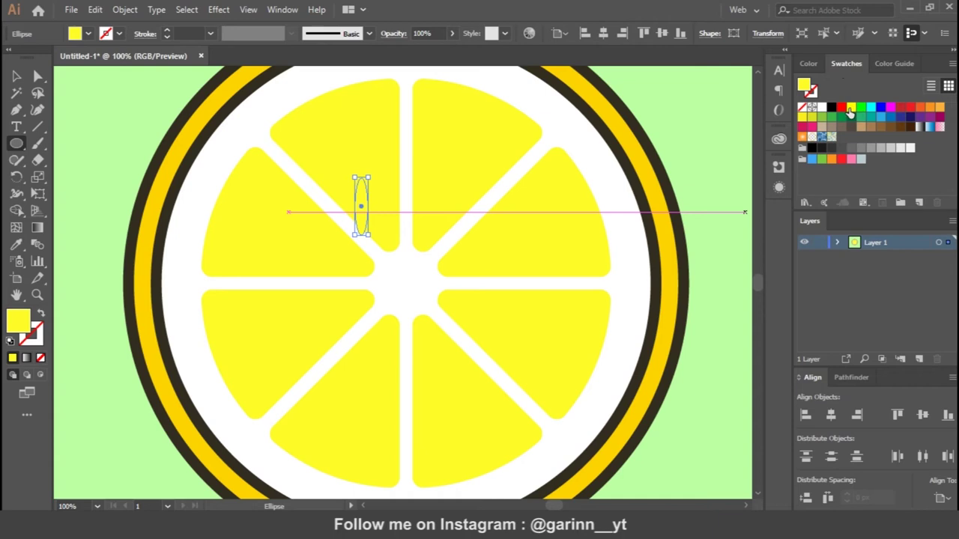
left_click(822, 109)
key("v")
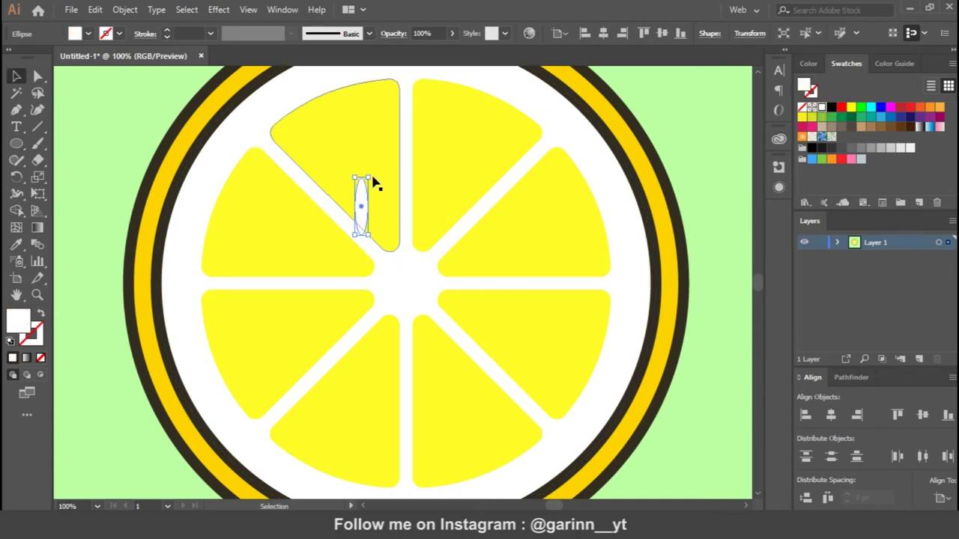
Step: Move the white seed into the upper-right wedge and tilt it to follow the inner point
left_click_drag(362, 211, 439, 177)
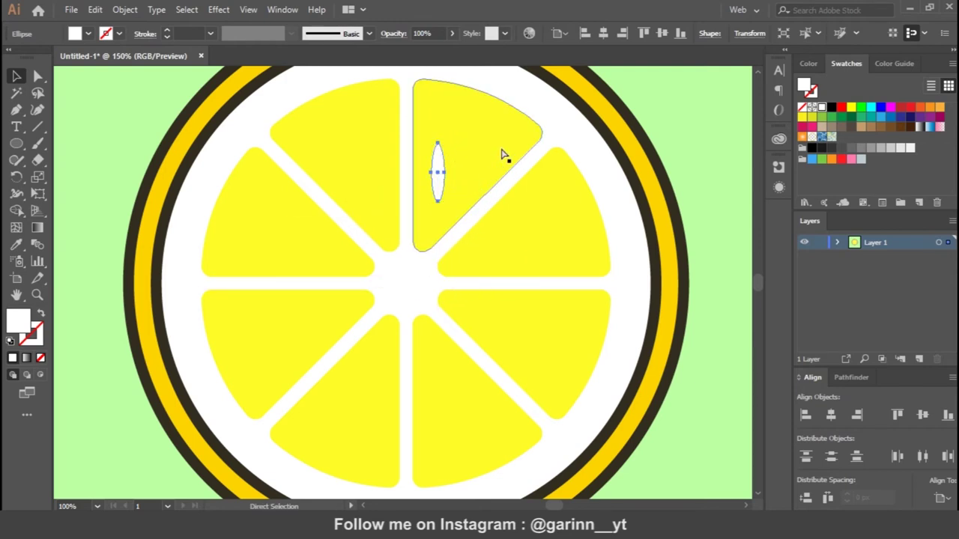
key("ctrl+plus")
mouse_move(420, 221)
left_mouse_down()
mouse_move(449, 238)
mouse_move(438, 224)
left_mouse_up()
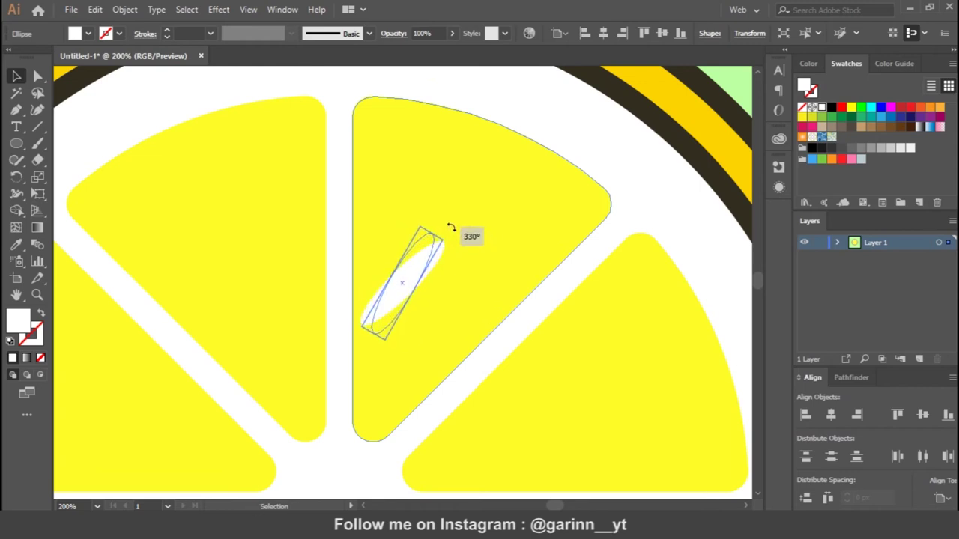
left_click_drag(402, 283, 403, 375)
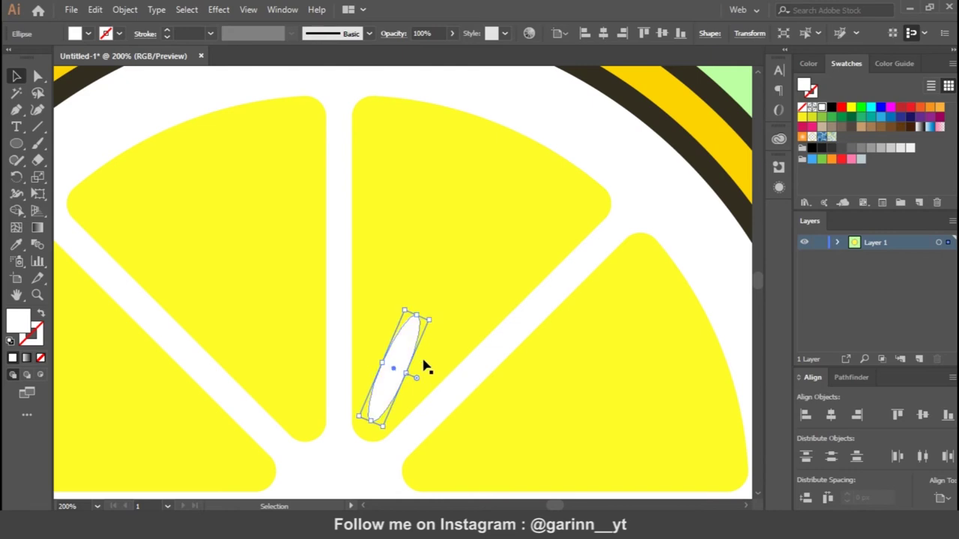
mouse_move(435, 319)
left_mouse_down()
mouse_move(462, 317)
mouse_move(410, 307)
left_mouse_up()
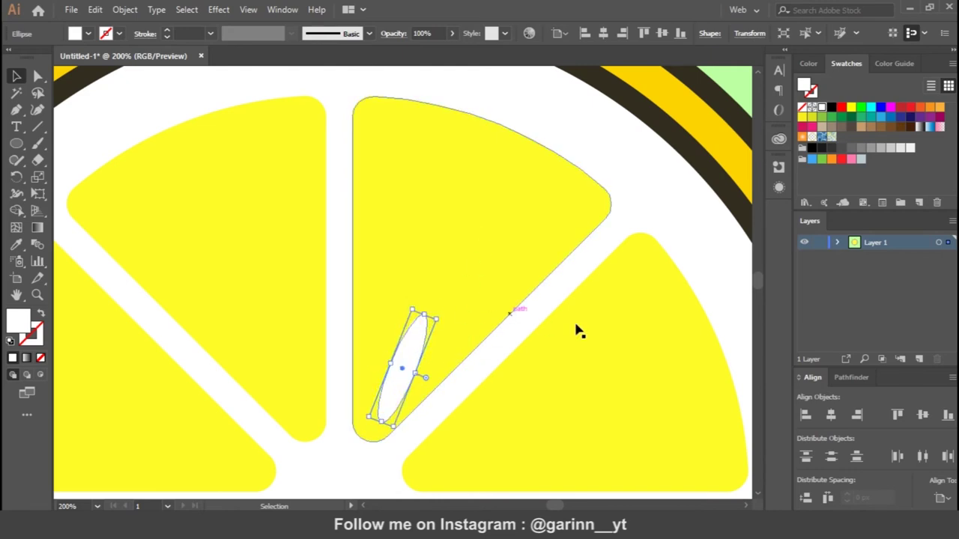
left_click_drag(427, 323, 468, 360)
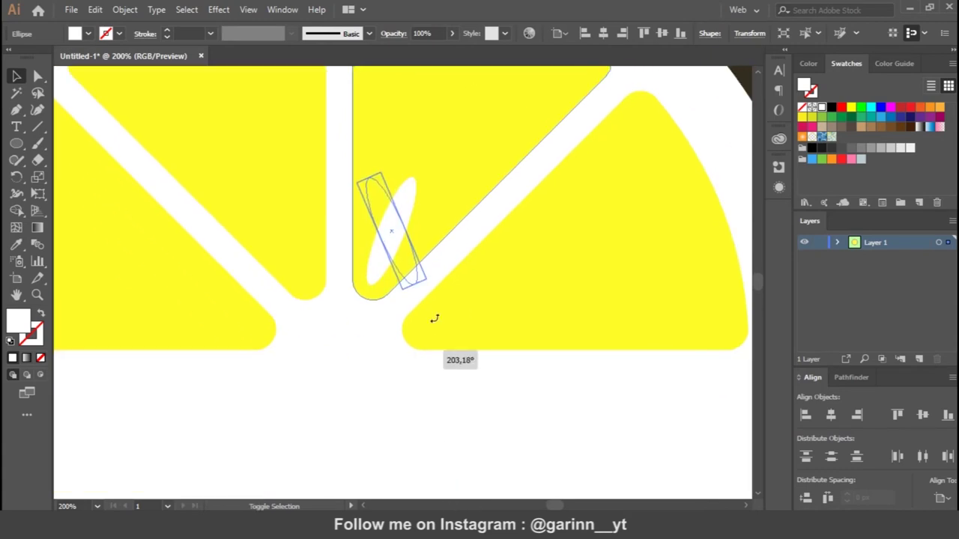
left_click_drag(468, 360, 432, 182)
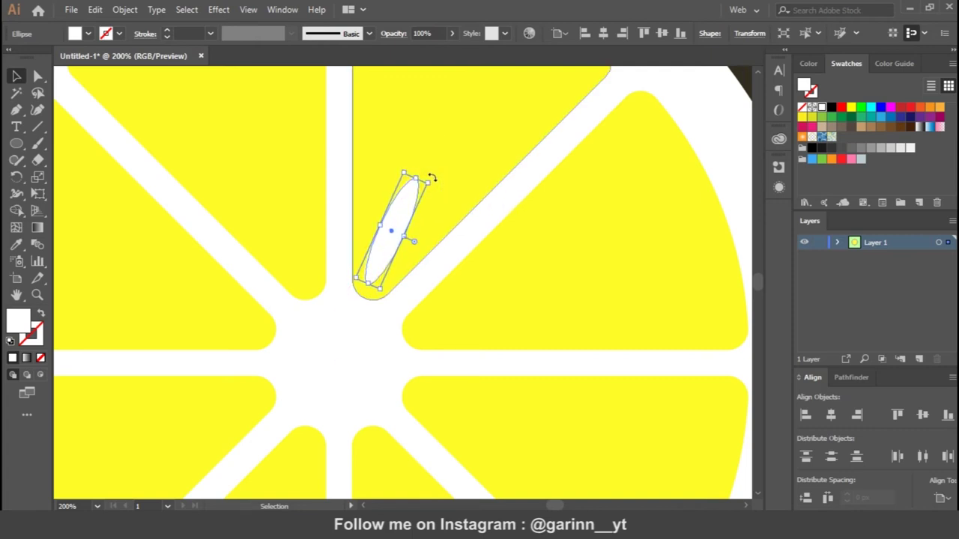
key("a")
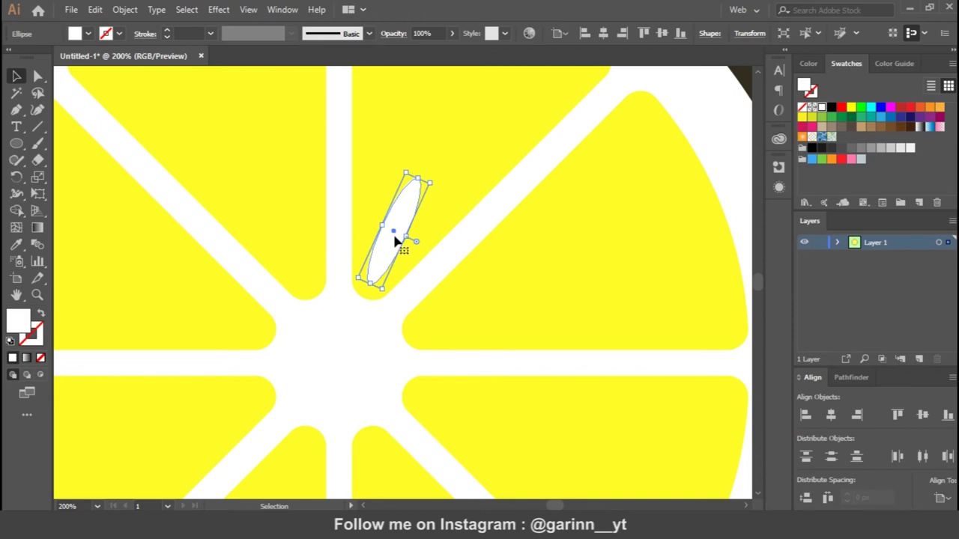
key("ctrl+minus")
key("v")
right_click(403, 287)
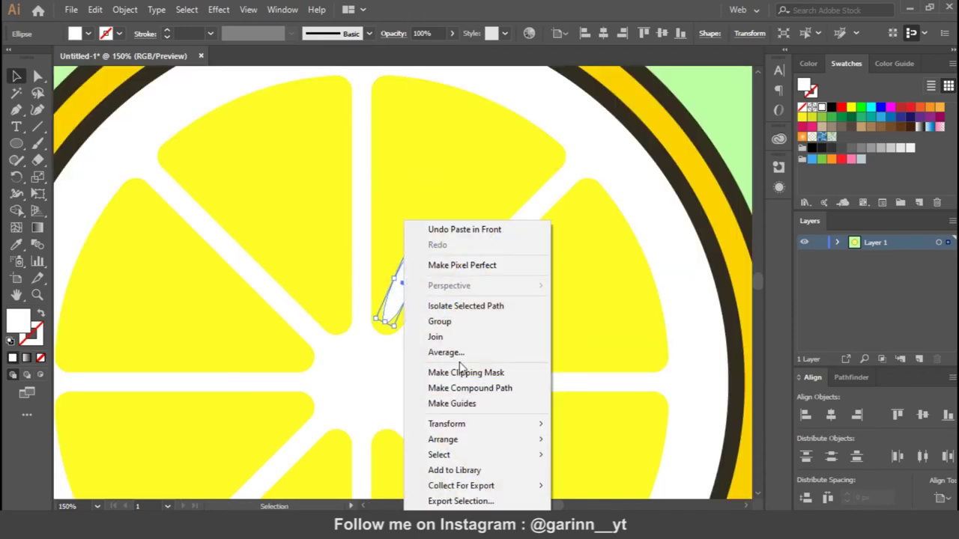
Step: Mirror the seed and place a copy to its left, forming a pair
mouse_move(446, 424)
left_click(620, 352)
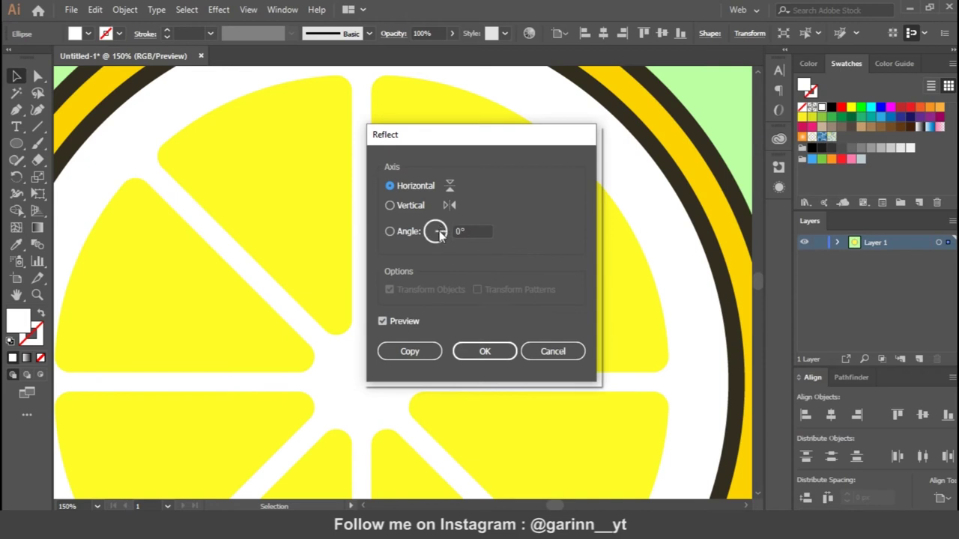
left_click(485, 351)
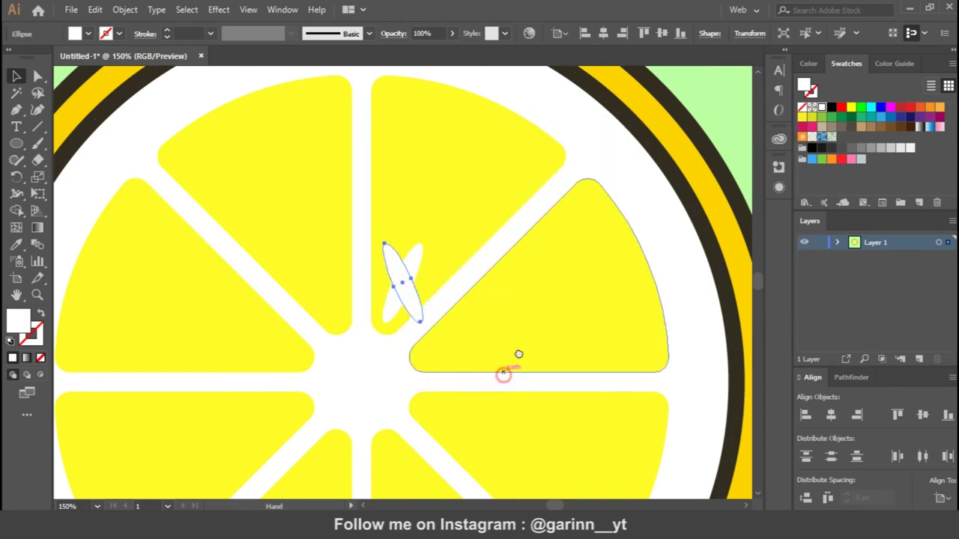
left_click_drag(503, 374, 496, 248)
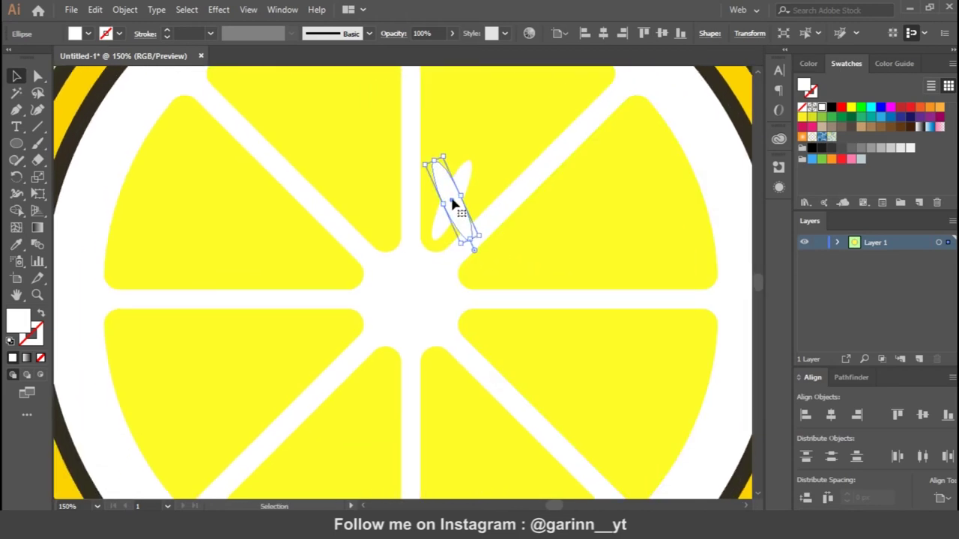
left_click_drag(453, 204, 369, 202)
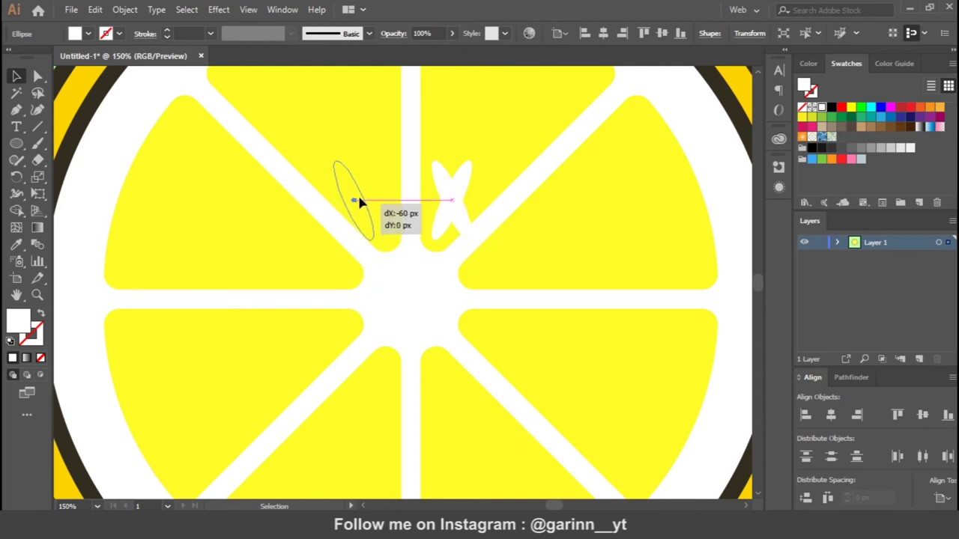
left_click(451, 197, "shift")
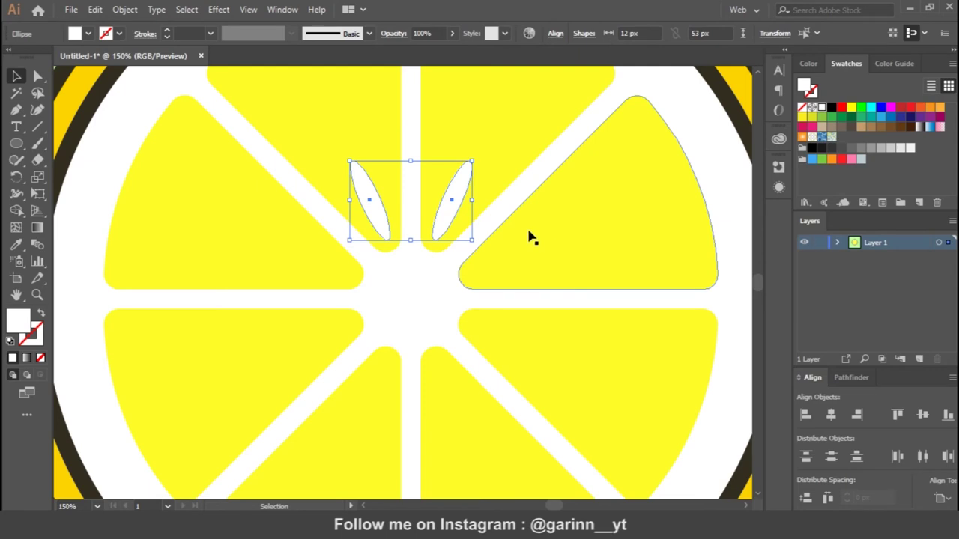
Step: Reflect a copy of the seed pair and move it below the lemon centre
right_click(456, 201)
mouse_move(495, 385)
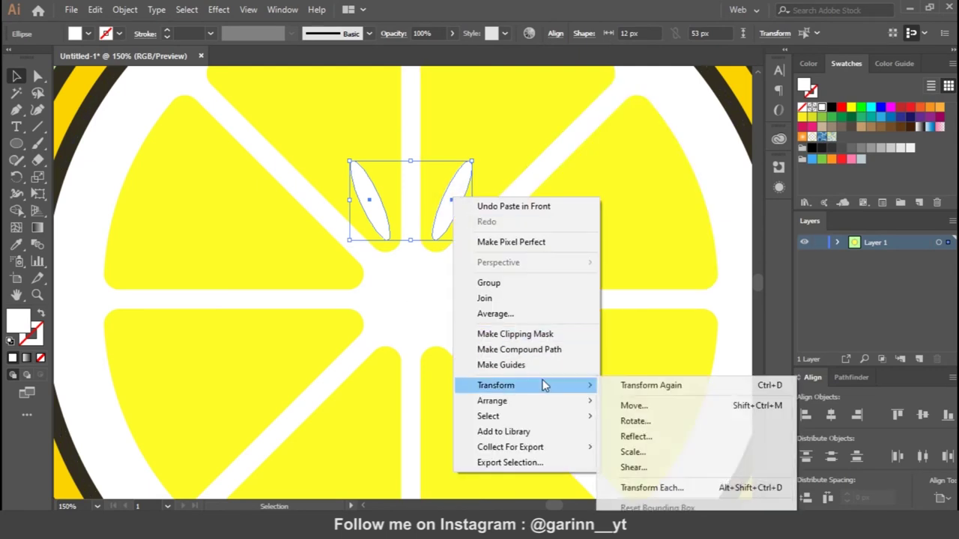
left_click(634, 421)
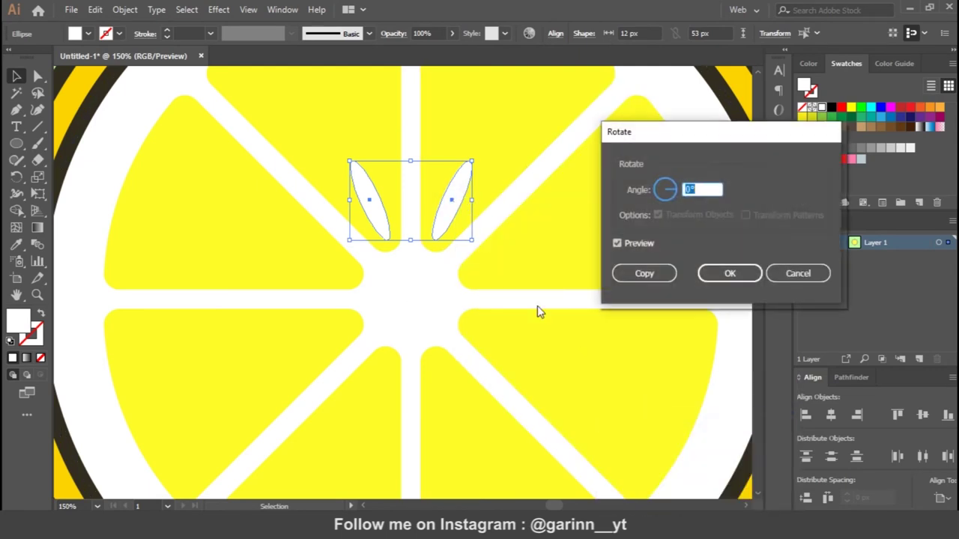
left_click(796, 274)
right_click(449, 207)
mouse_move(492, 394)
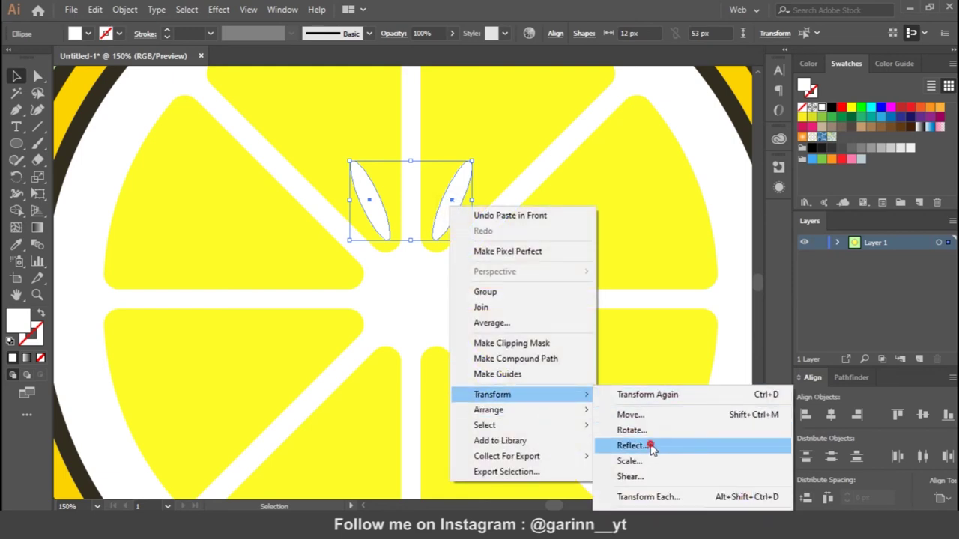
left_click(646, 446)
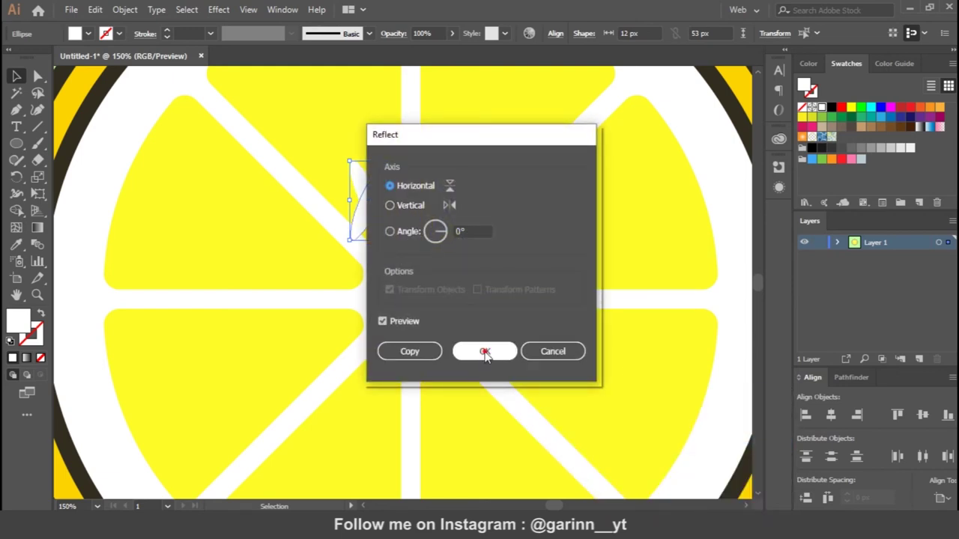
left_click(484, 351)
left_click_drag(453, 203, 454, 397)
Step: Rotate a copy of all four seeds by 315° into the side gaps
left_click(372, 213, "shift")
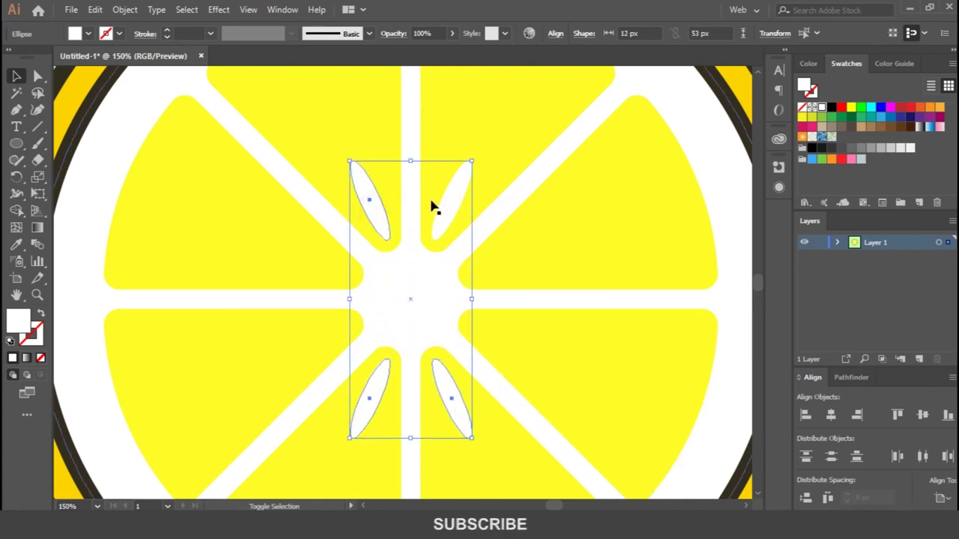
left_click(449, 197, "shift")
key("a")
key("v")
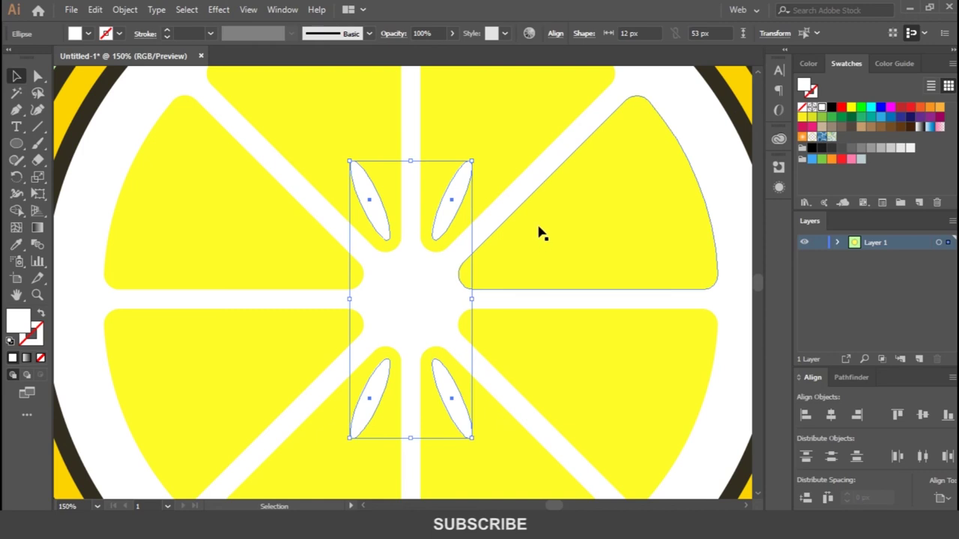
mouse_move(479, 156)
left_mouse_down()
mouse_move(576, 278)
mouse_move(603, 342)
left_mouse_up()
key("ctrl+0")
left_click(569, 328)
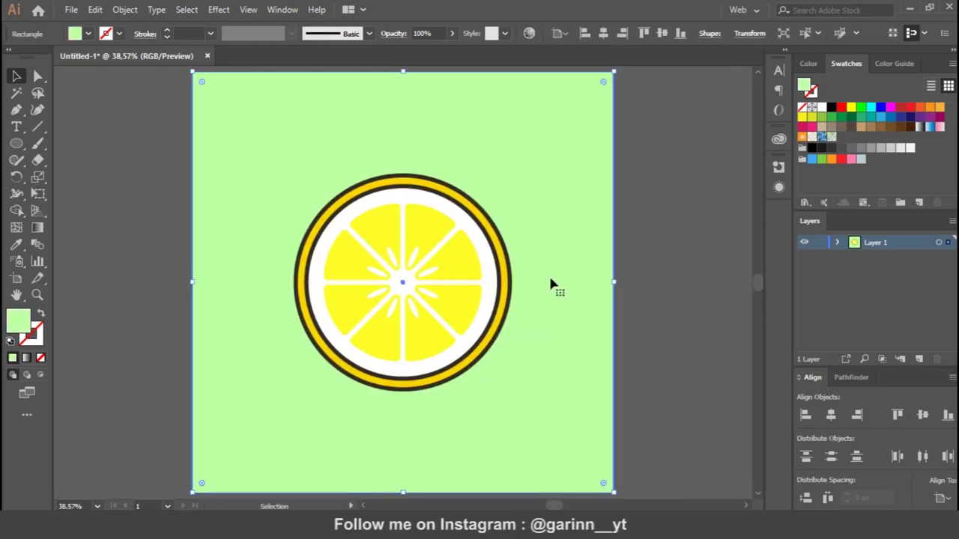
Step: Select all eight segments and apply the white pith's style with the Eyedropper
left_click(674, 313)
key("ctrl+plus")
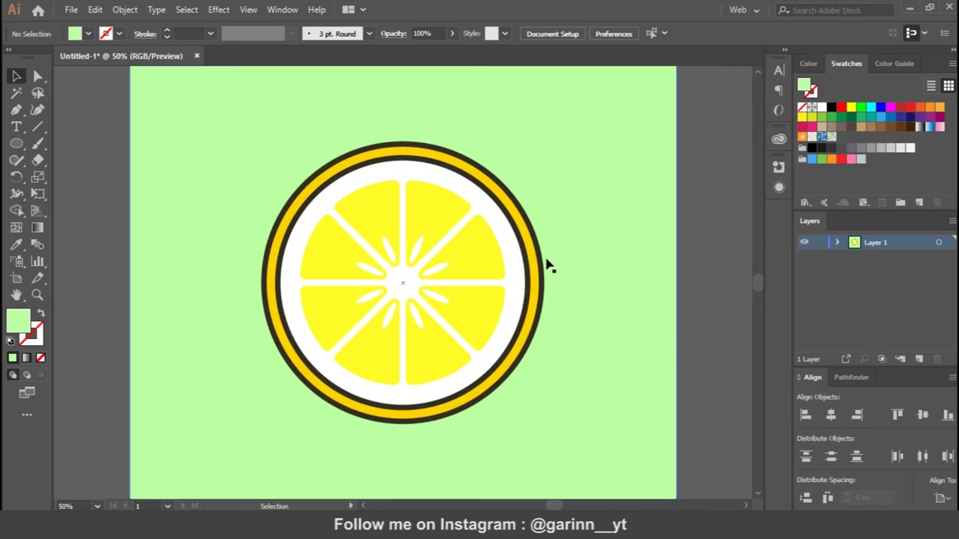
left_click(530, 261)
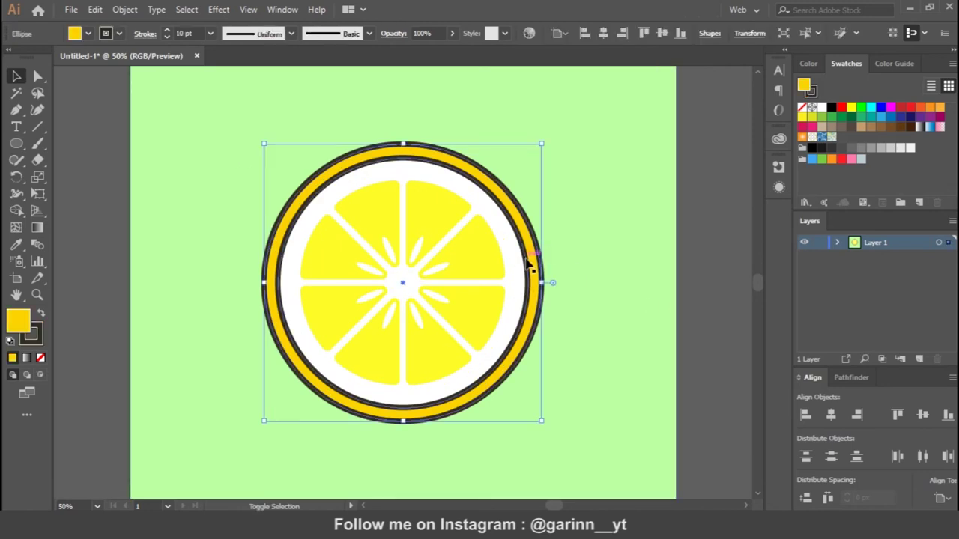
left_click(442, 240)
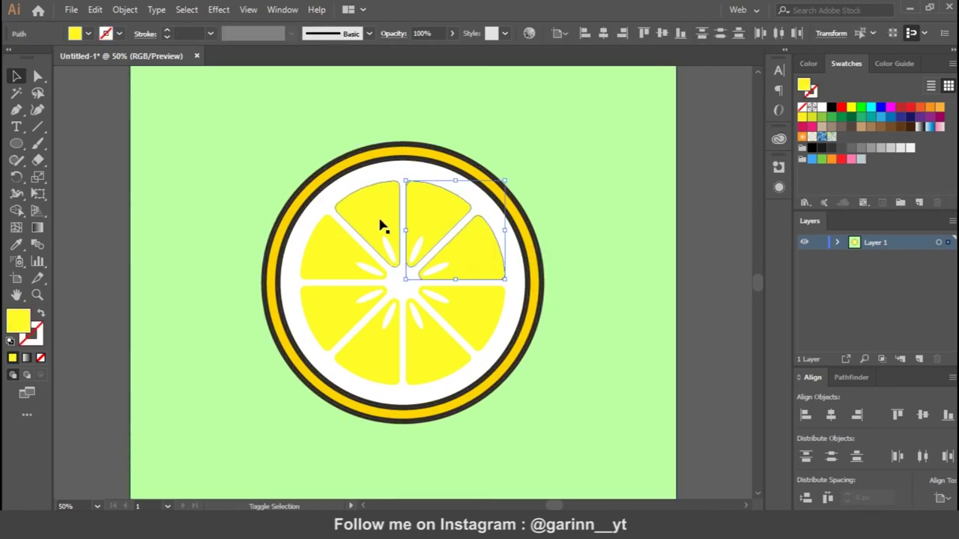
left_click(331, 307, "shift")
left_click(366, 345, "shift")
left_click(432, 354, "shift")
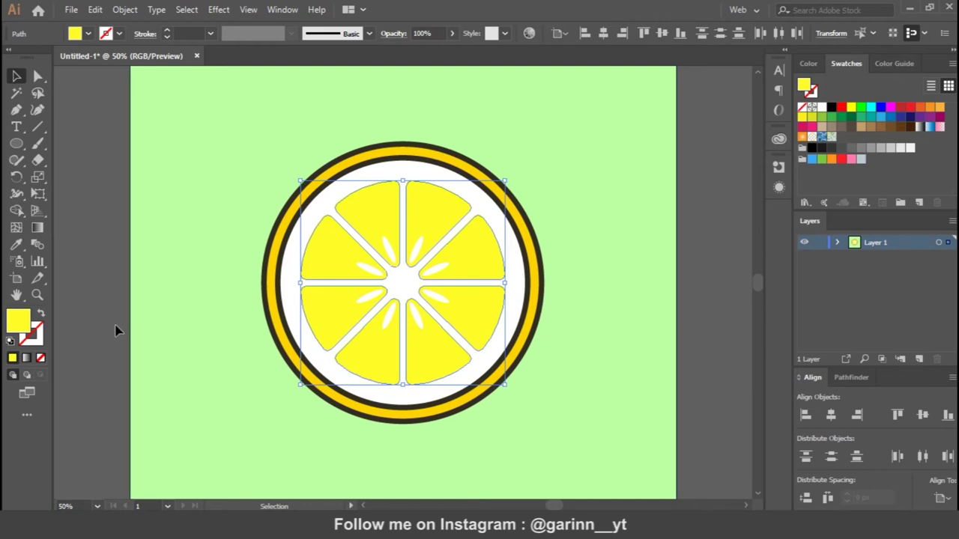
key("i")
left_click(284, 303)
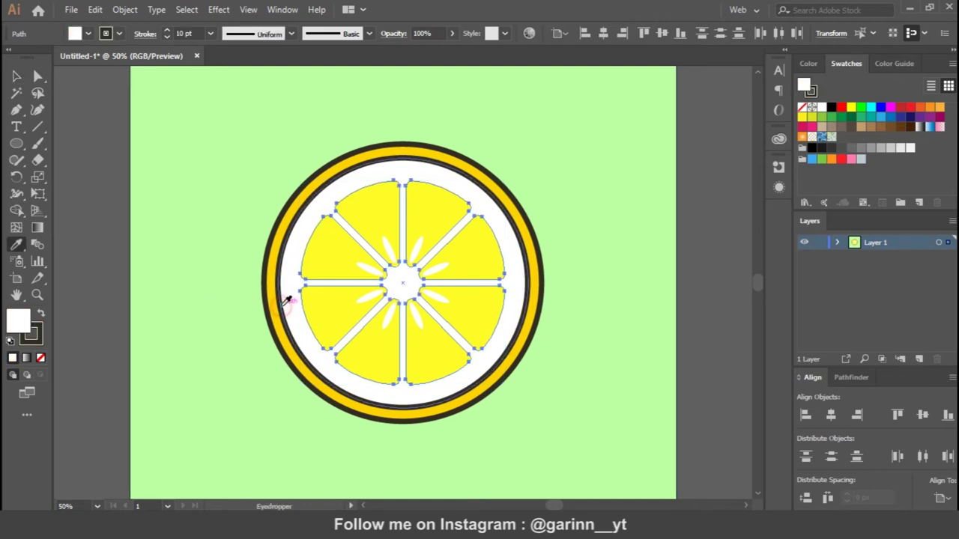
left_click(287, 300)
key("v")
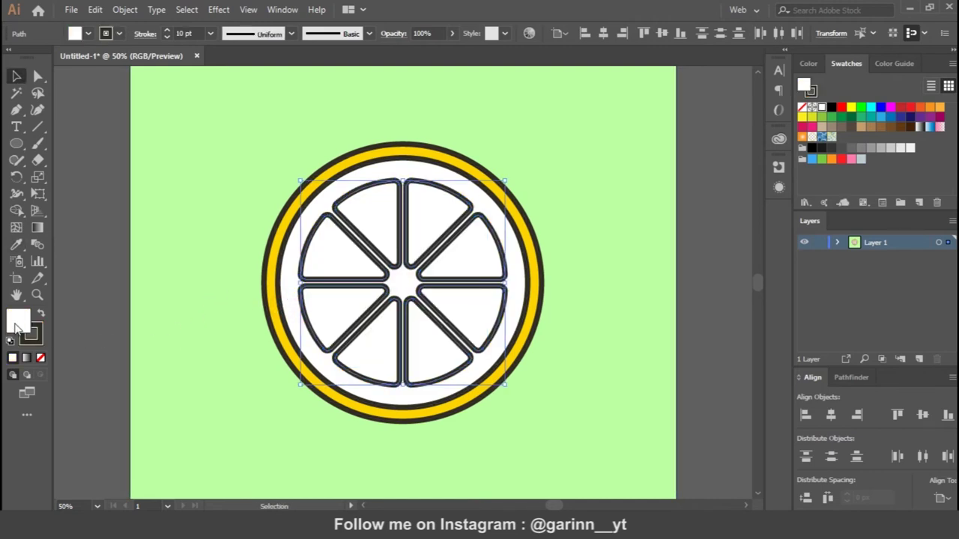
Step: Set the segments' fill to bright yellow #FBFF00 and stroke weight to 5 pt
double_click(15, 325)
left_click(866, 268)
left_click(809, 64)
left_click_drag(829, 173, 826, 175)
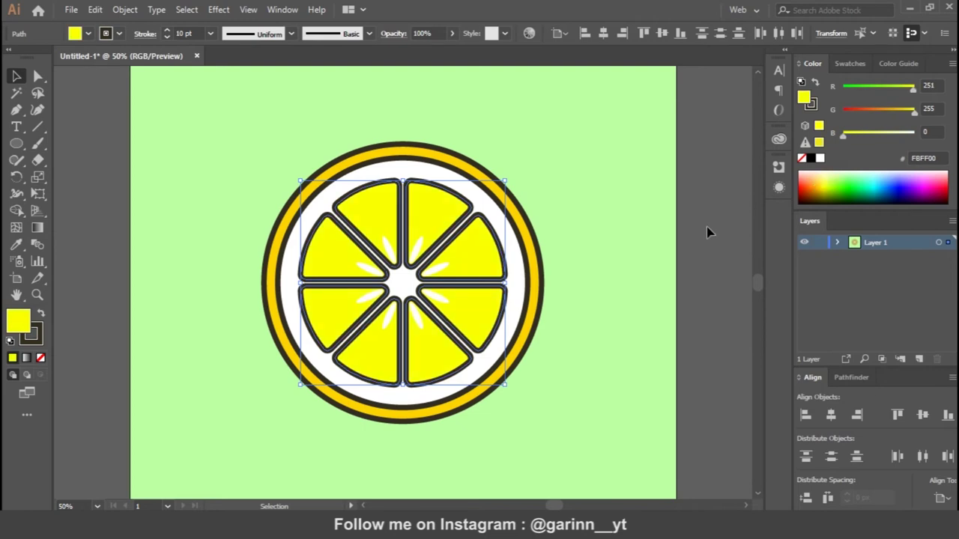
left_click(166, 37)
left_click(166, 37)
left_click(167, 37)
left_click(166, 37)
left_click(166, 37)
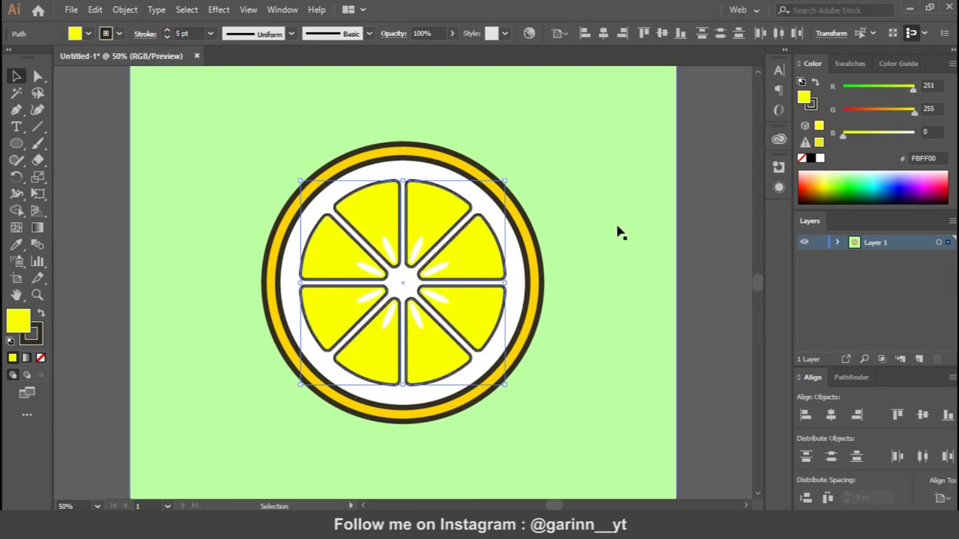
Step: Reduce the white pith circle's outline to 5 pt
left_click(719, 284)
left_click(528, 260)
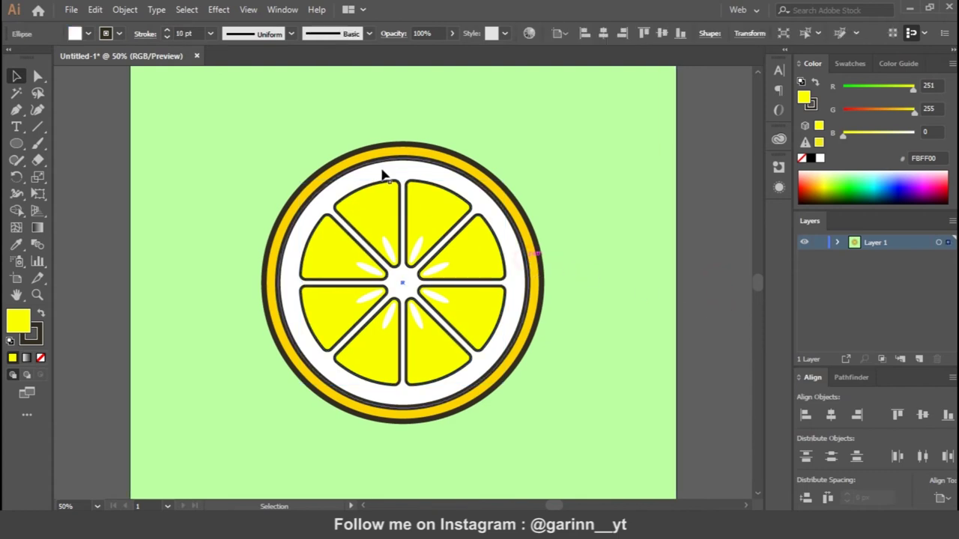
left_click(167, 38)
left_click(167, 38)
left_click(167, 39)
left_click(167, 39)
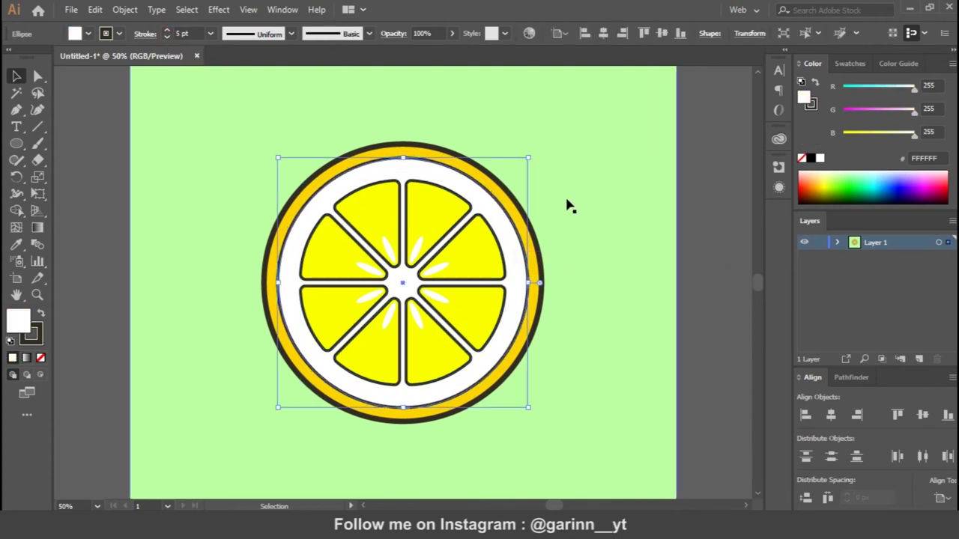
left_click(724, 243)
key("ctrl+minus")
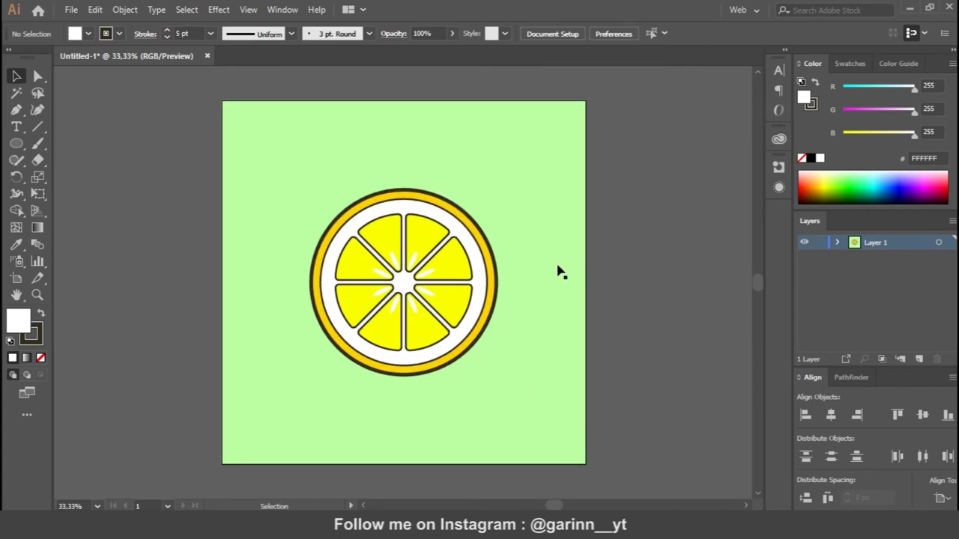
Step: Remove the dark outline from the outer rind circle, leaving a plain #FCD200 rim
left_click(494, 255)
left_click(36, 335)
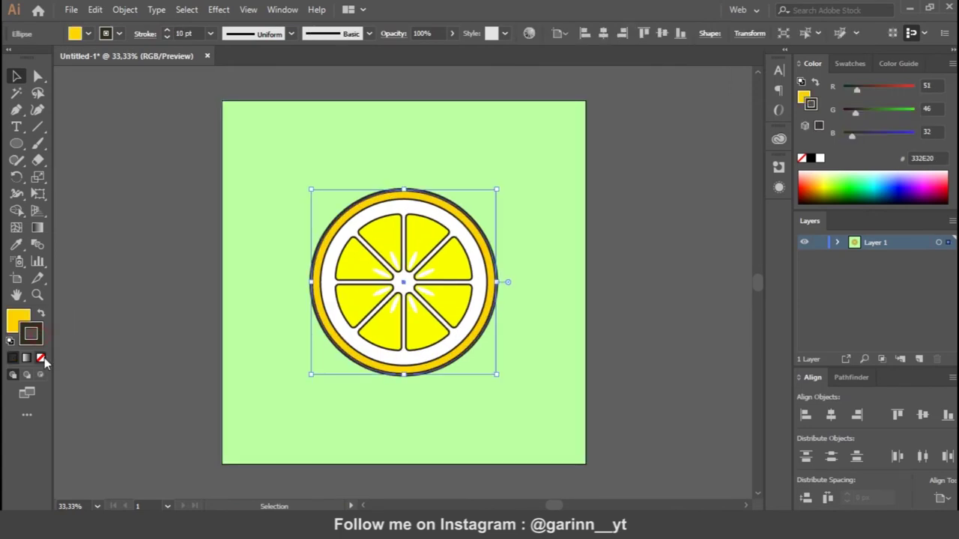
left_click(41, 359)
left_click(490, 349)
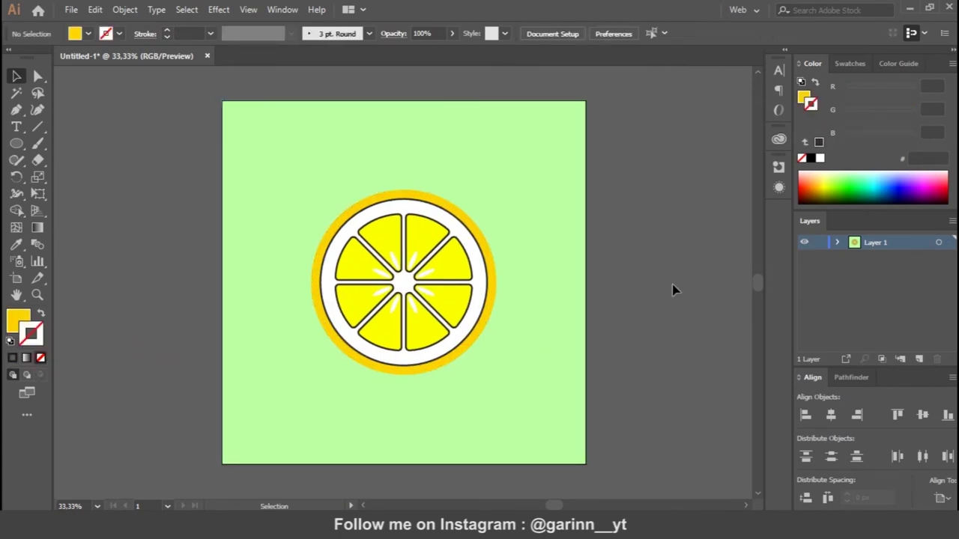
left_click(487, 279)
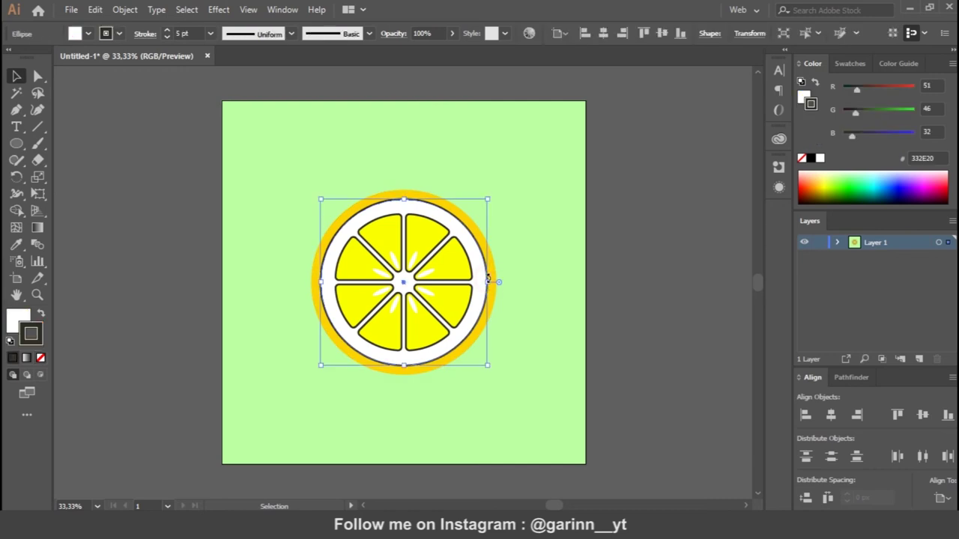
left_click(16, 328)
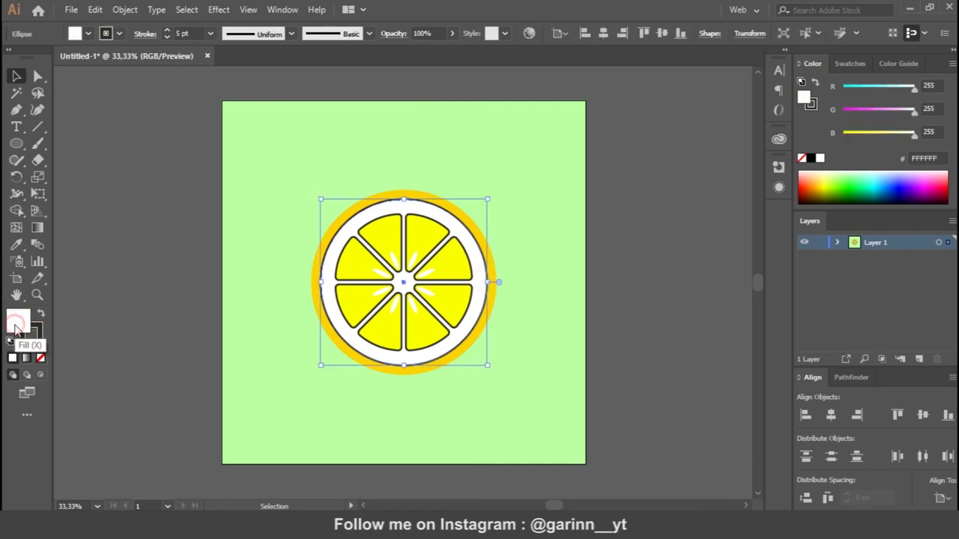
left_click(677, 328)
key("ctrl+plus")
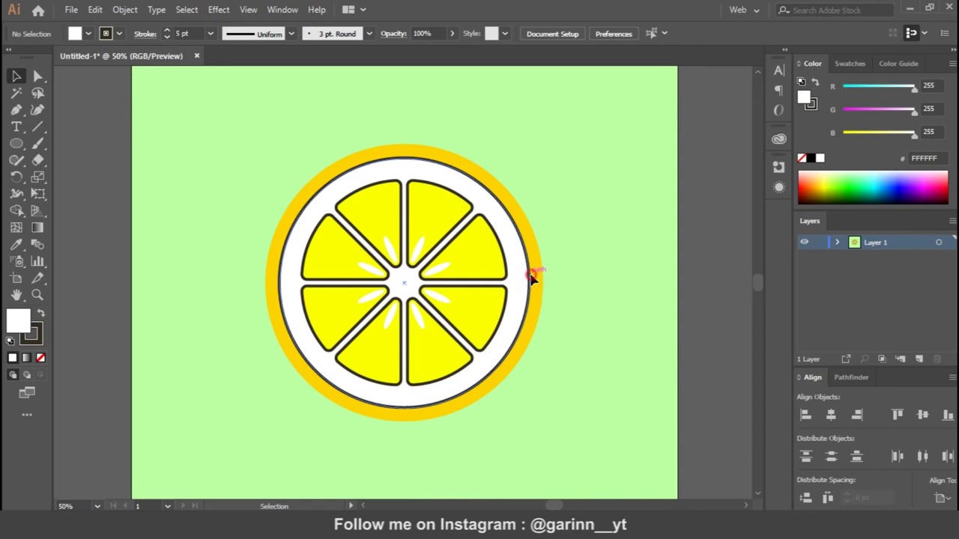
left_click(531, 278)
left_click(539, 271)
Step: Copy a segment's yellow #FBFF00 style onto the outer rind with the Eyedropper
key("i")
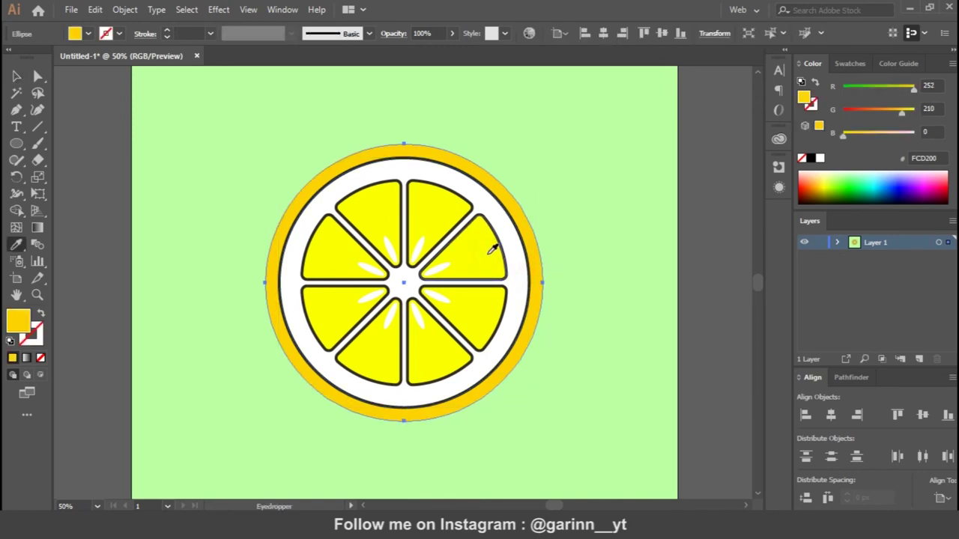
left_click(492, 253)
key("v")
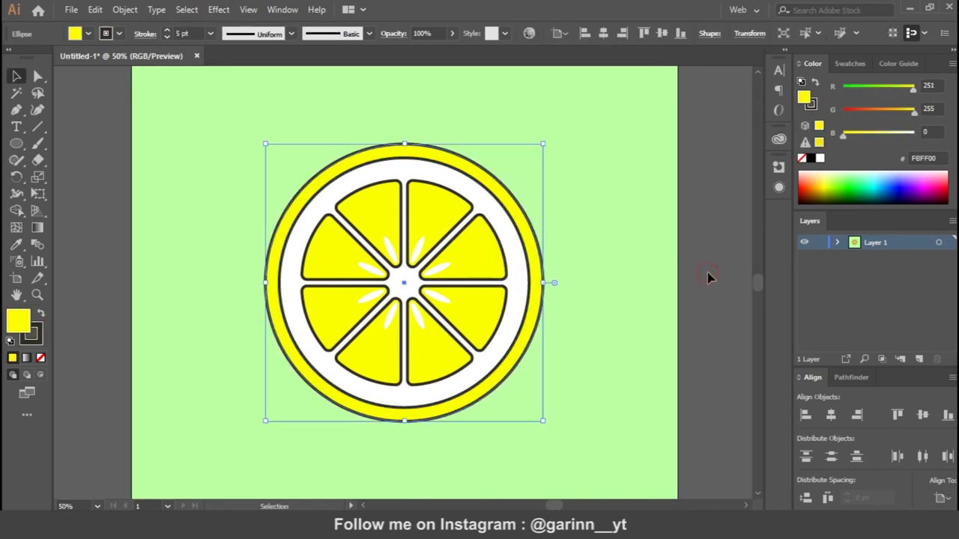
left_click(597, 267)
Step: Set stroke to None on the rind, inner circle and two segments
left_click(538, 257)
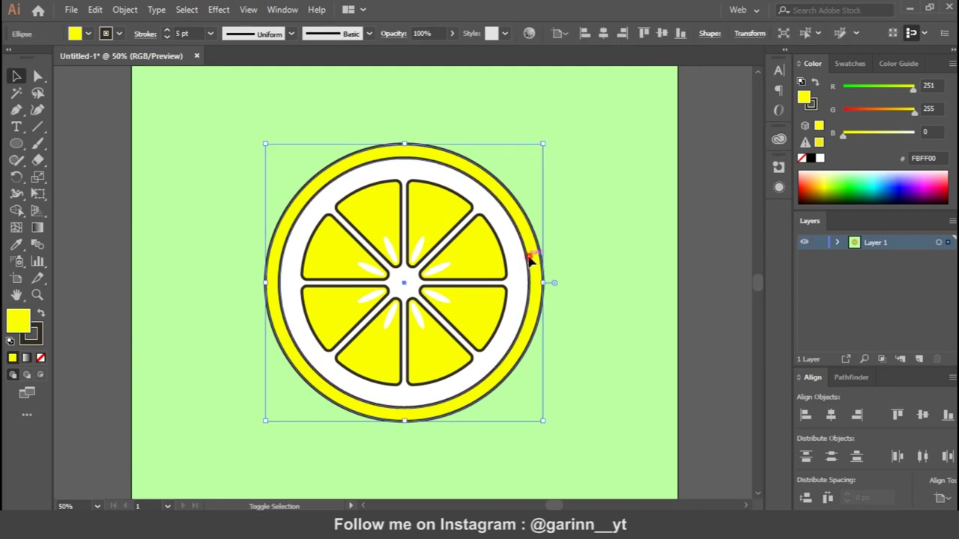
left_click(511, 260, "shift")
left_click(500, 257, "shift")
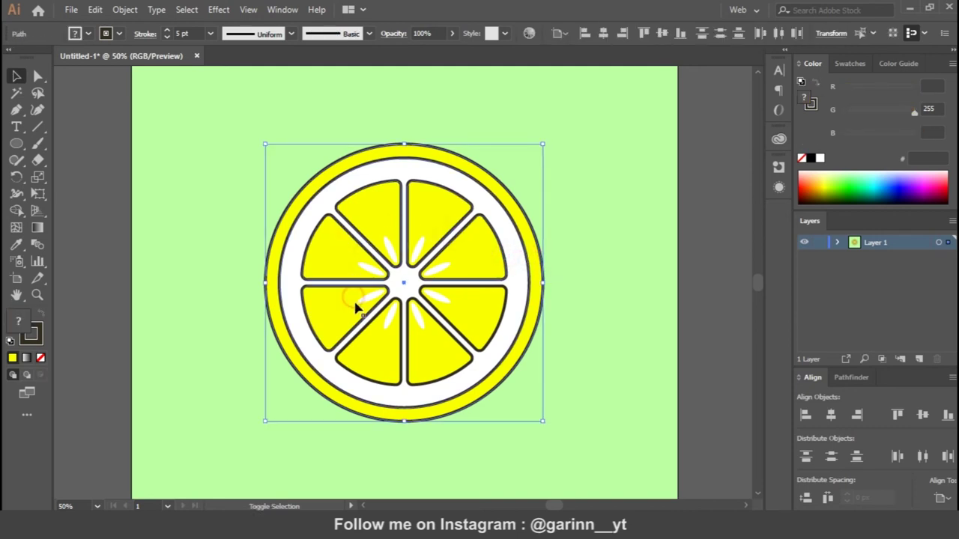
left_click(423, 358, "shift")
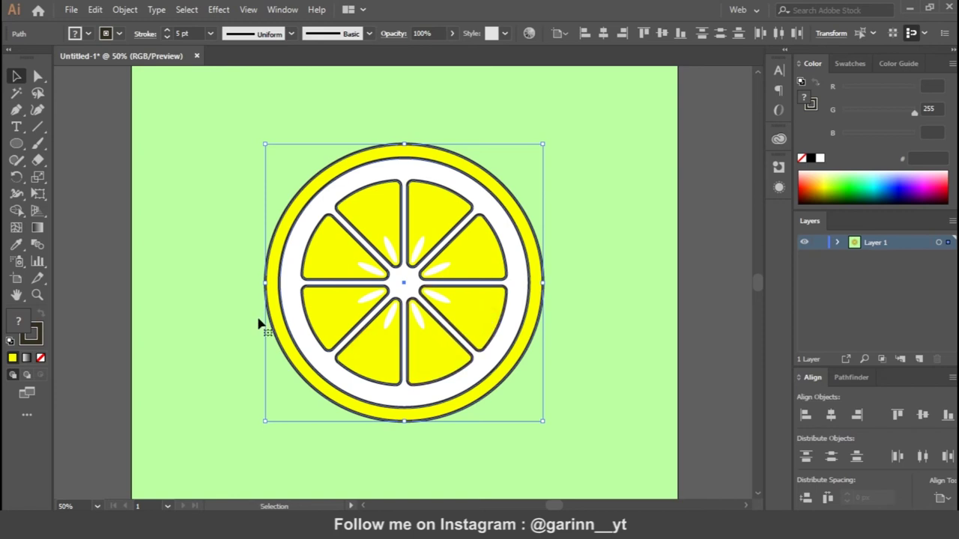
left_click(40, 358)
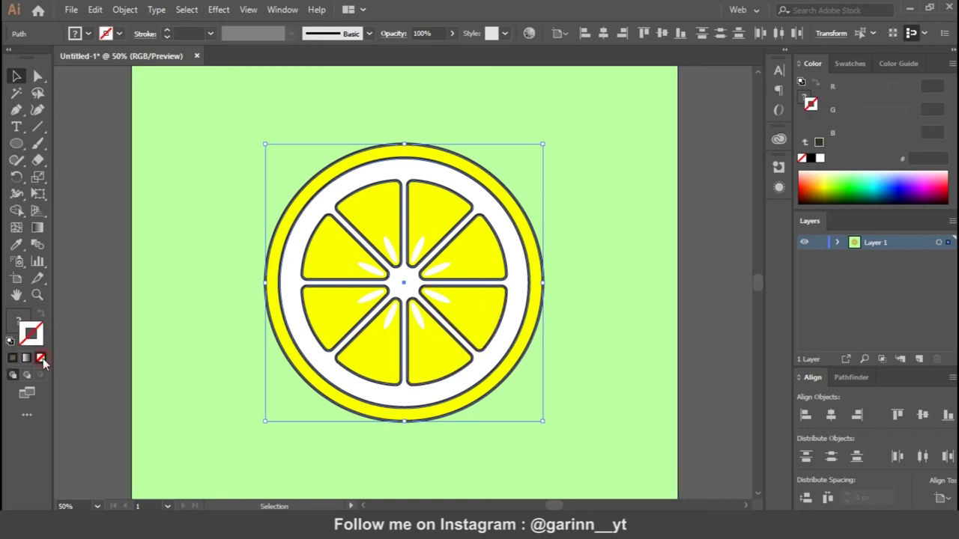
Step: Give all eight lemon segments a coloured outline
left_click(104, 329)
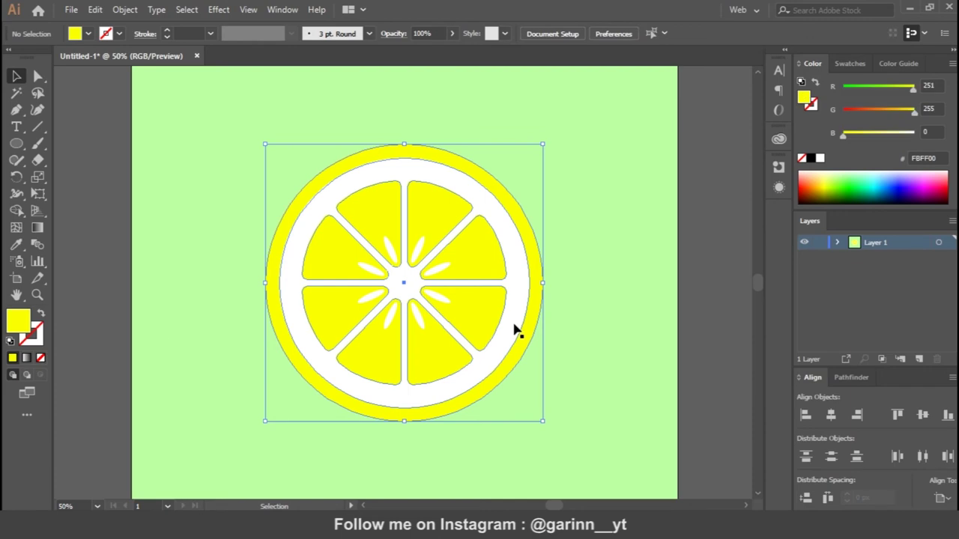
left_click(439, 220)
left_click(368, 224, "shift")
left_click(336, 261, "shift")
left_click(338, 300, "shift")
left_click(369, 344, "shift")
left_click(412, 360, "shift")
left_click(475, 347, "shift")
left_click(487, 267, "shift")
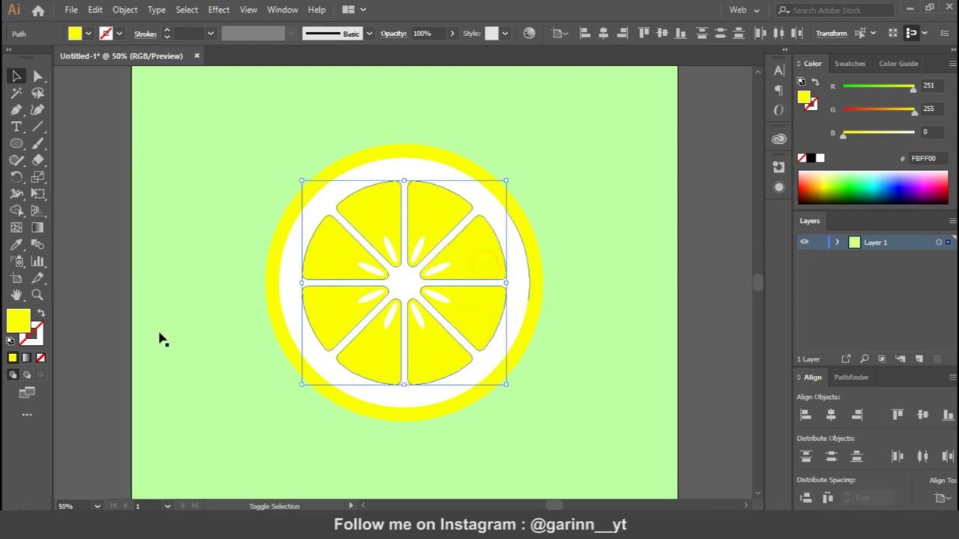
left_click(41, 336)
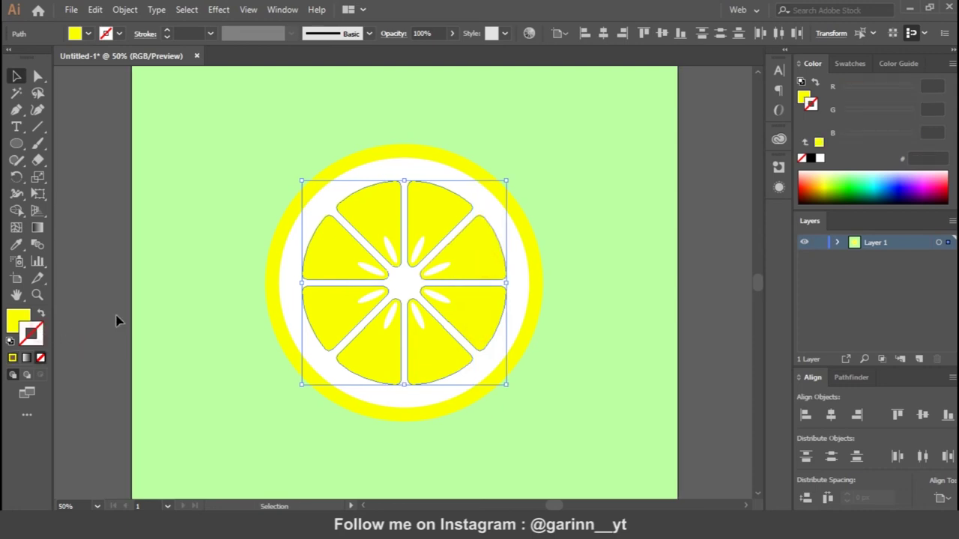
left_click(829, 183)
Step: Set the segment outlines to 5 pt in dark brown #8E4800
left_click(166, 31)
left_click(166, 31)
left_click(167, 30)
left_click(167, 31)
mouse_move(848, 194)
left_mouse_down()
mouse_move(824, 191)
mouse_move(835, 186)
left_mouse_up()
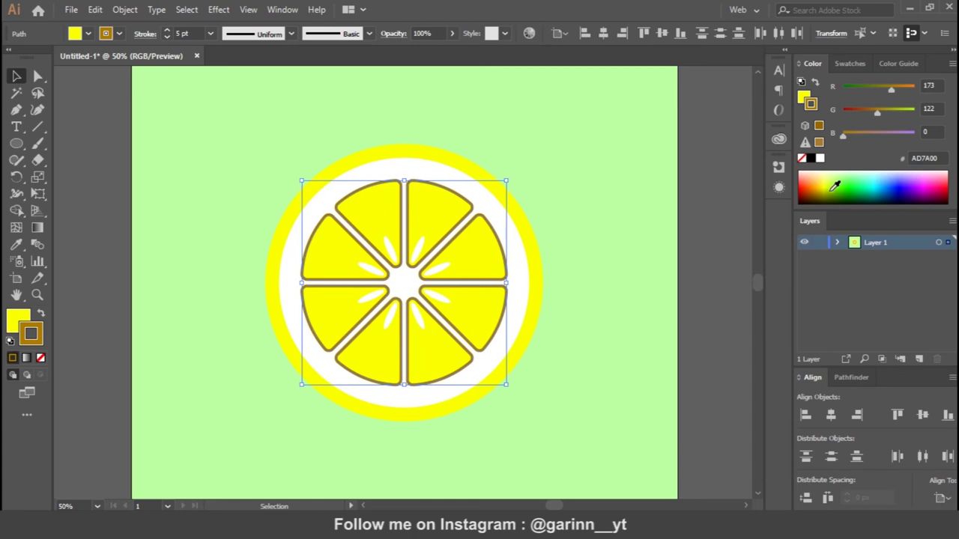
left_click_drag(817, 191, 815, 190)
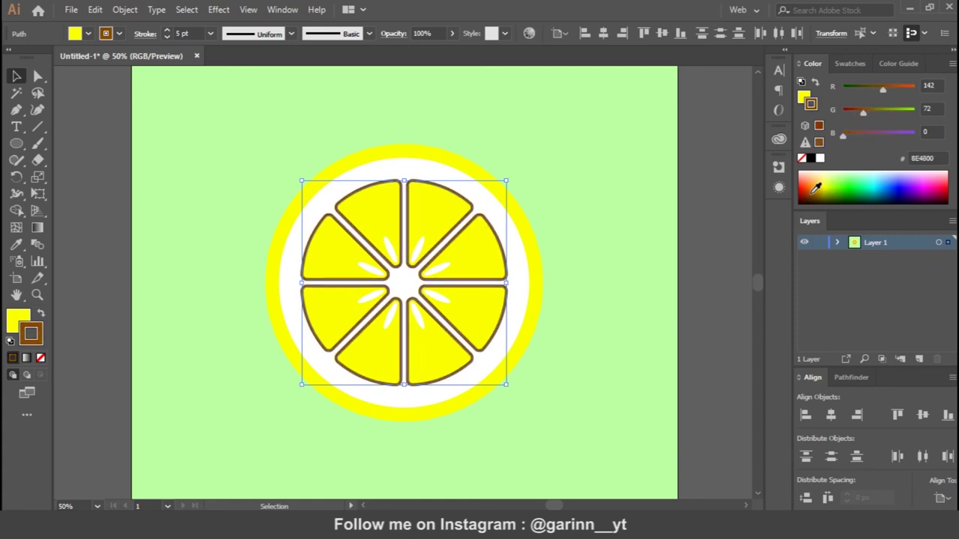
Step: Copy the segments' brown-outlined style onto the inner circle and make its fill white
left_click(526, 271)
key("i")
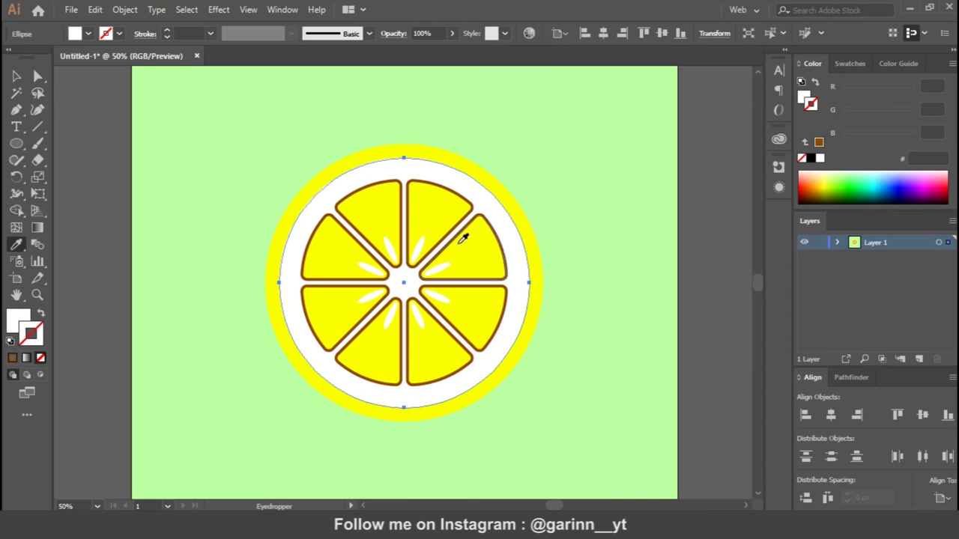
left_click(464, 243)
key("v")
left_click(849, 64)
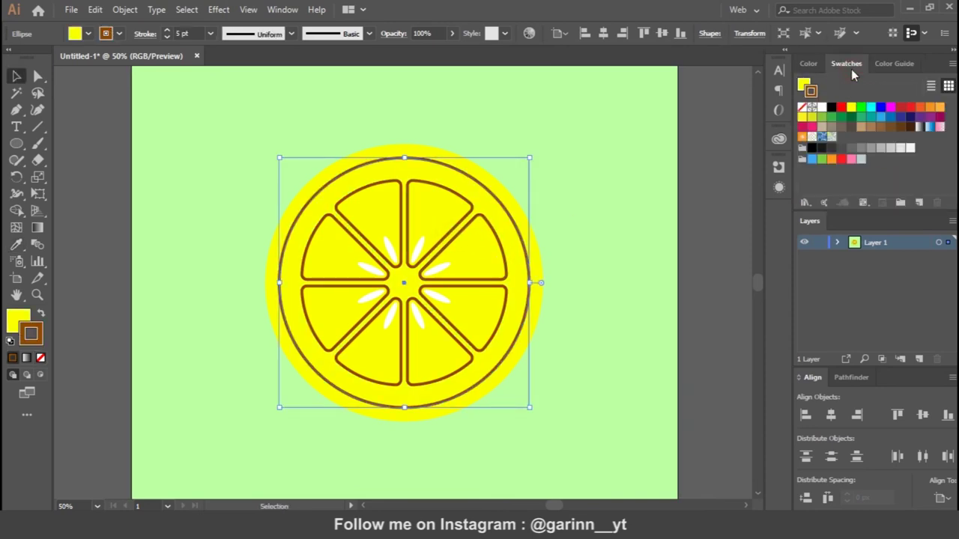
left_click(821, 107)
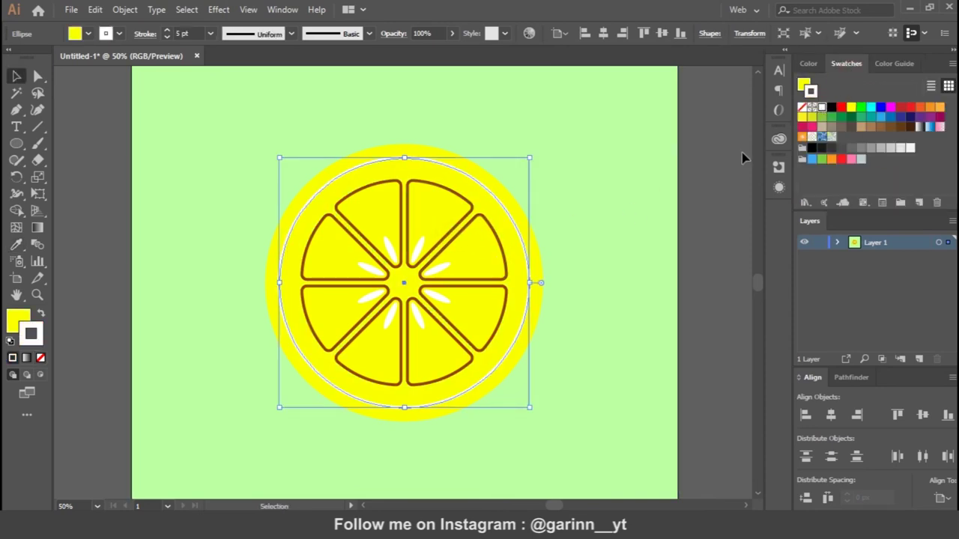
key("ctrl+z")
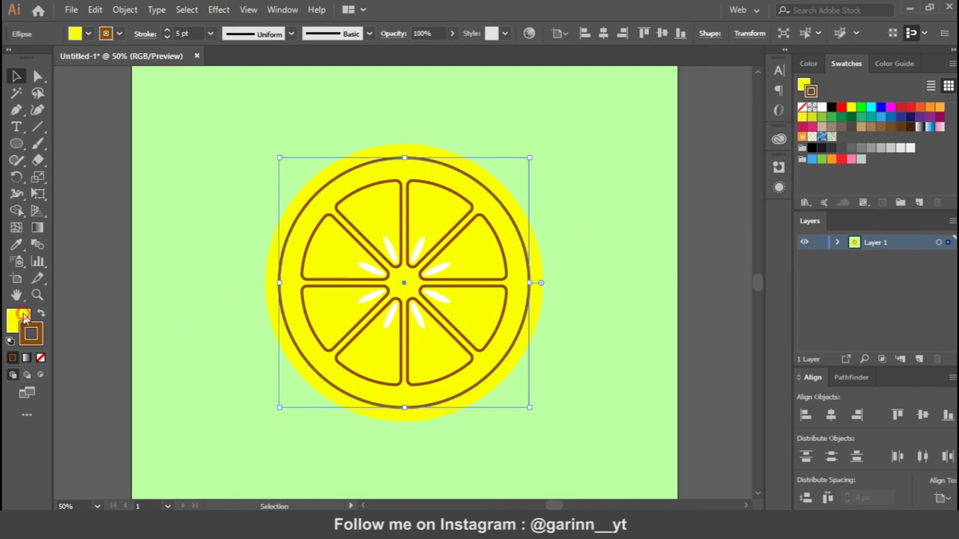
left_click(23, 318)
left_click(848, 65)
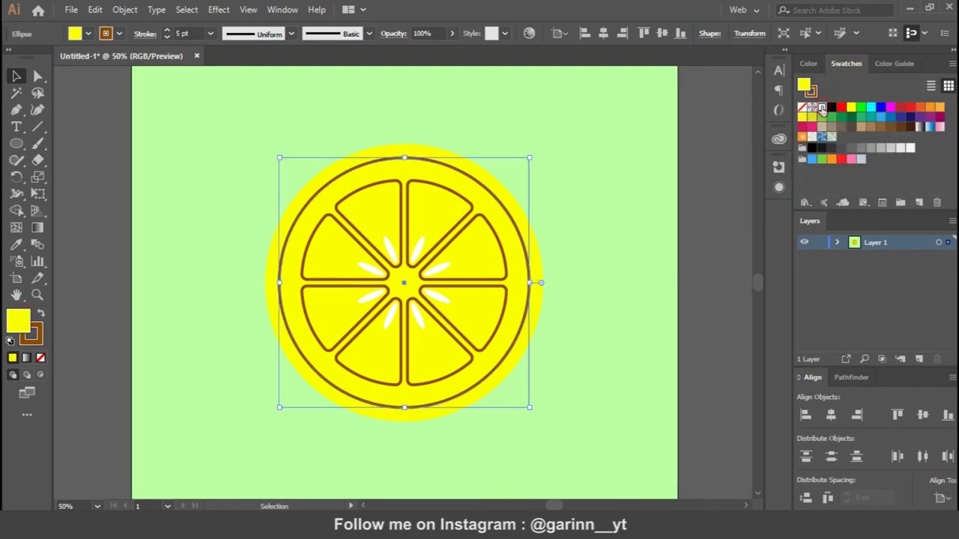
left_click(821, 107)
Step: Copy the brown outline onto the outer rind circle and thicken it to 10 pt
left_click(539, 259)
key("i")
left_click(495, 255)
key("v")
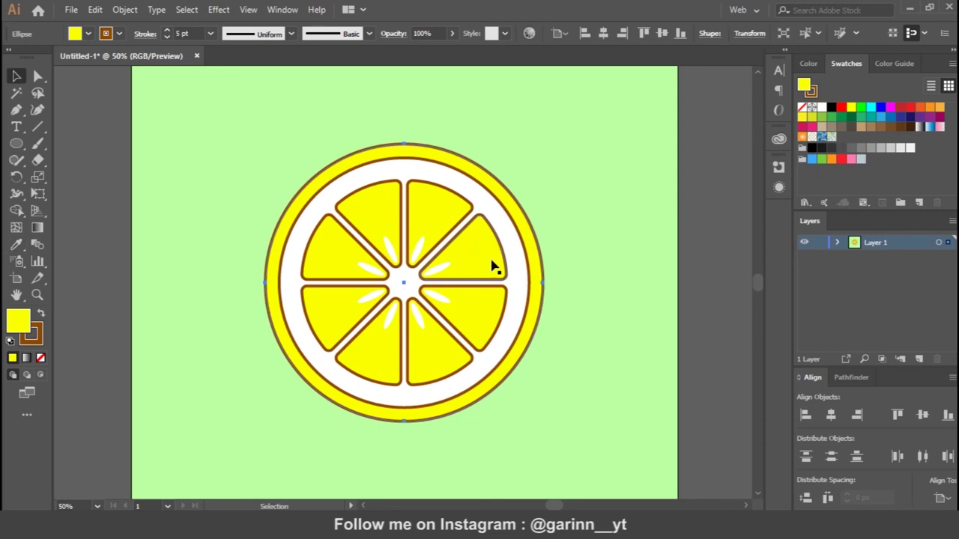
left_click(167, 31)
left_click(167, 31)
left_click(167, 30)
left_click(167, 31)
left_click(167, 31)
left_click(247, 189)
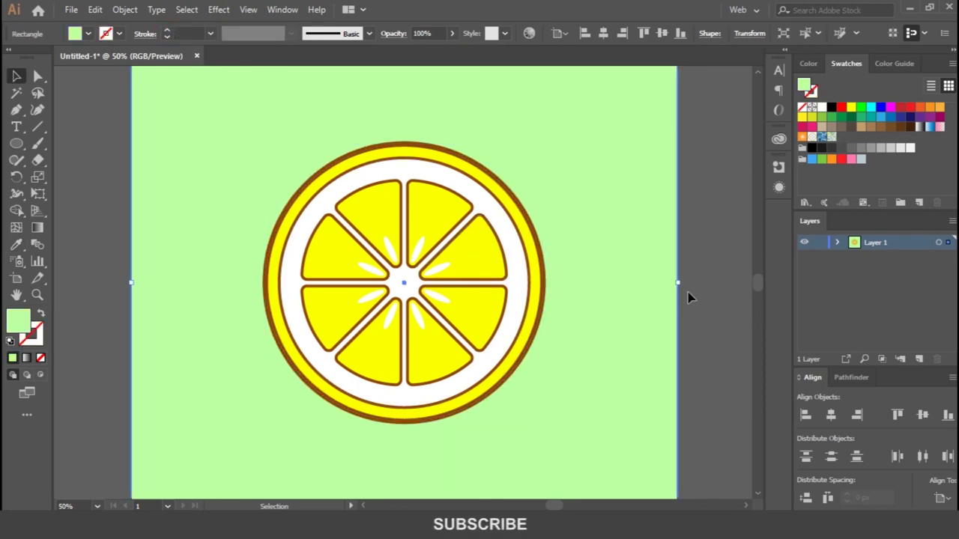
Step: Recolour the background square pale yellow (FFF35B) and draw a covering circle over the lemon
key("ctrl+minus")
key("ctrl+minus")
key("ctrl+plus")
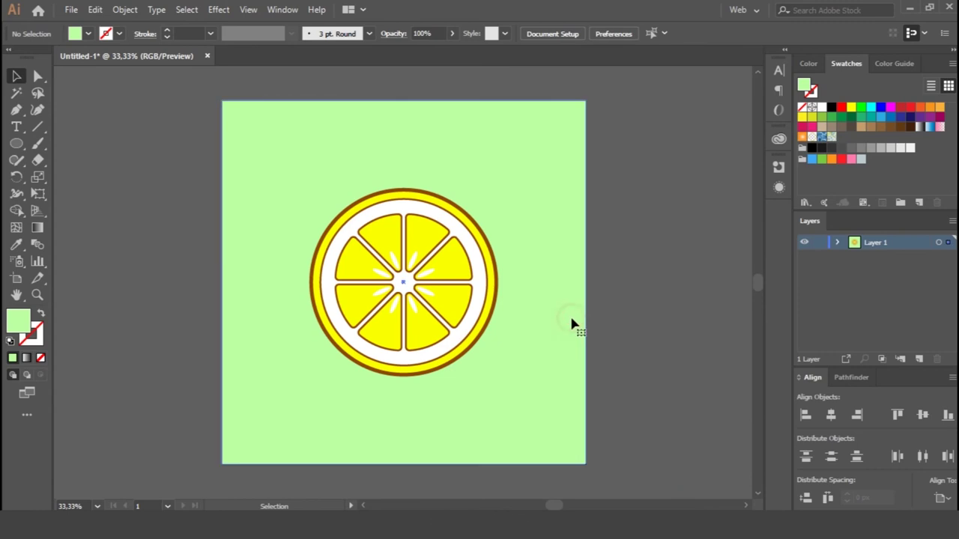
left_click(809, 63)
left_click_drag(845, 177, 822, 178)
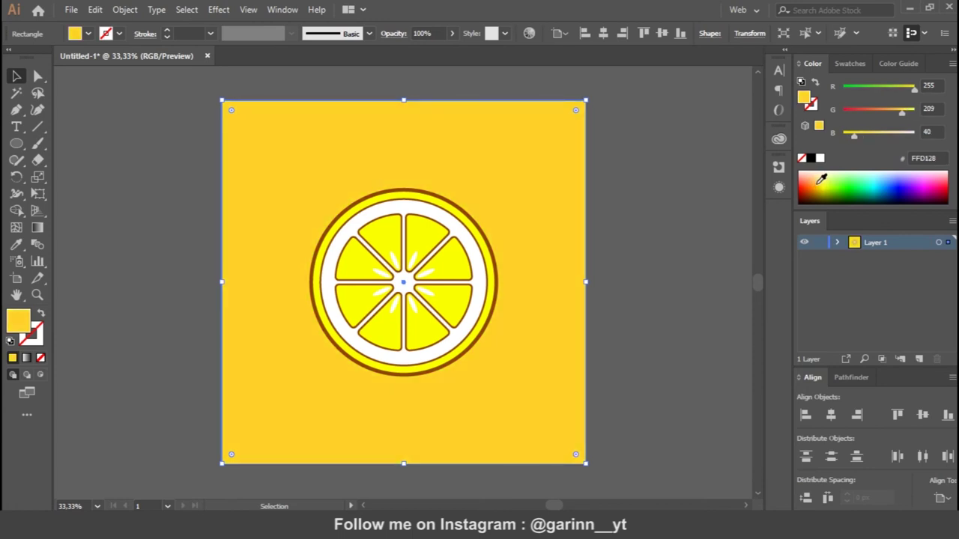
left_click_drag(821, 178, 833, 178)
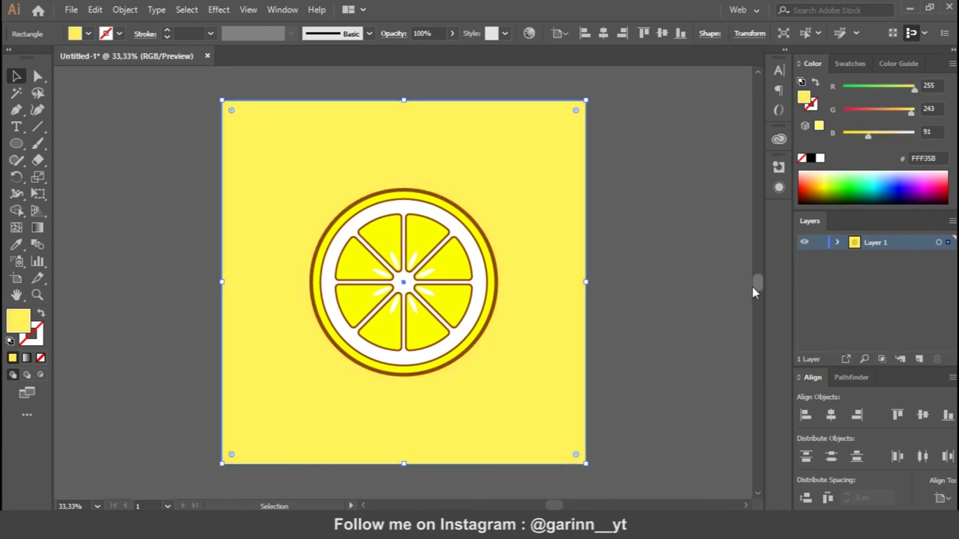
left_click(671, 309)
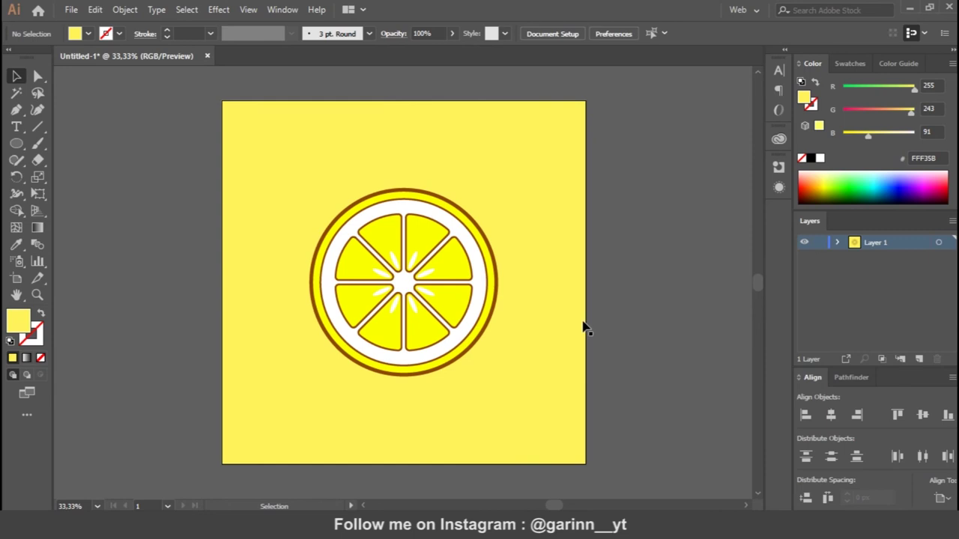
left_click(16, 143)
left_click_drag(306, 170, 405, 340)
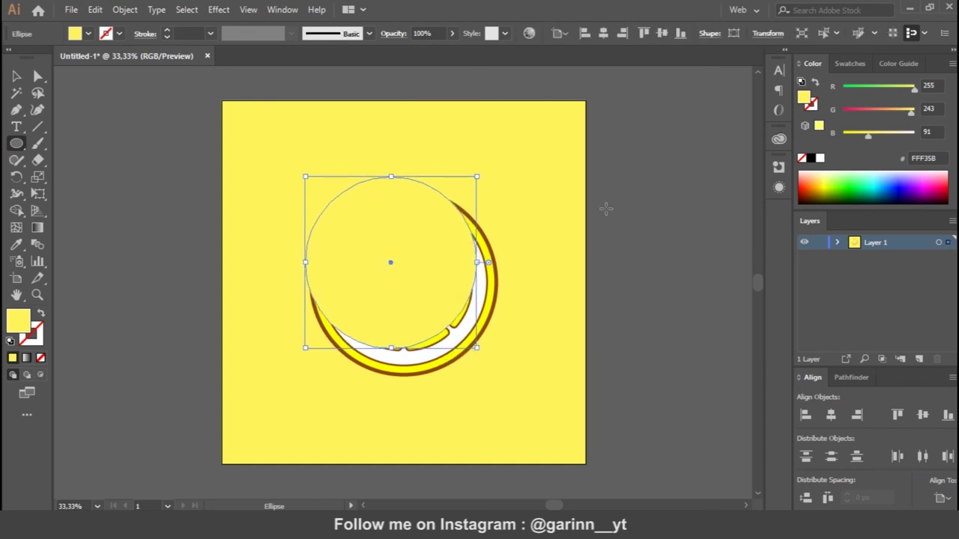
left_click(499, 293)
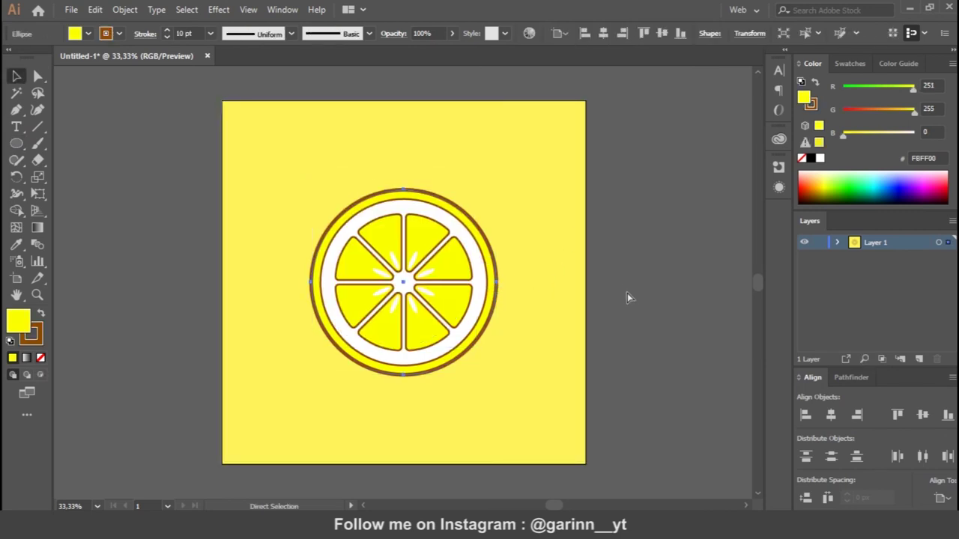
left_click_drag(332, 225, 322, 200)
right_click(326, 206)
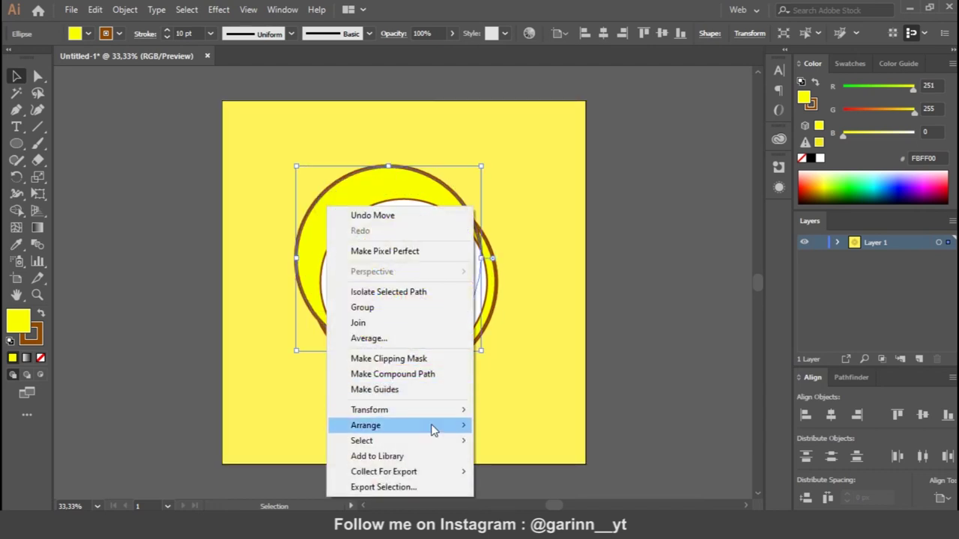
mouse_move(390, 426)
left_click(531, 425)
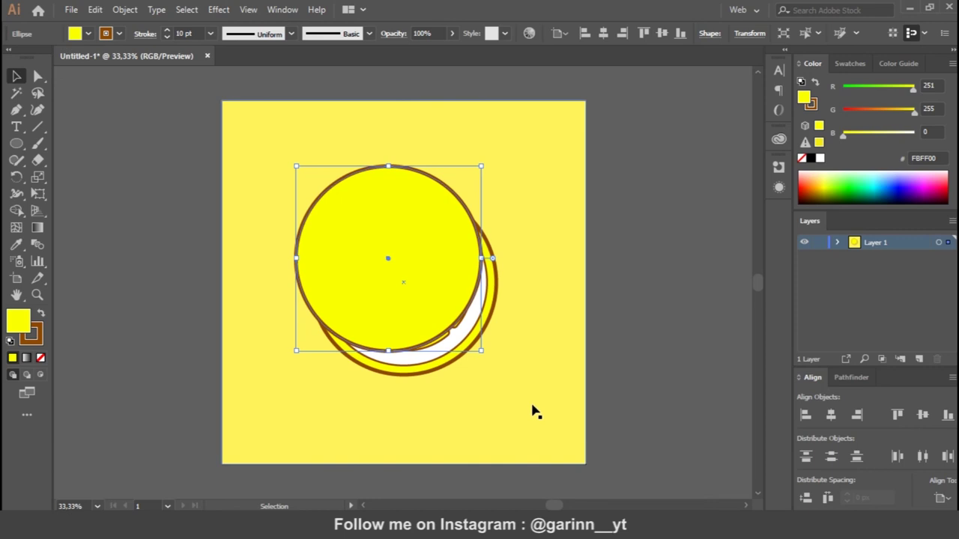
key("shift+Down")
key("shift+Right")
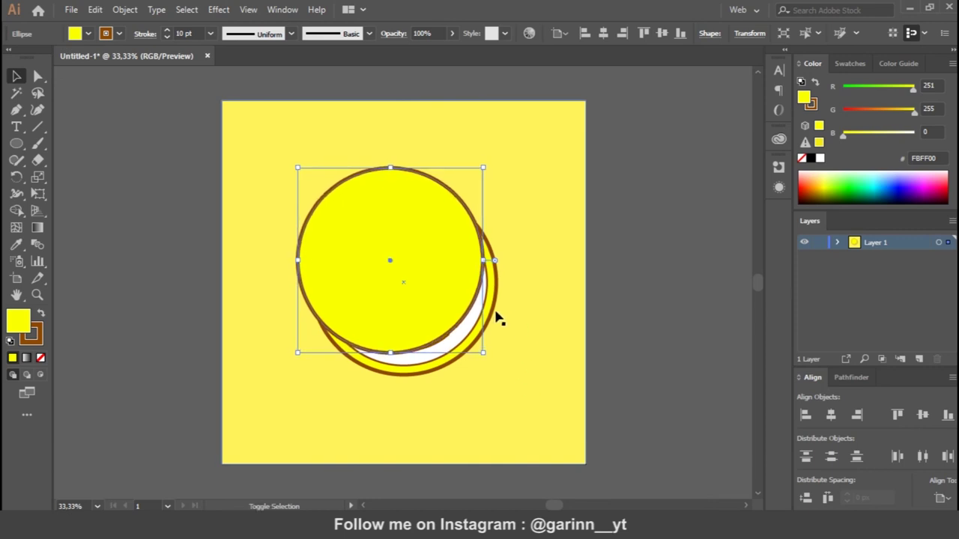
left_click(492, 316, "shift")
key("shift+m")
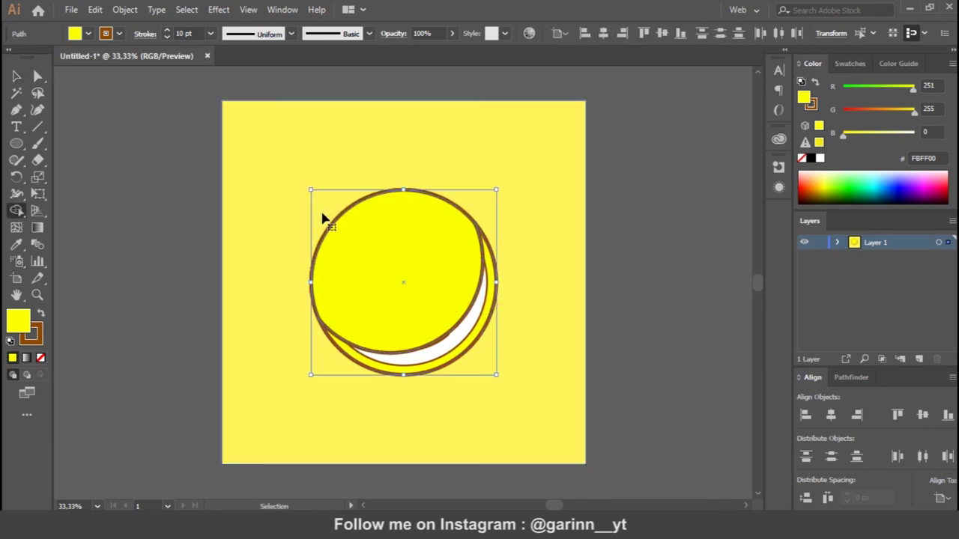
key("v")
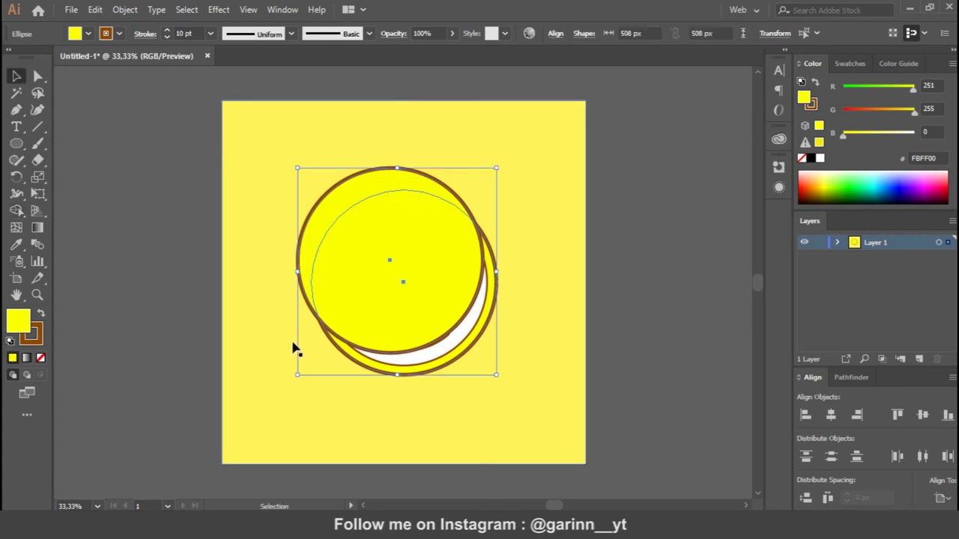
left_click(297, 306)
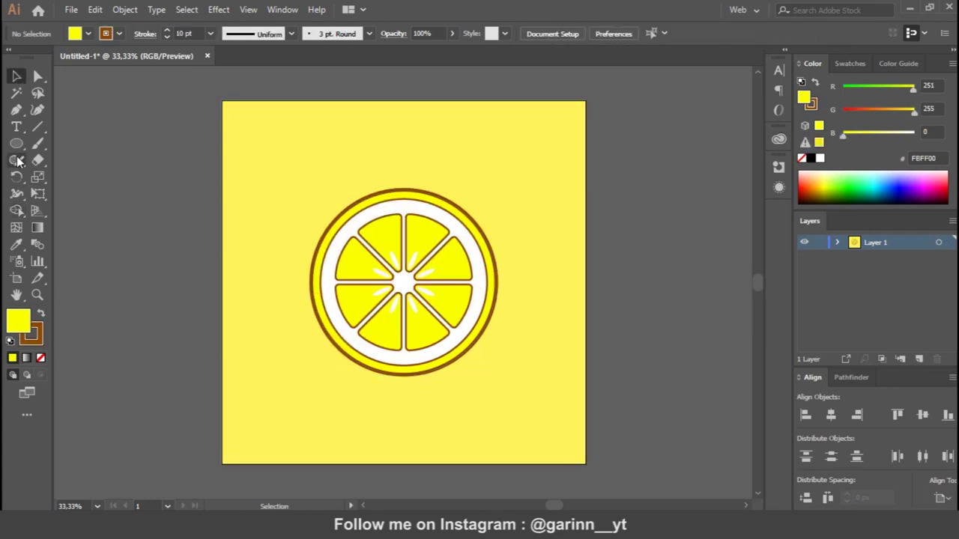
Step: Draw a diagonal line across the lemon and bend it into a curve
left_click(312, 346)
left_click(470, 190)
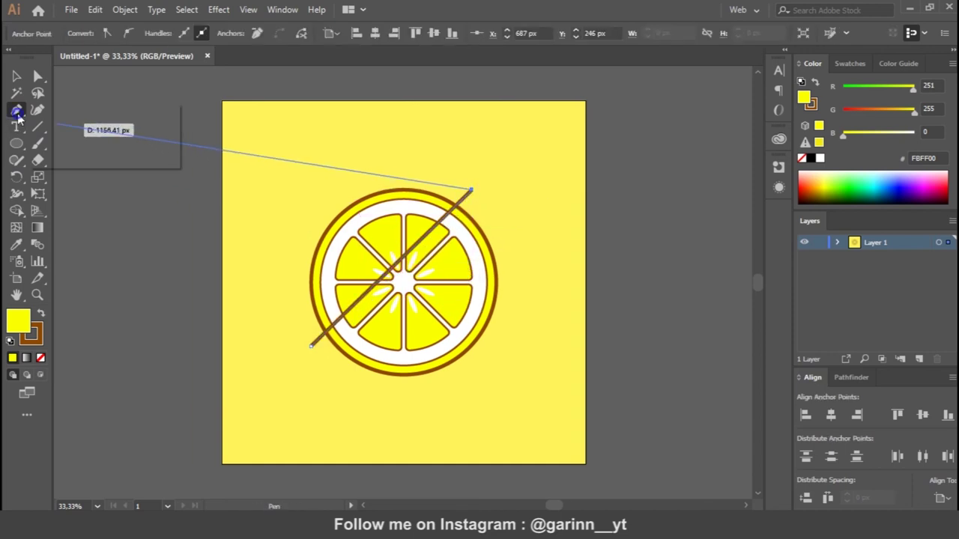
key("shift+c")
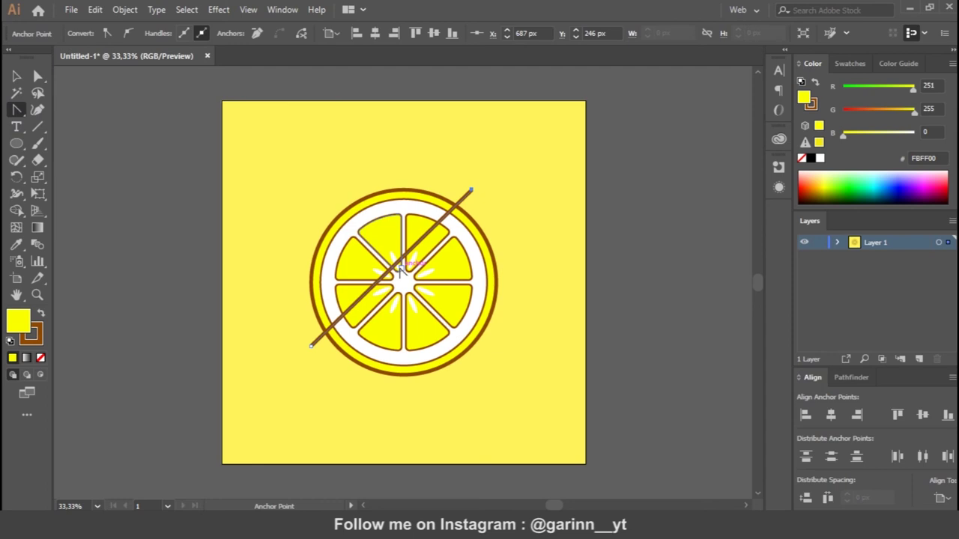
key("ctrl+plus")
key("ctrl+plus")
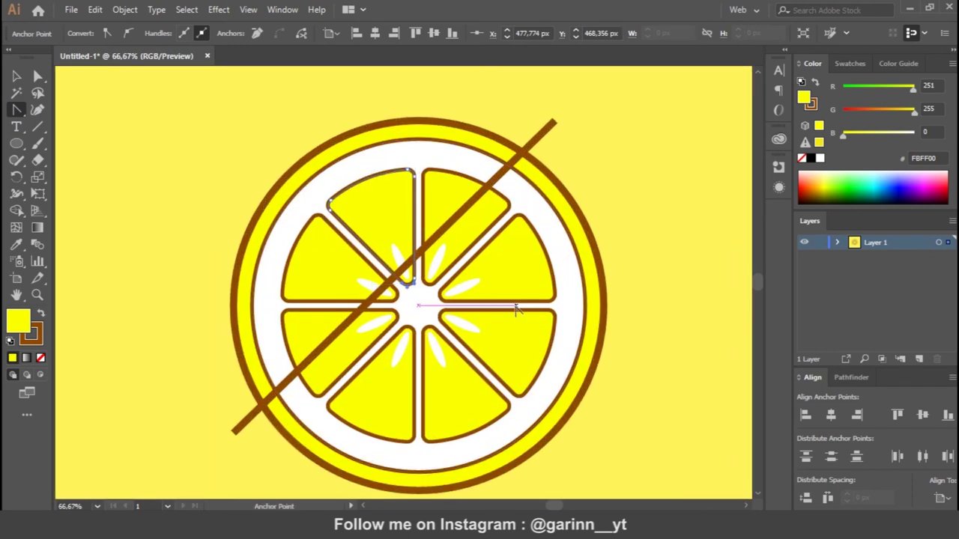
left_click(399, 277)
left_click_drag(399, 277, 526, 400)
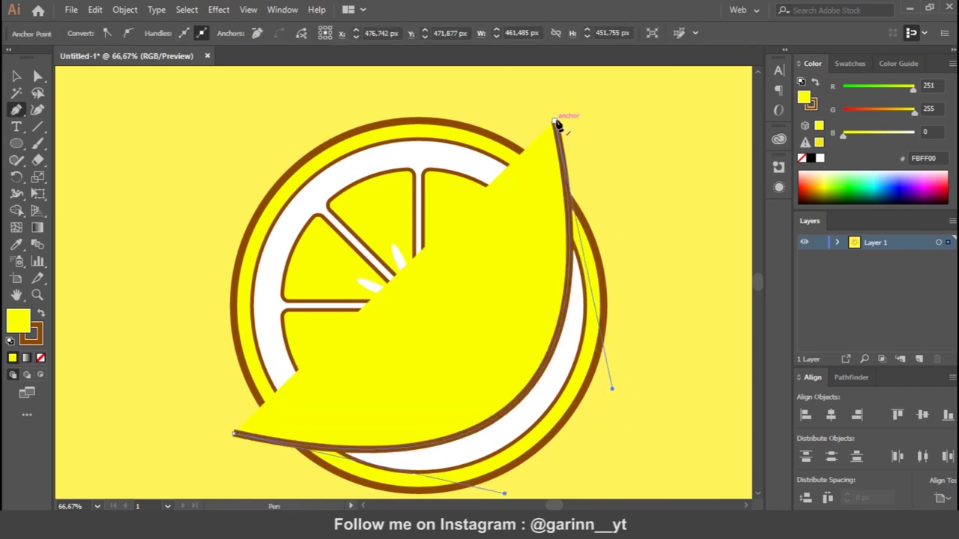
Step: Extend the curved path around the lemon's lower-right side into a closed shape
left_click(554, 121)
left_click(680, 259)
left_click(704, 367)
left_click_drag(704, 375, 678, 252)
left_click(589, 392)
left_click(316, 434)
left_click(207, 313)
Step: Delete the outer region with Shape Builder, leaving a crescent along the lower-right rind
key("ctrl+a")
key("shift+m")
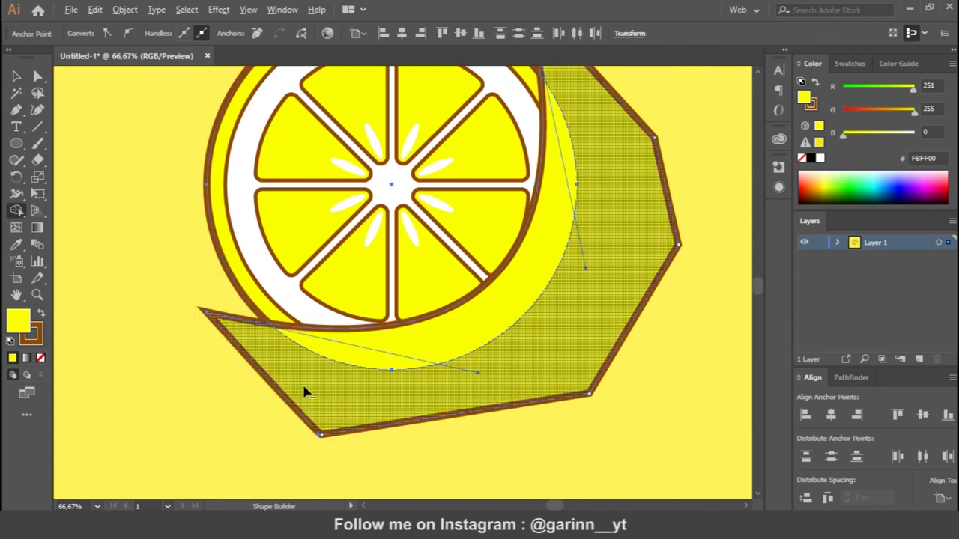
left_click(306, 392, "alt")
key("v")
left_click(578, 355)
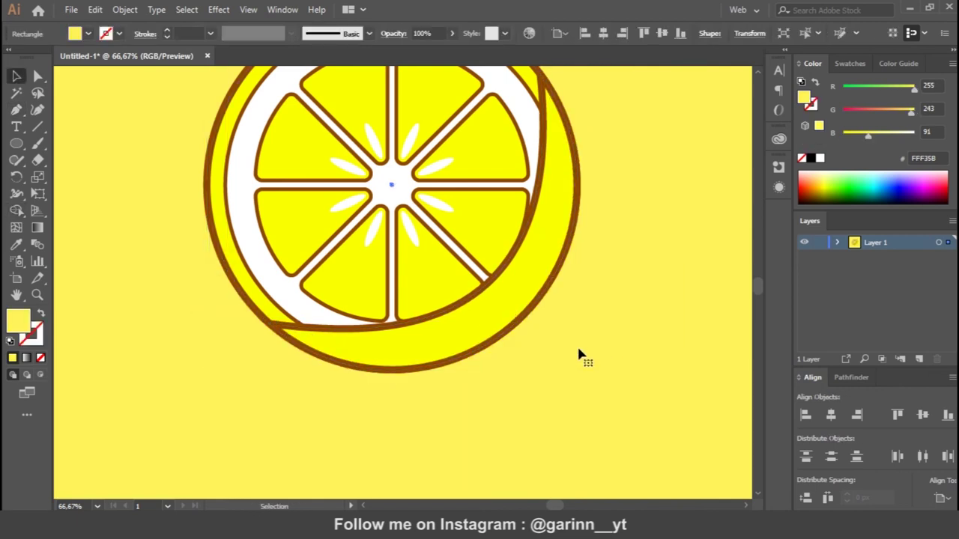
Step: Make the lower-right crescent a strokeless black fill at 15% opacity
left_click(520, 320)
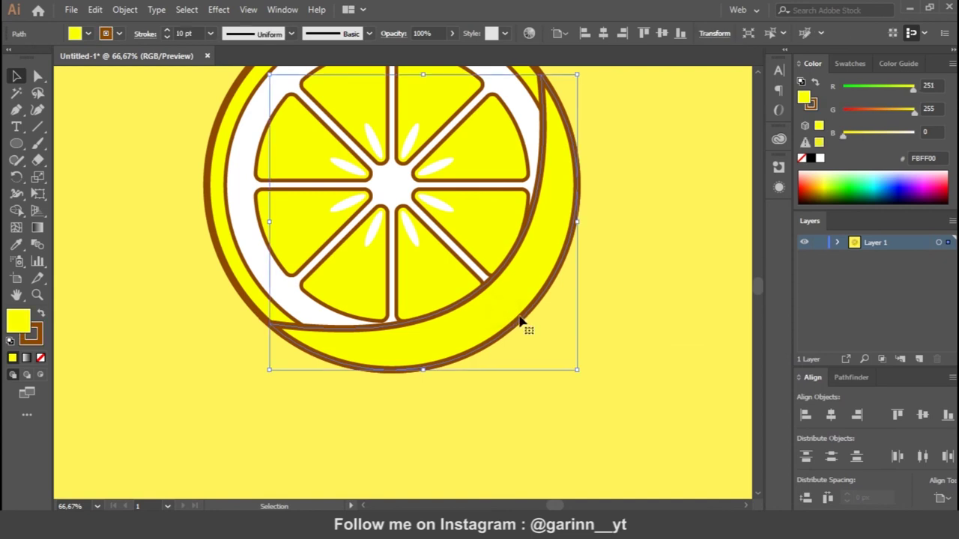
left_click(41, 359)
key("shift+x")
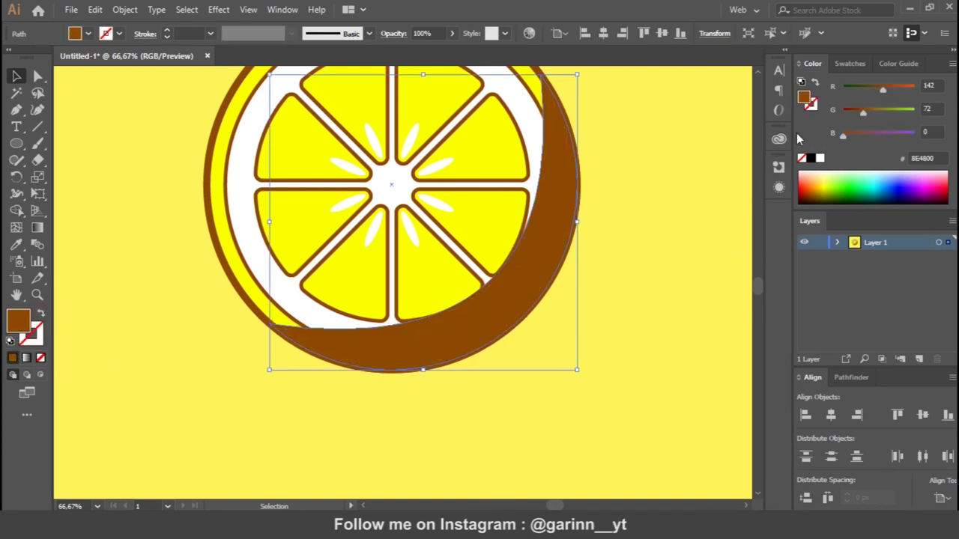
left_click(811, 158)
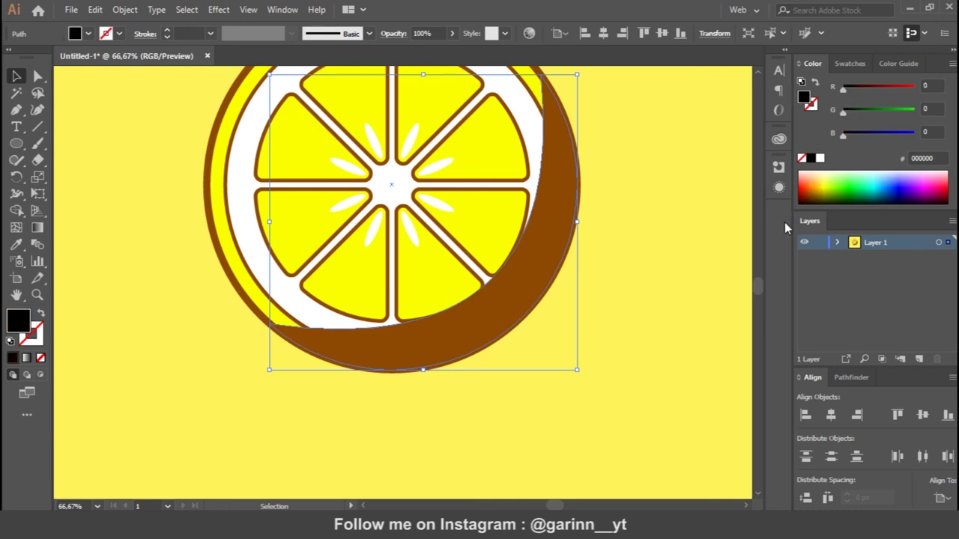
left_click(419, 33)
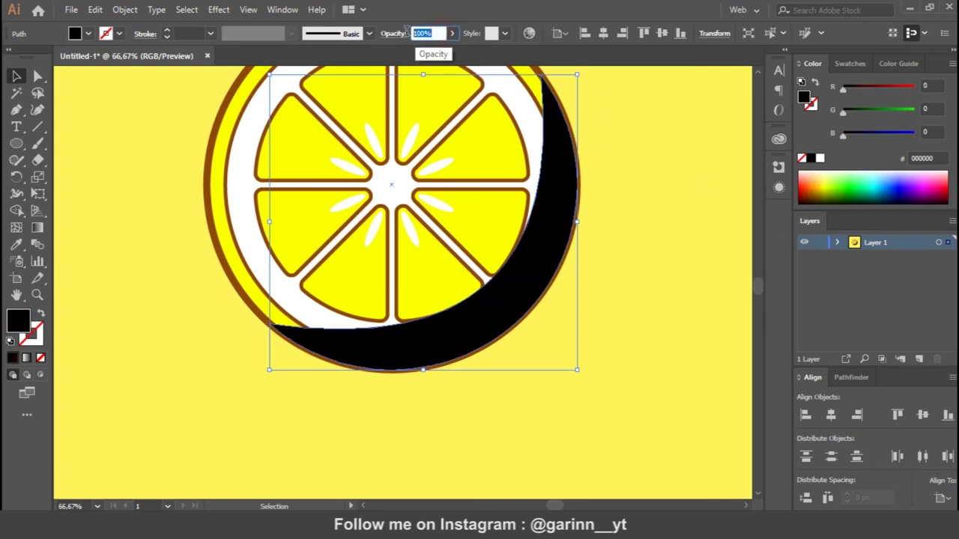
type("15")
key("Return")
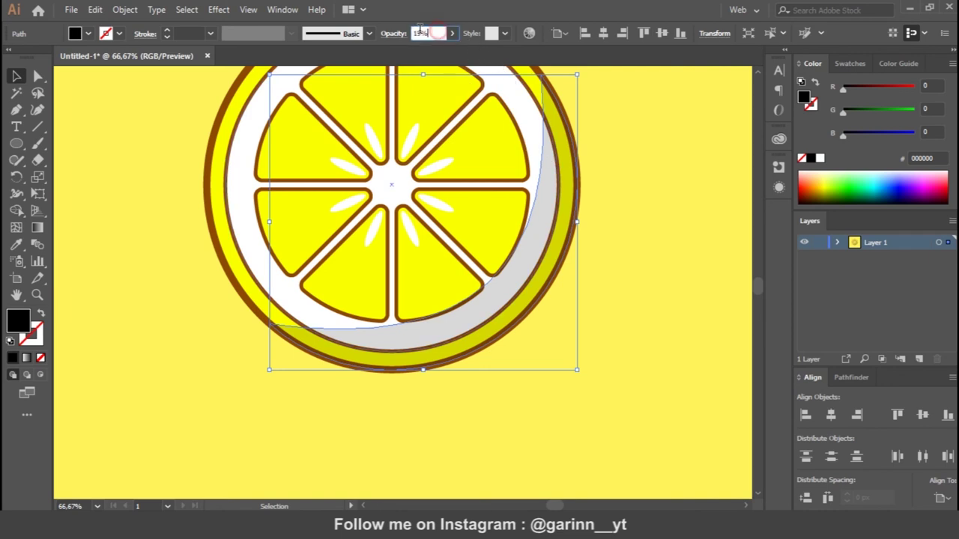
left_click(677, 294)
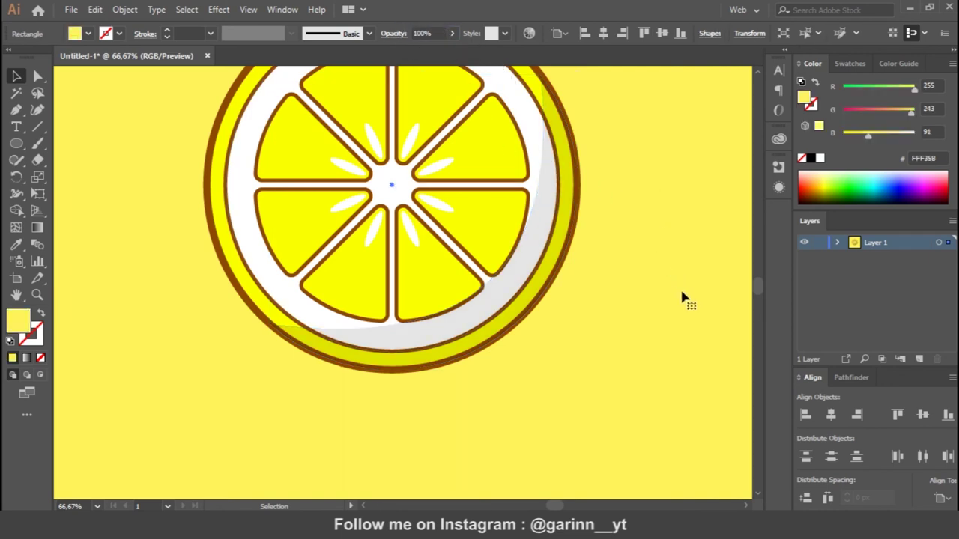
key("ctrl+minus")
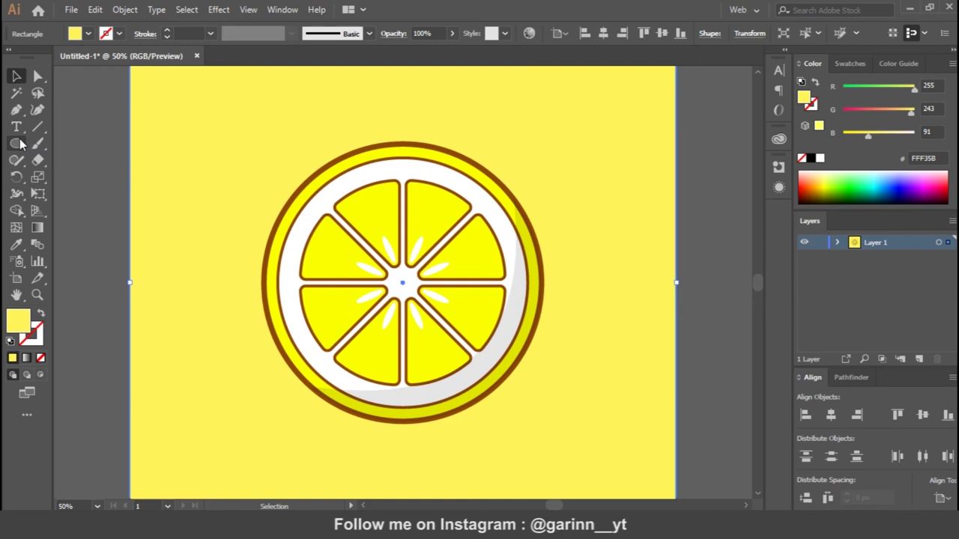
Step: Draw a line from left of the lemon to its top rind and bend it into an arc
left_click(16, 111)
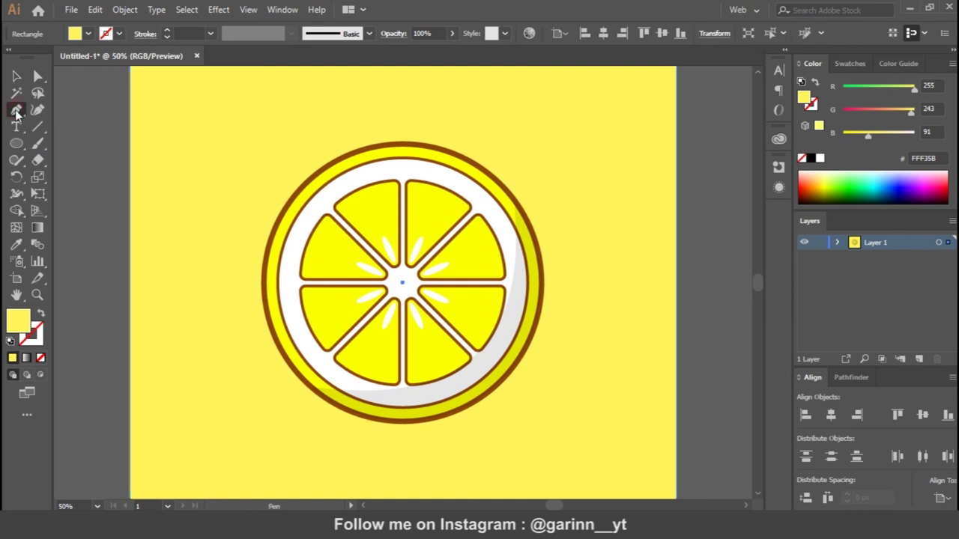
left_click(257, 322)
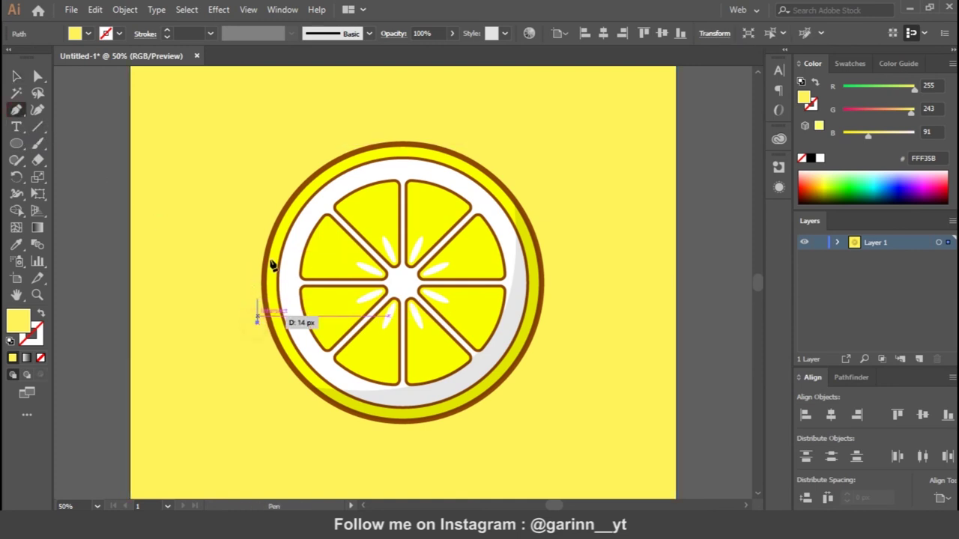
left_click(461, 143)
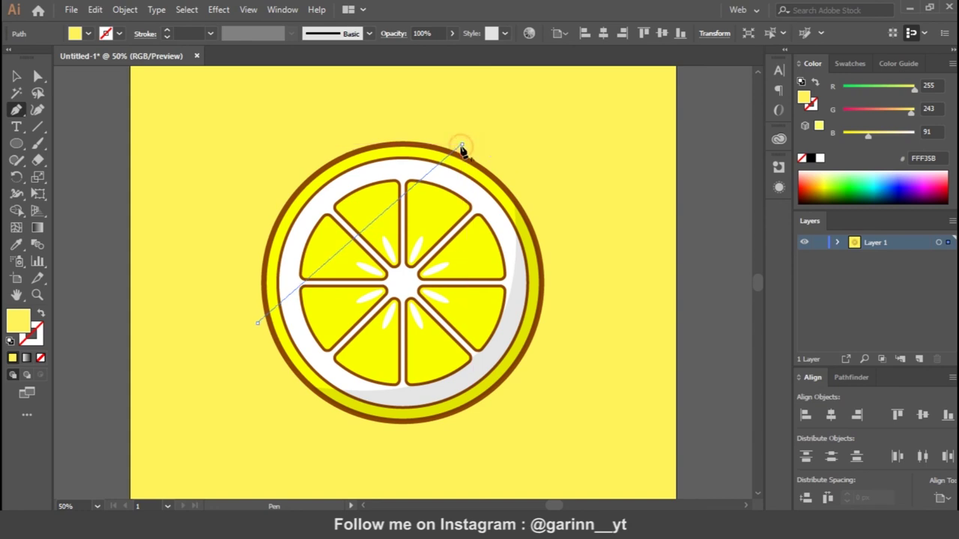
key("ctrl")
left_click_drag(379, 218, 322, 189)
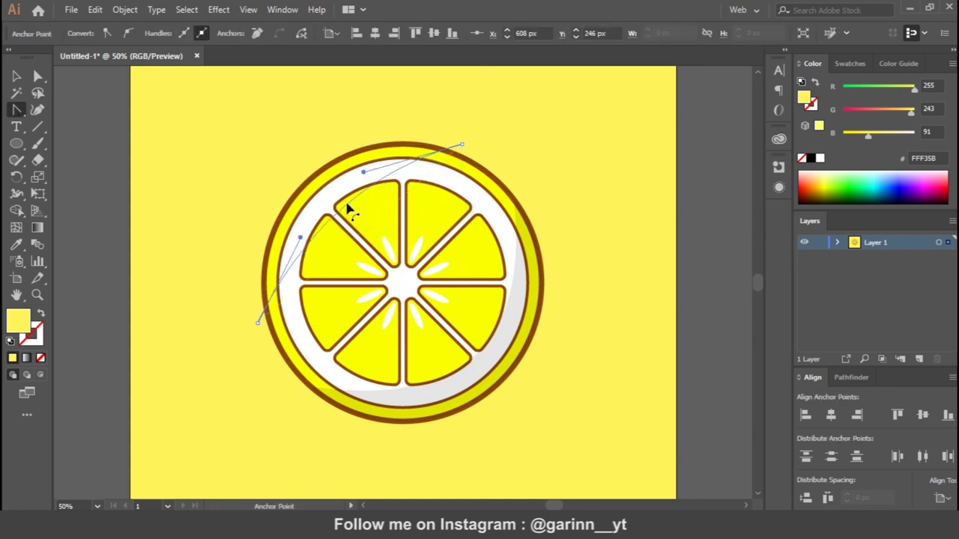
Step: Extend the arc into a closed shape around the lemon's top-left
left_click(461, 144)
left_click(386, 107)
left_click(282, 129)
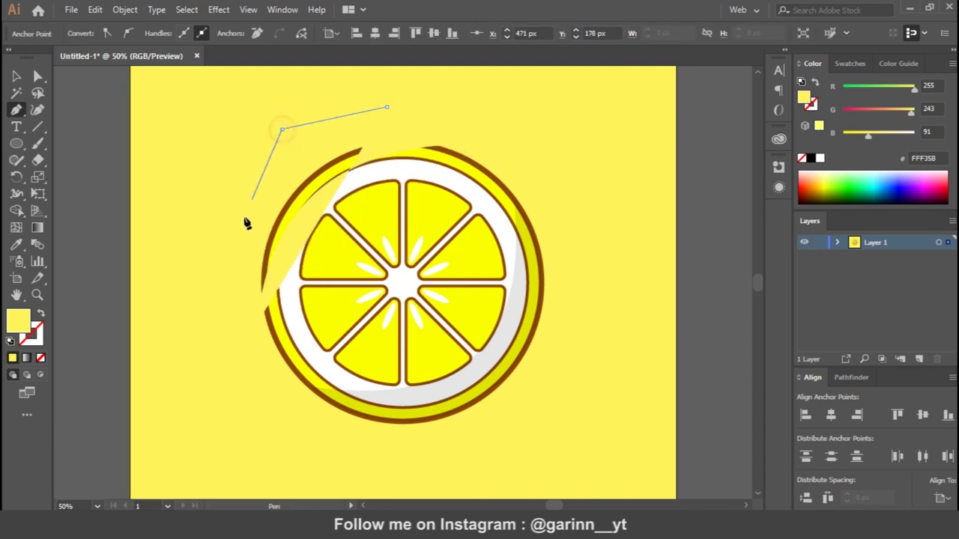
left_click(240, 223)
left_click(239, 295)
left_click(249, 325)
key("v")
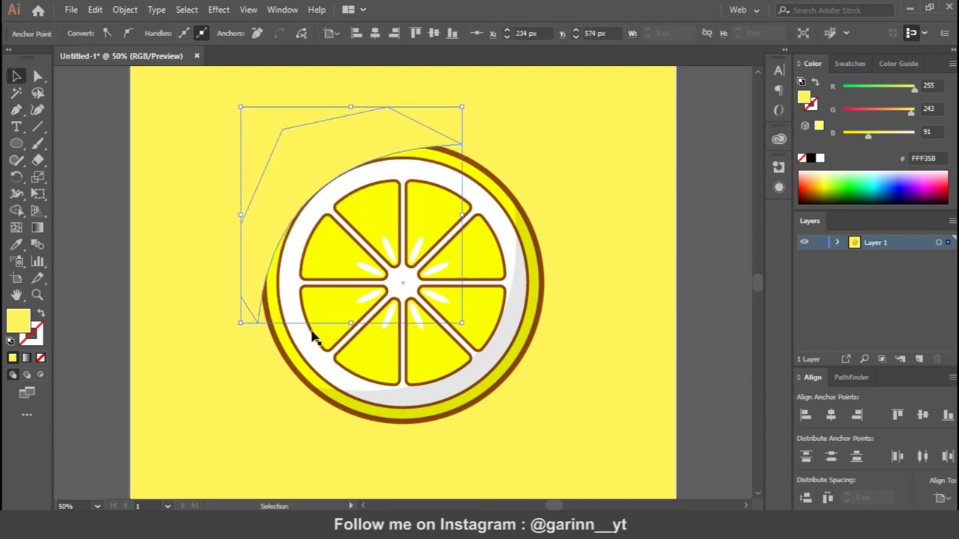
Step: Trim the shape with Shape Builder to a piece inside the top-left rind
left_click(507, 182, "shift")
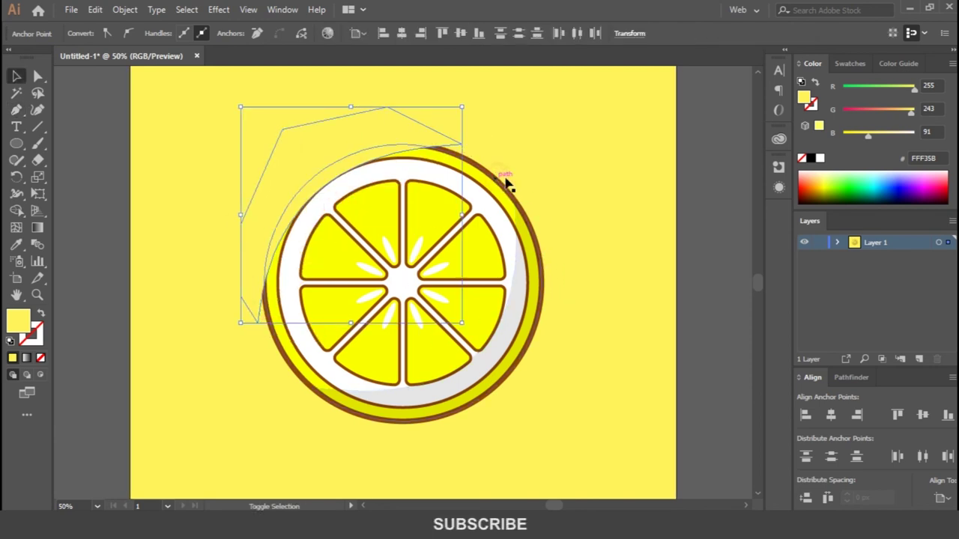
key("shift+m")
left_click(312, 144, "alt")
key("v")
left_click(246, 166)
Step: Fill the top-left rind piece white at 10% opacity
left_click(314, 188)
left_click(850, 64)
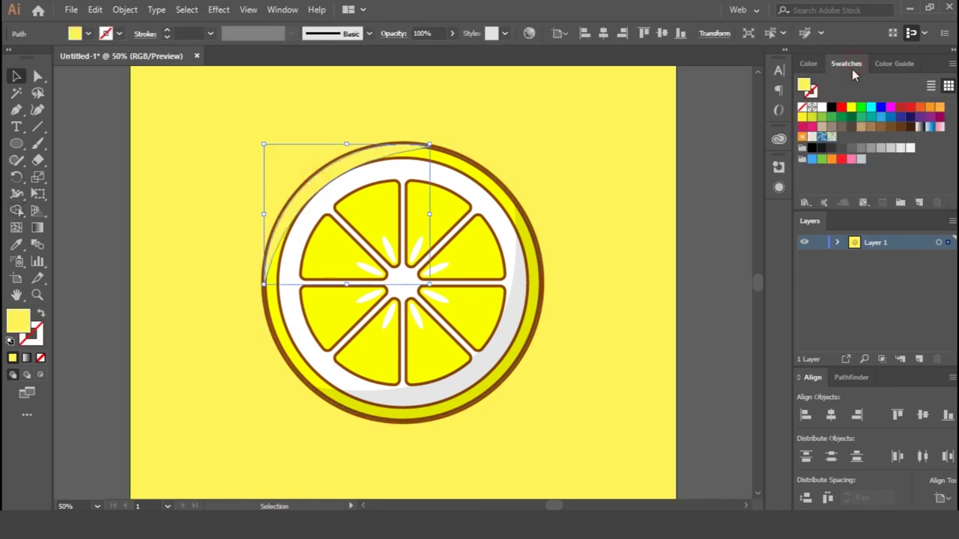
left_click(821, 108)
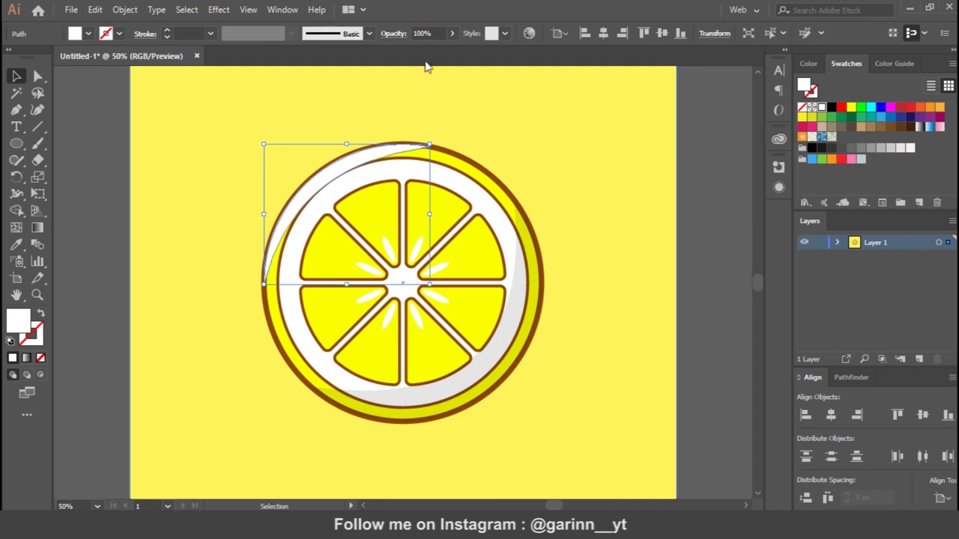
left_click(423, 33)
type("10")
key("Return")
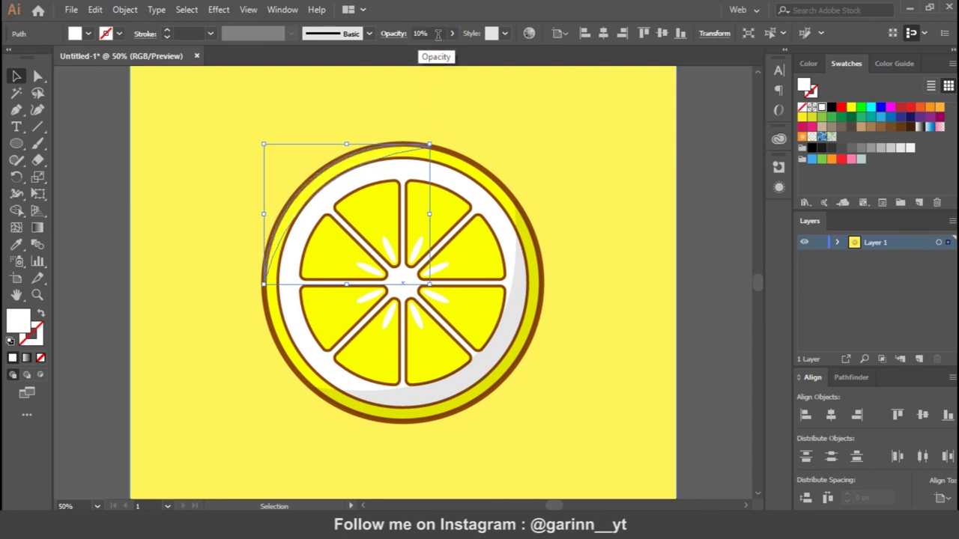
left_click(516, 126)
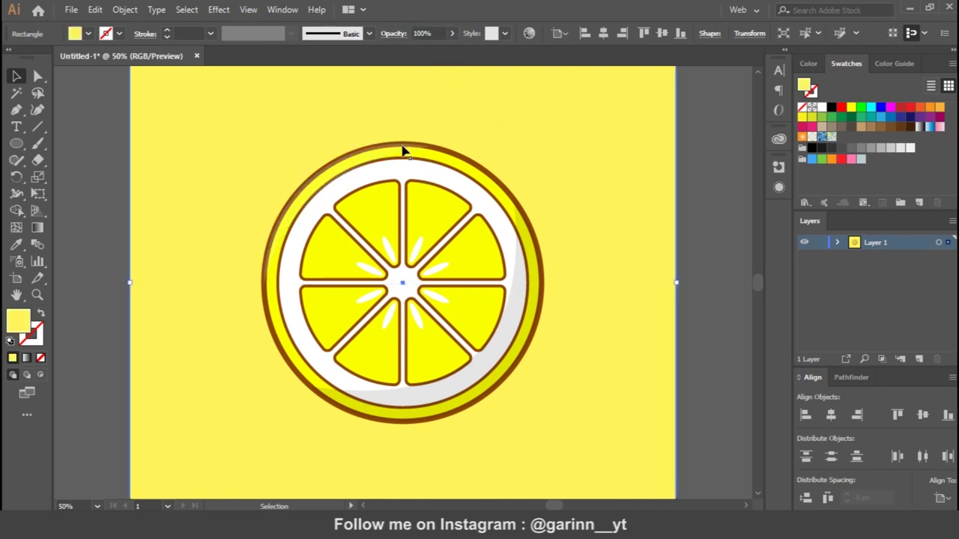
left_click(357, 165)
type("50")
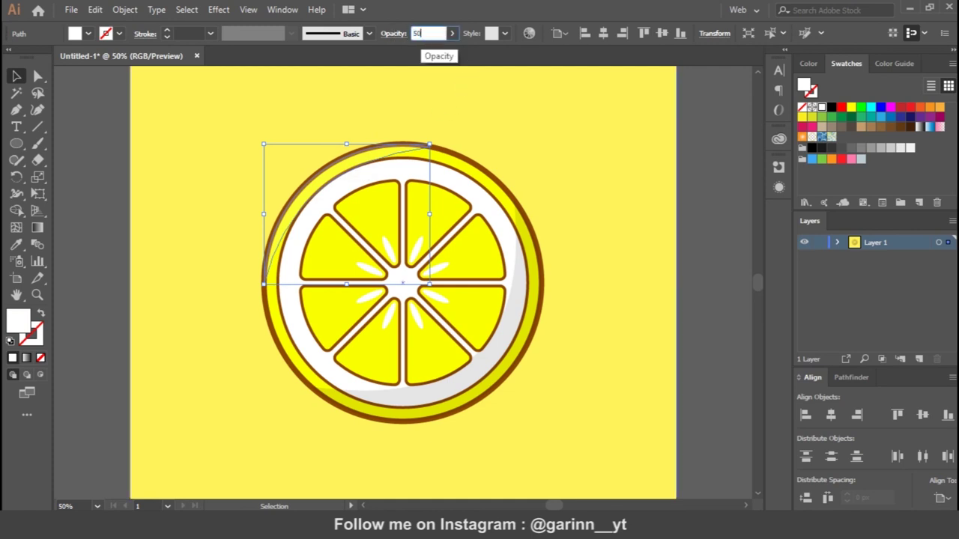
left_click(514, 164)
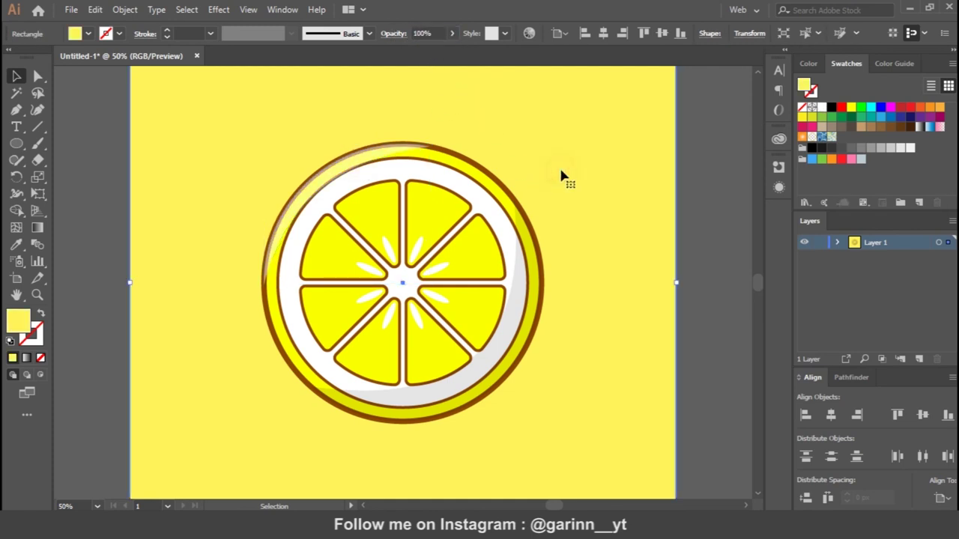
left_click(485, 169)
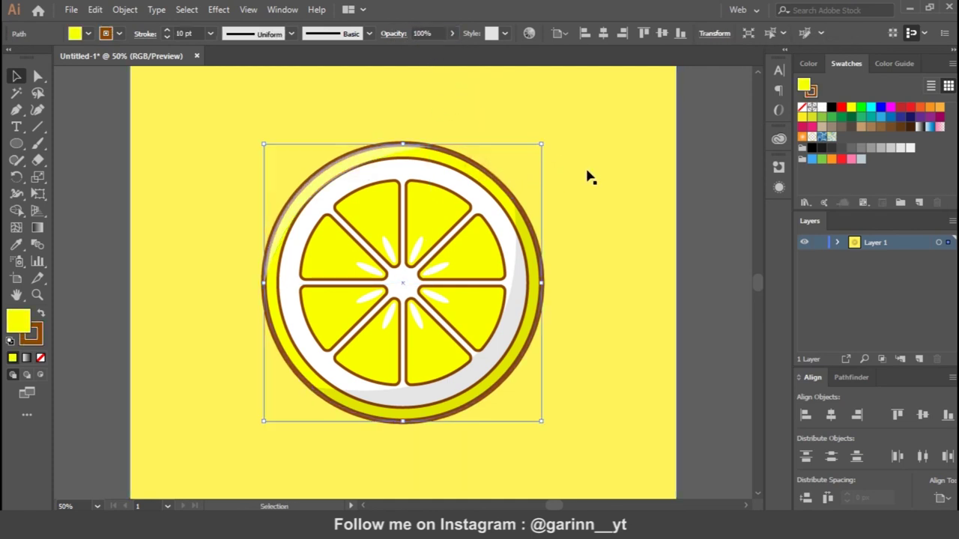
Step: Bring the rind circle one level forward and remove its fill, keeping the brown outline
right_click(488, 177)
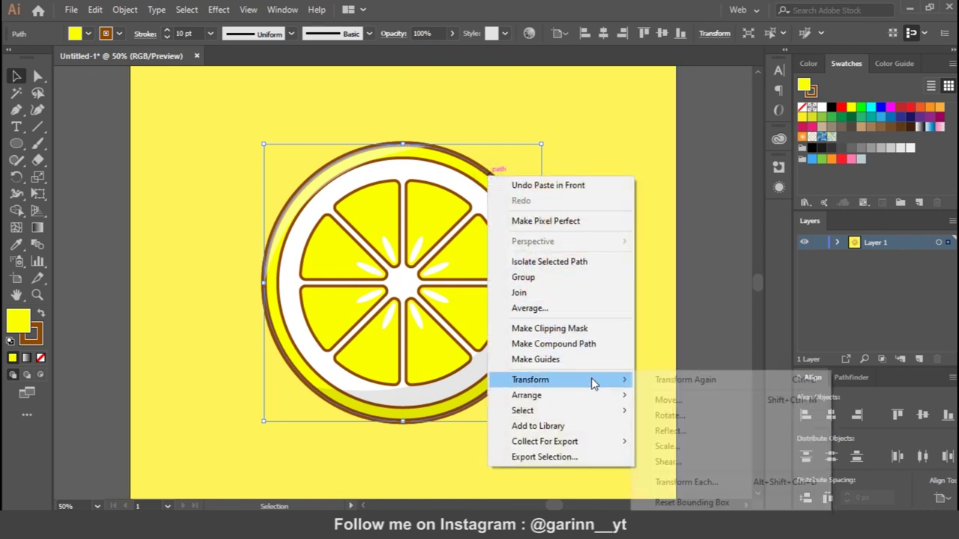
mouse_move(527, 395)
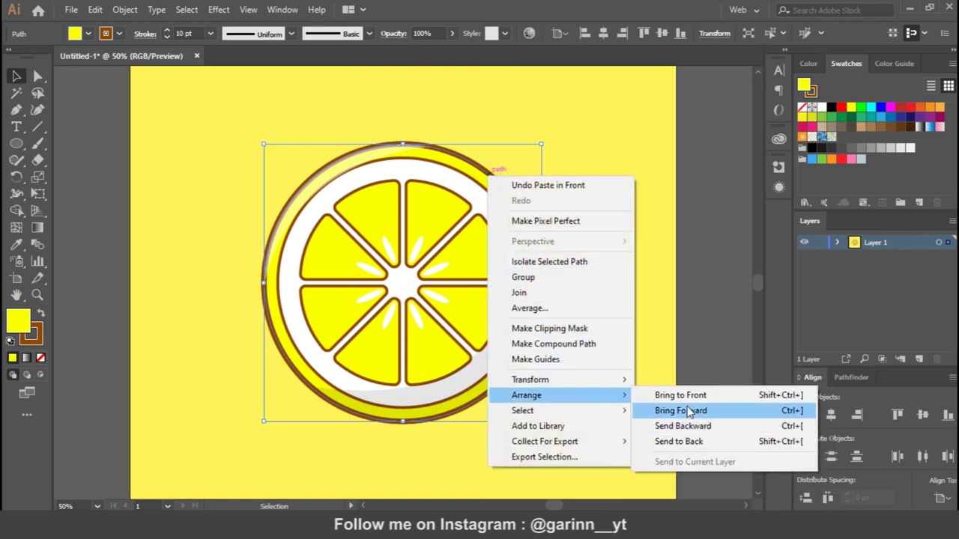
left_click(689, 413)
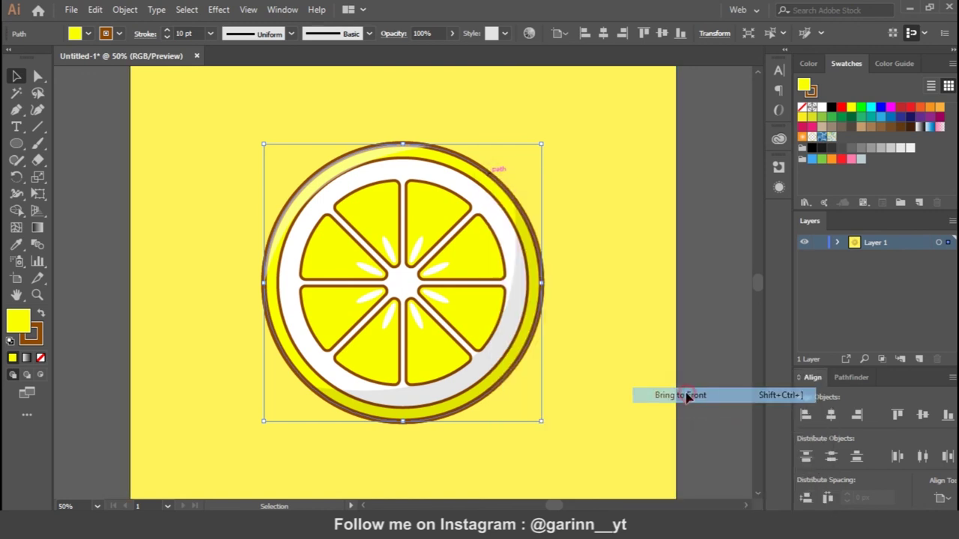
left_click(41, 359)
left_click(724, 332)
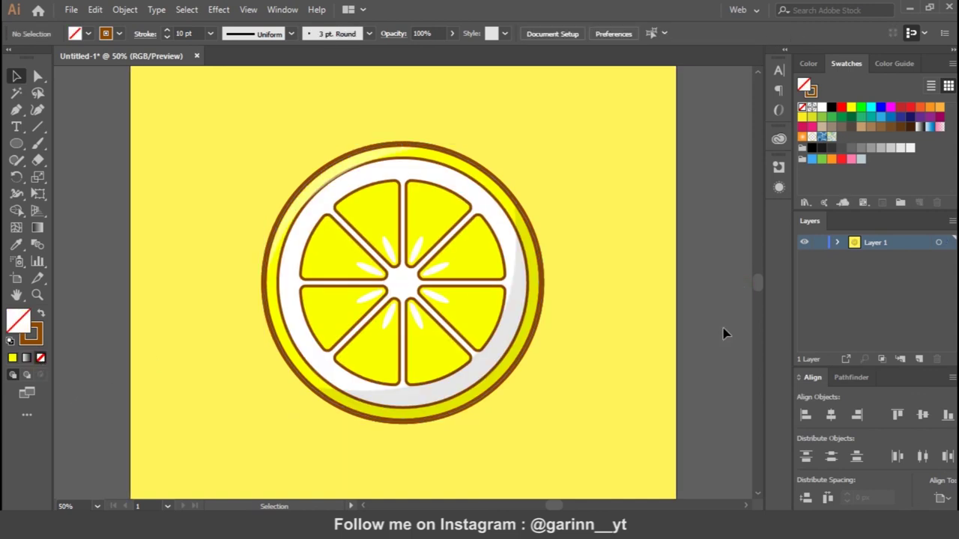
Step: Zoom out to the whole square, group then ungroup the lemon parts, and select the outer ring
key("ctrl+minus")
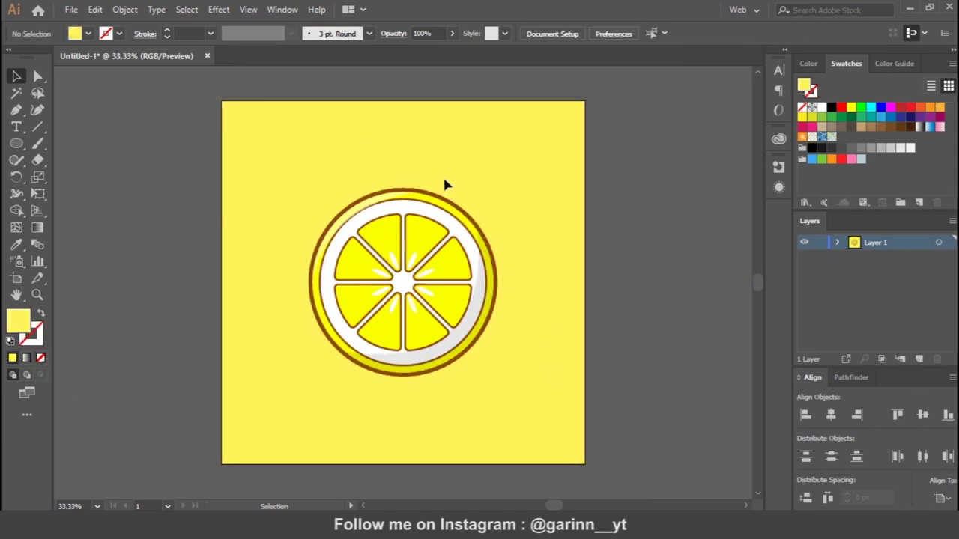
key("ctrl+a")
key("ctrl+g")
right_click(433, 195)
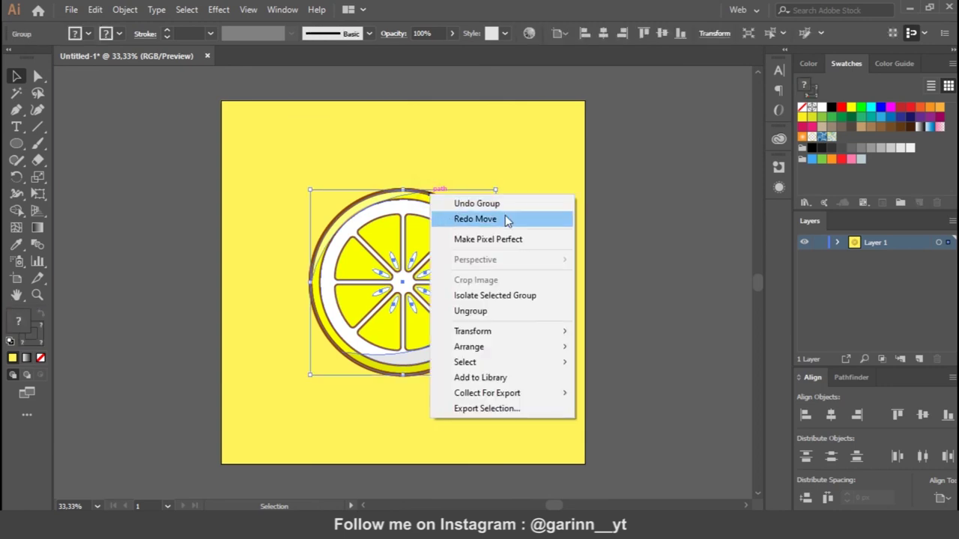
left_click(498, 311)
left_click(491, 224)
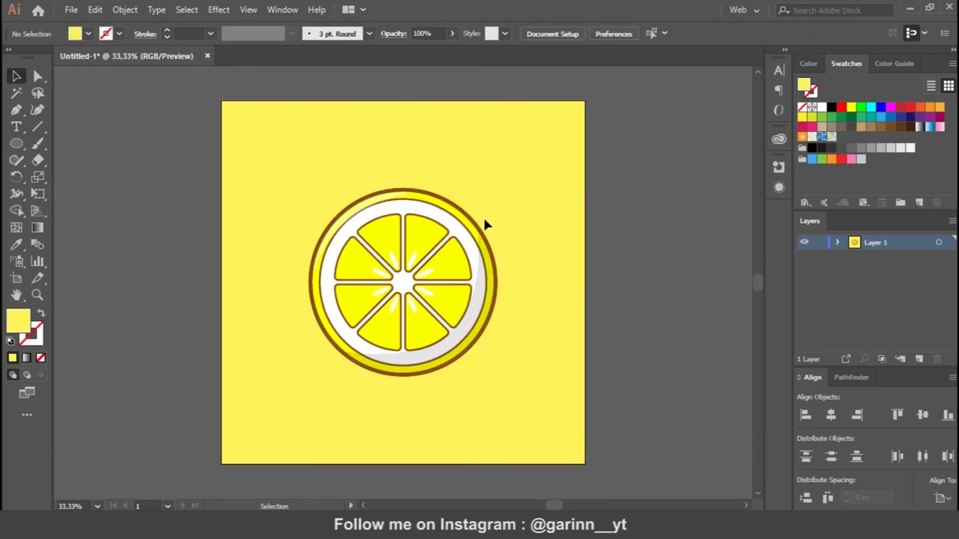
left_click(458, 212)
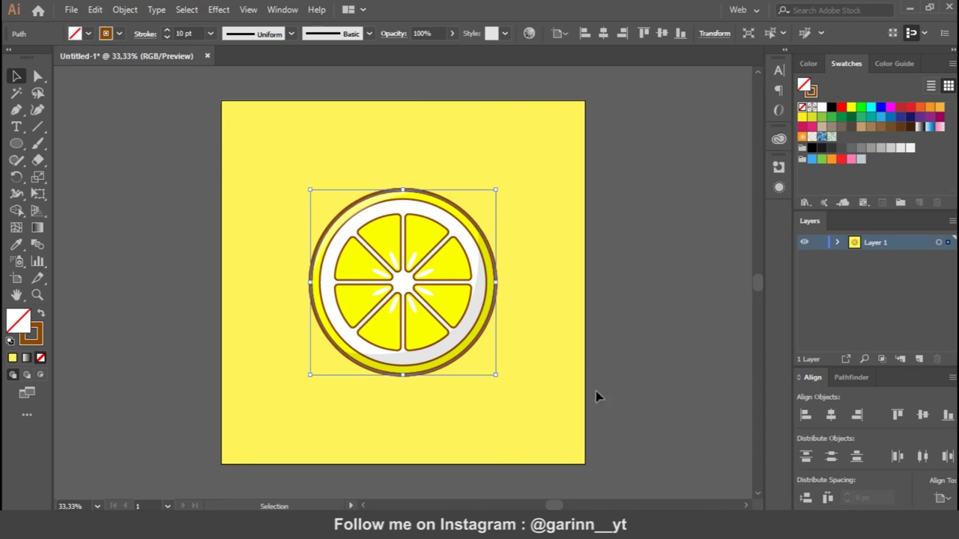
Step: Make an enlarged copy of the outer ring, send it to the back, and fill it solid
left_click_drag(496, 376, 512, 391)
right_click(487, 358)
mouse_move(527, 280)
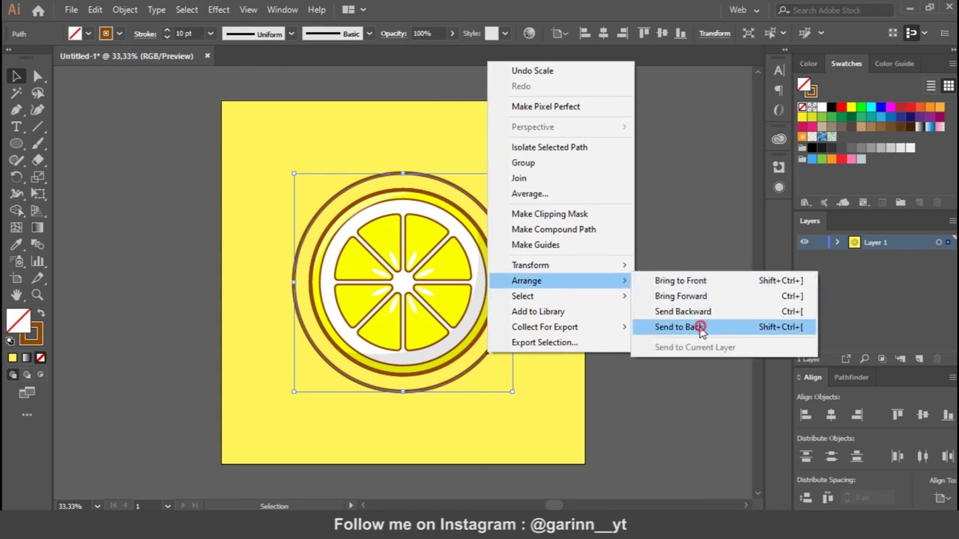
left_click(695, 327)
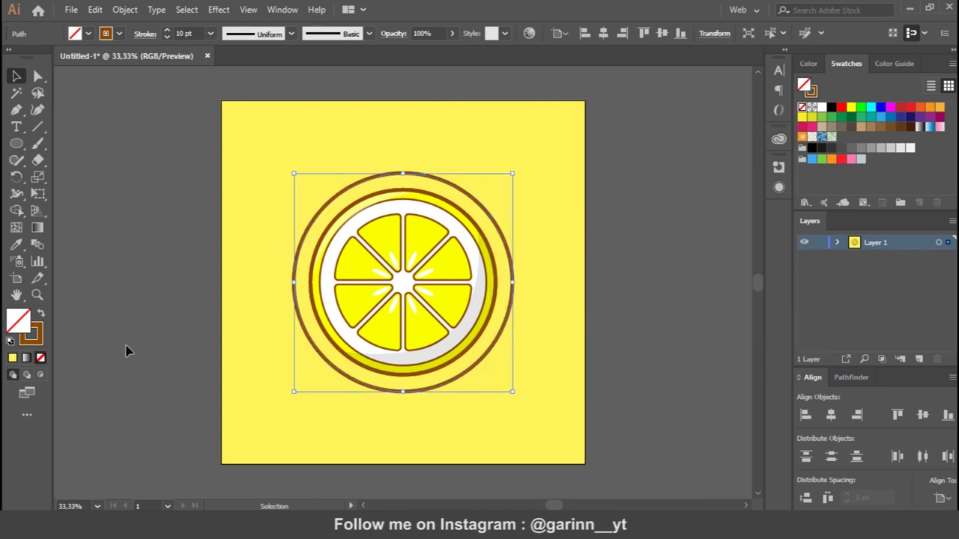
left_click(41, 317)
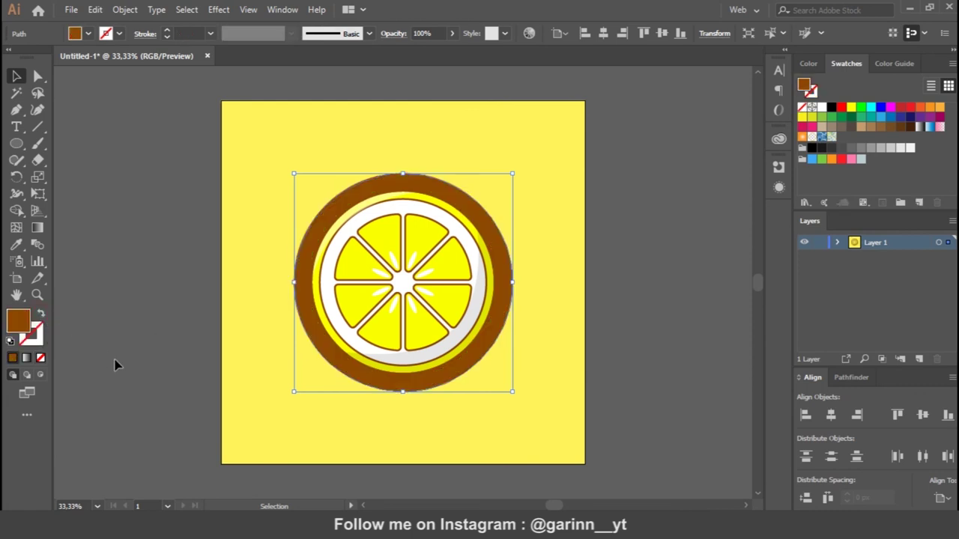
Step: Offset the shadow circle down-right, resize it, and colour it dark grey
left_click_drag(483, 352, 495, 374)
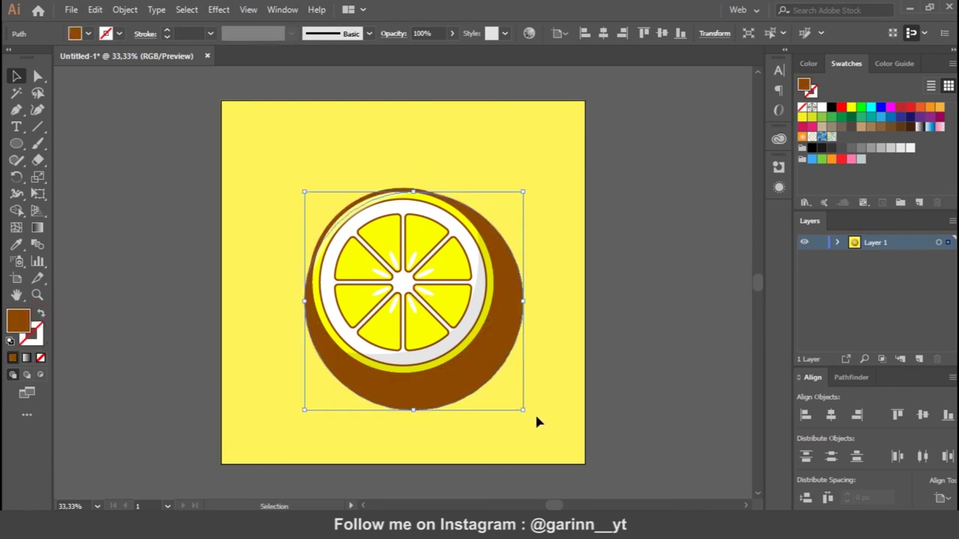
left_click_drag(522, 193, 510, 203)
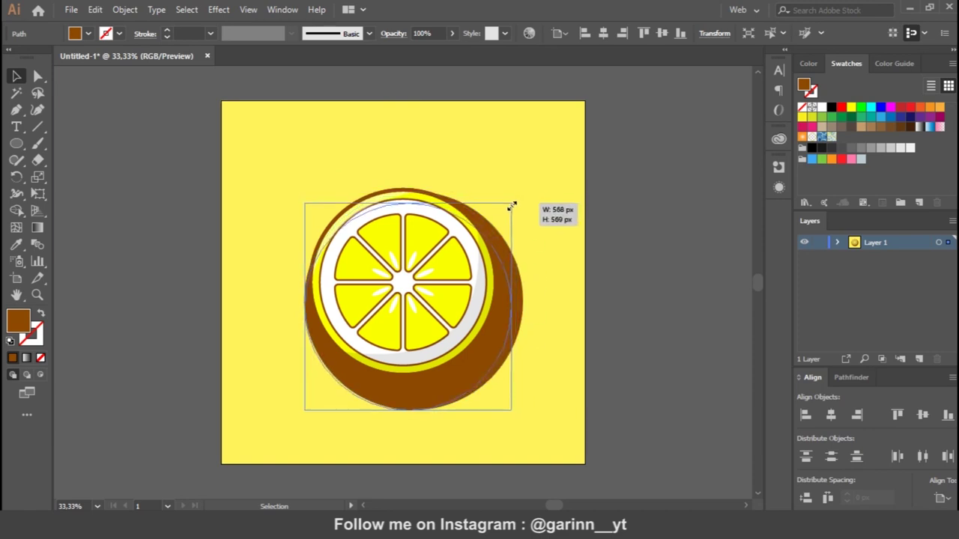
mouse_move(455, 391)
left_mouse_down()
mouse_move(456, 378)
mouse_move(481, 383)
mouse_move(449, 402)
left_mouse_up()
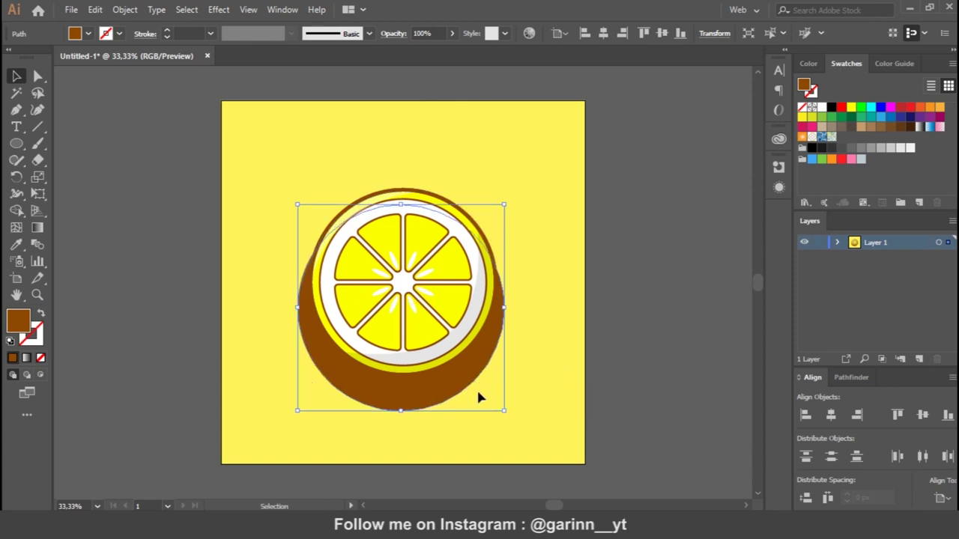
left_click_drag(458, 392, 469, 371)
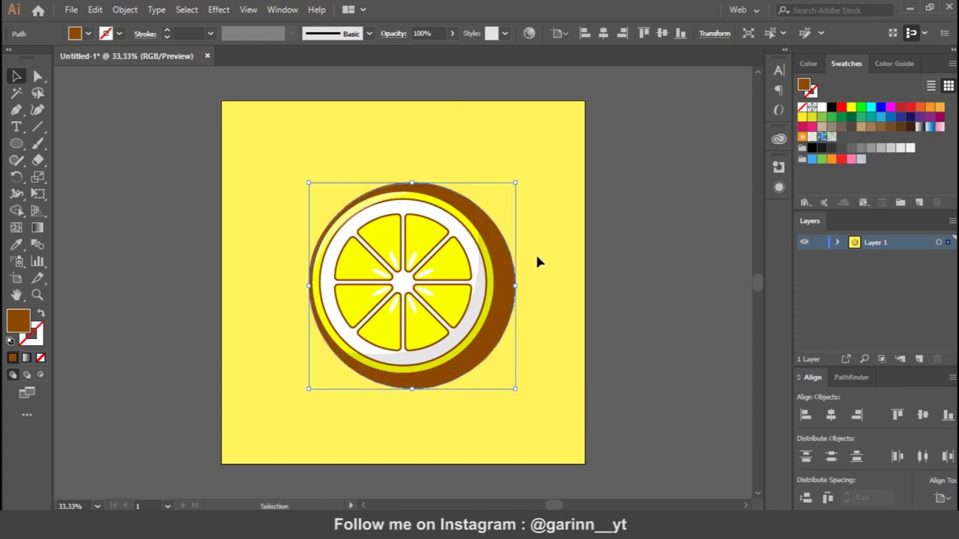
left_click_drag(515, 276, 512, 291)
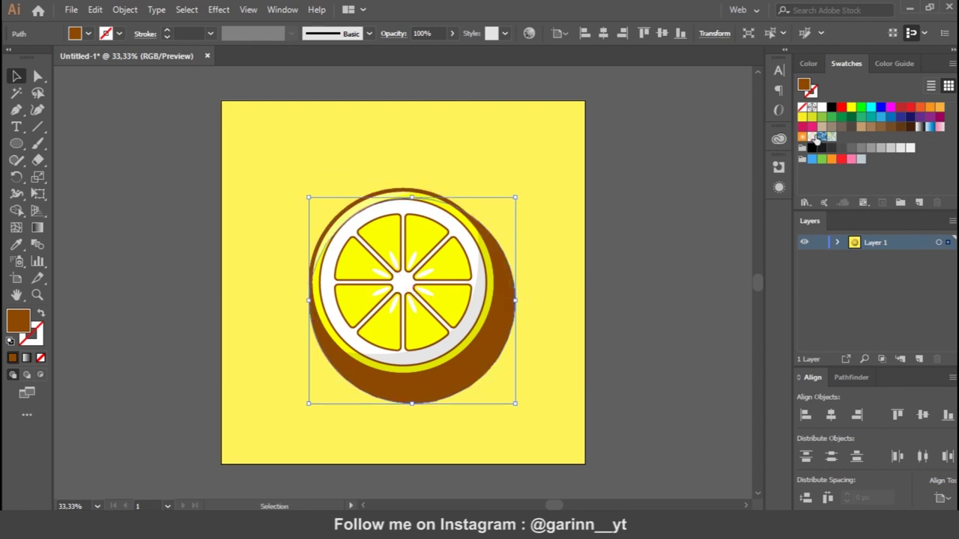
left_click(832, 147)
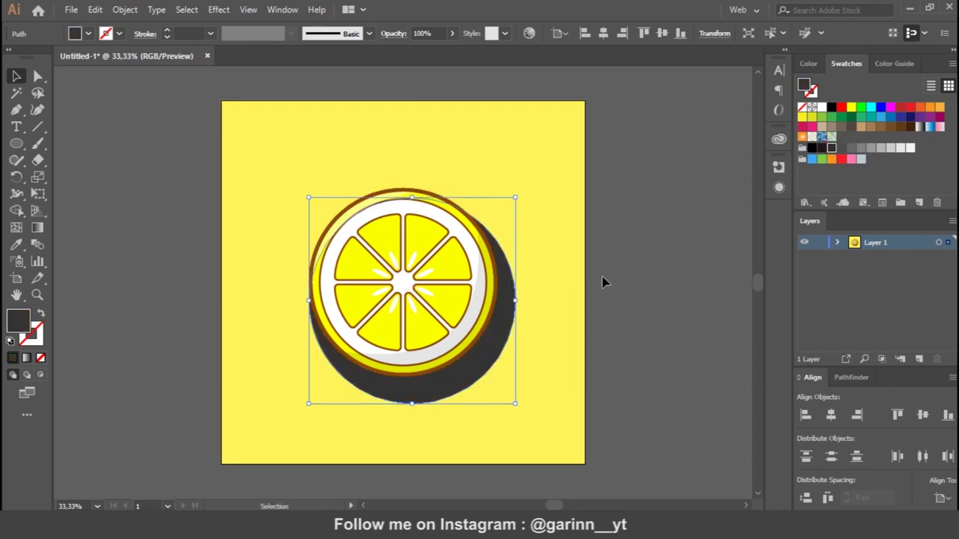
Step: Make the shadow circle near-black at 20% opacity
left_click(821, 148)
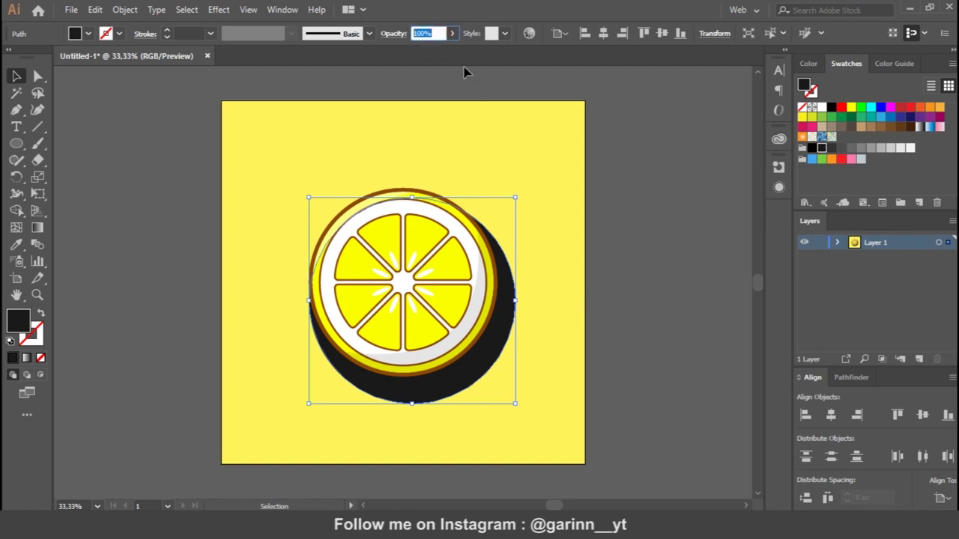
type("20")
key("Return")
left_click(565, 284)
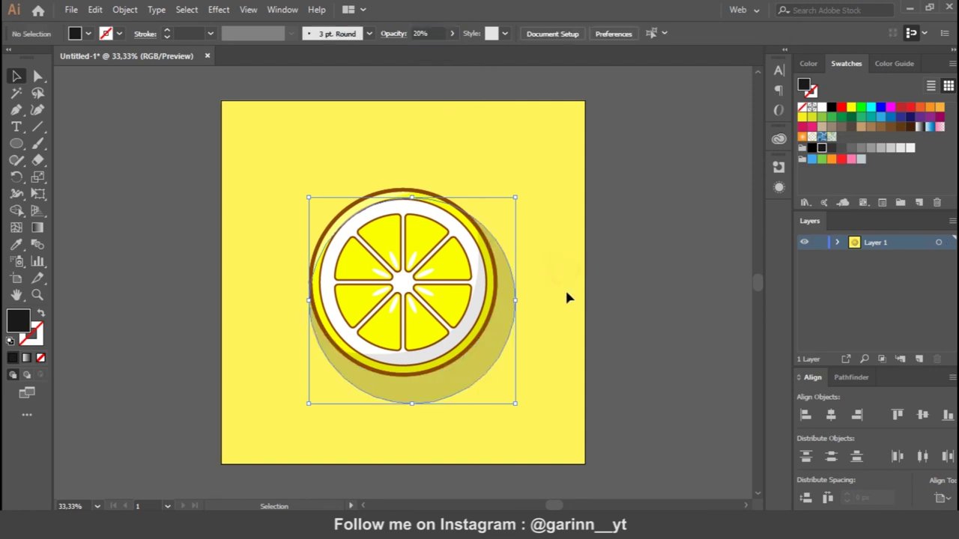
left_click(492, 377)
Step: Stretch, rotate and reposition the shadow so it trails toward the lower right
left_click_drag(517, 299, 506, 300)
left_click_drag(510, 412, 516, 400)
left_click_drag(445, 391, 455, 387)
left_click_drag(512, 289, 500, 290)
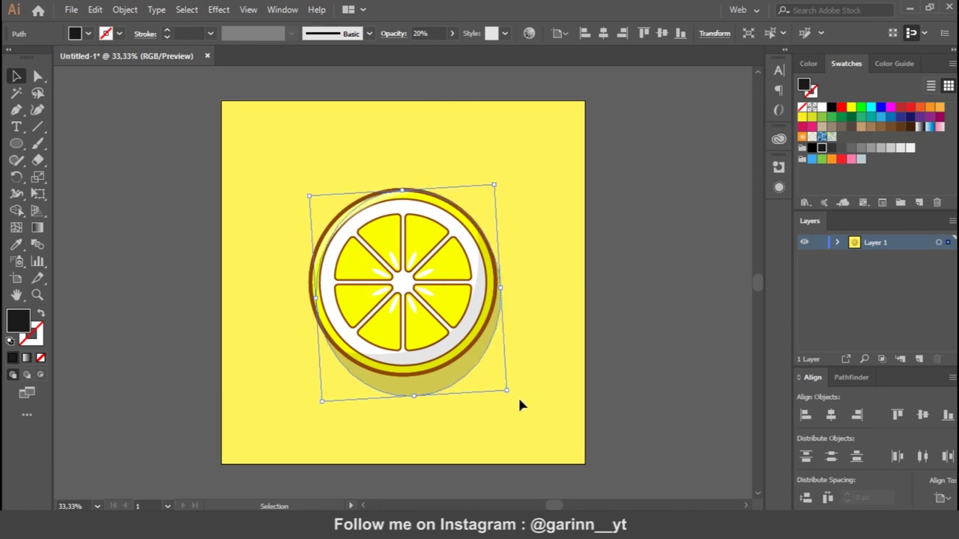
left_click_drag(314, 302, 310, 309)
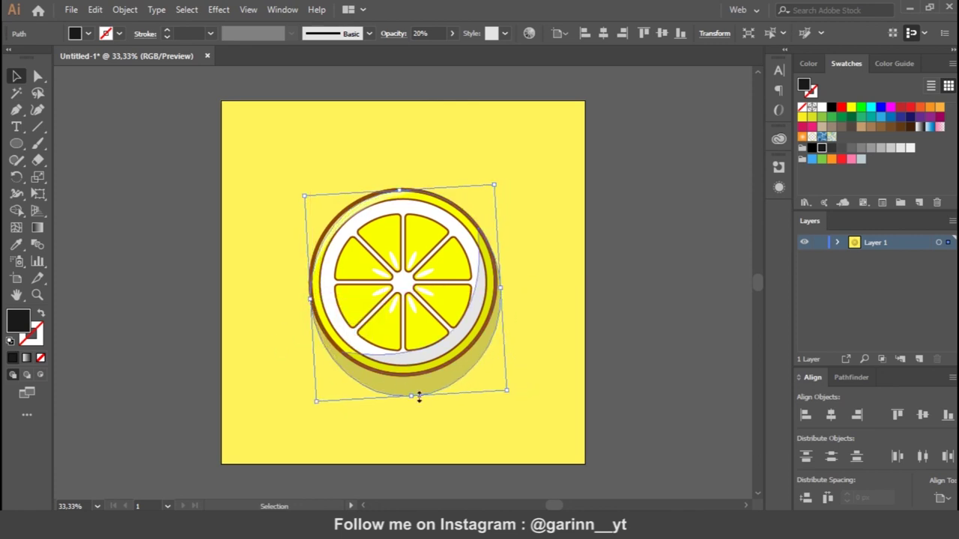
mouse_move(520, 400)
left_mouse_down()
mouse_move(511, 392)
mouse_move(552, 373)
left_mouse_up()
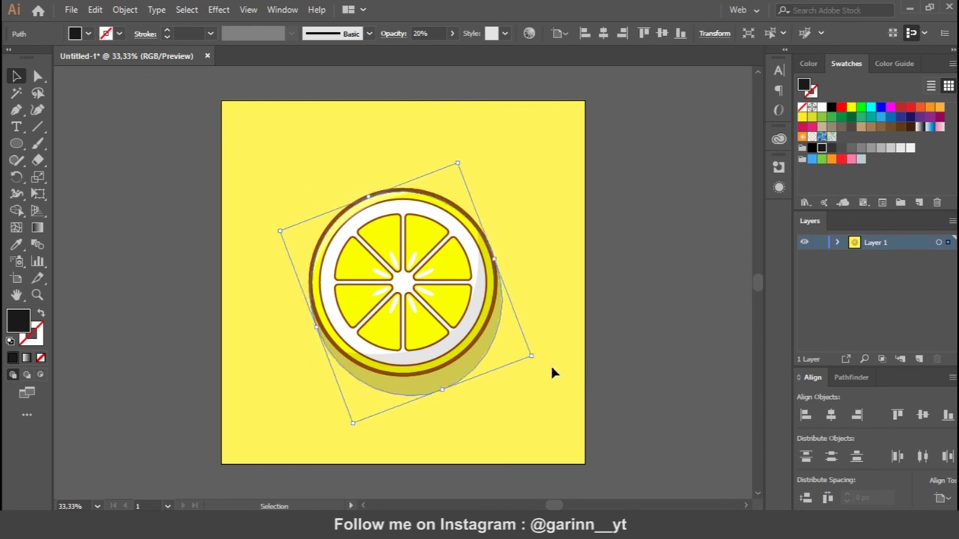
left_click_drag(443, 390, 448, 404)
mouse_move(550, 376)
left_mouse_down()
mouse_move(561, 336)
mouse_move(550, 354)
left_mouse_up()
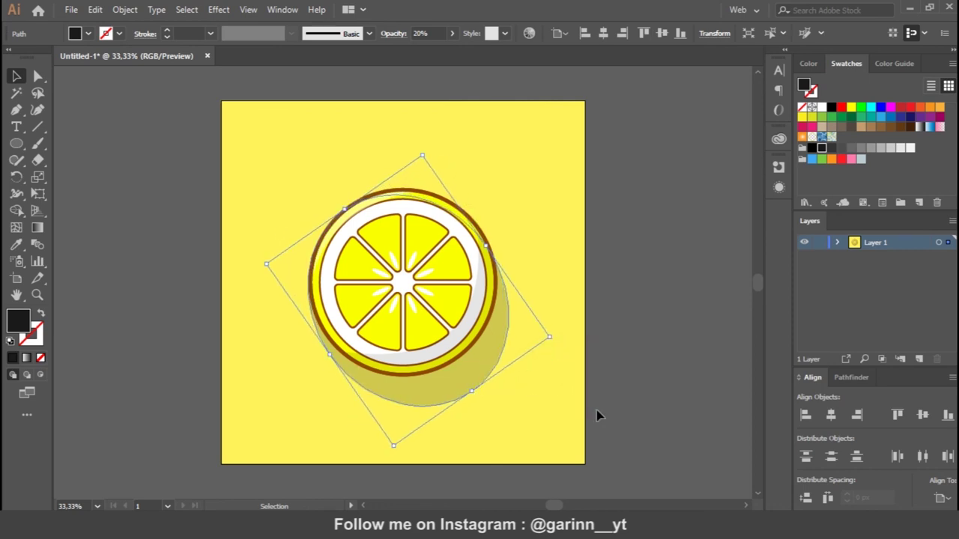
left_click_drag(481, 389, 481, 381)
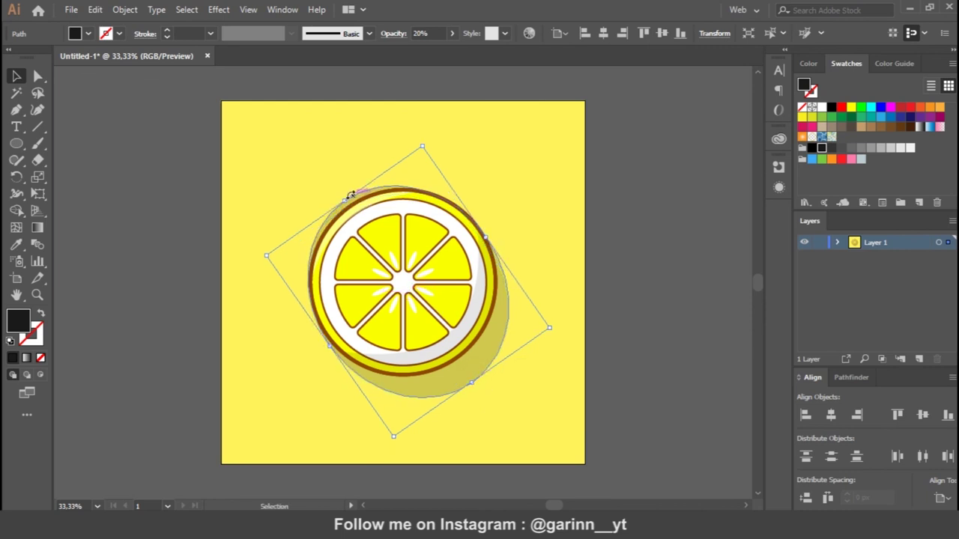
left_click_drag(343, 198, 364, 207)
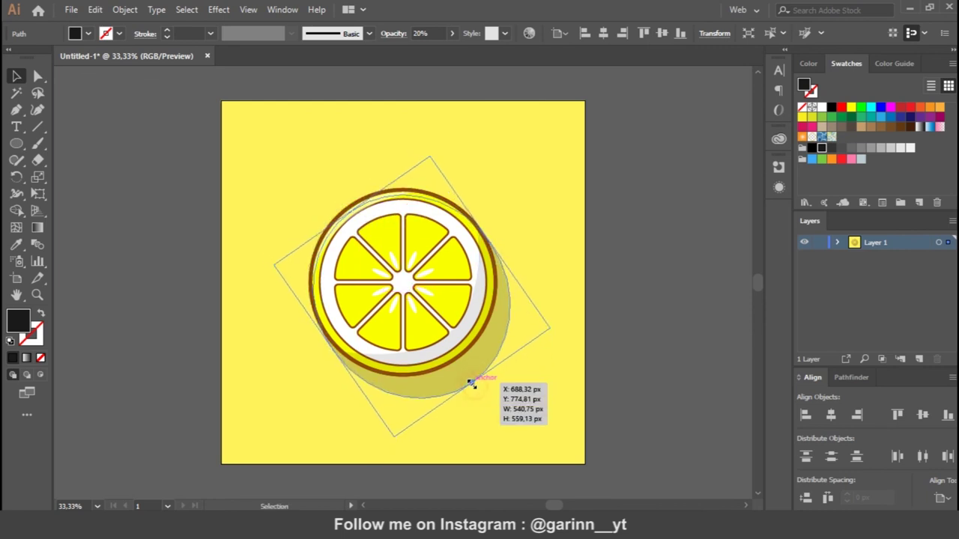
left_click_drag(475, 385, 466, 381)
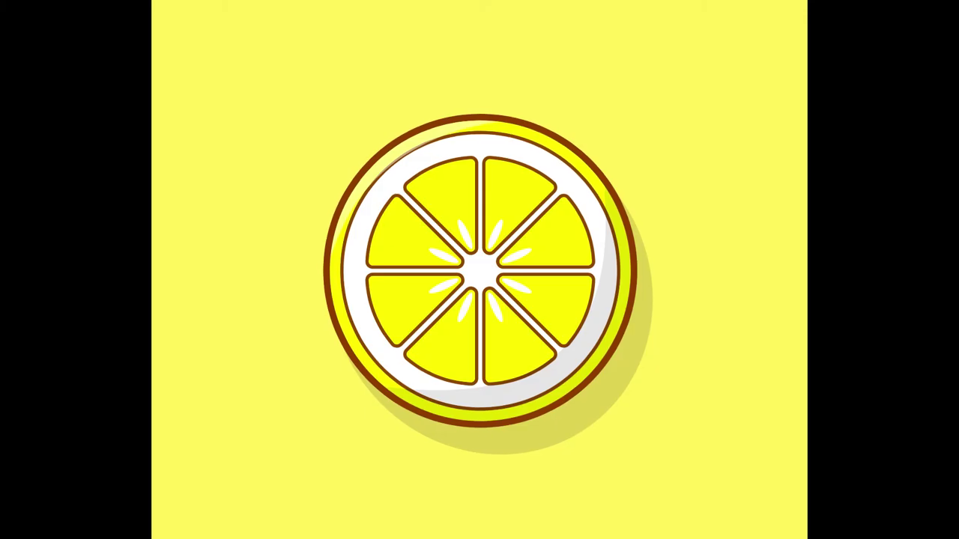